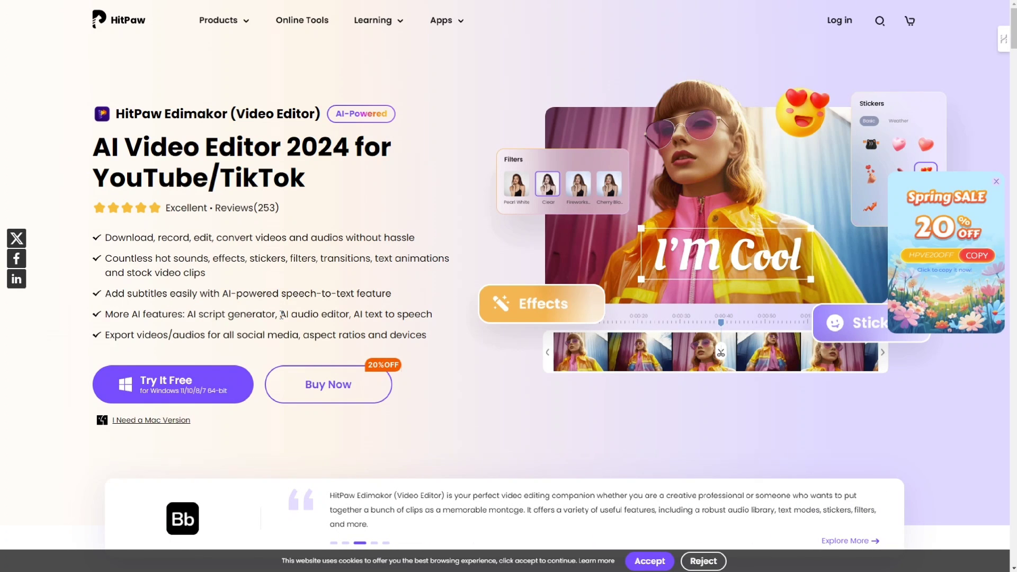
Review the AI feature overview on the HitPaw Edimakor product page, from Speech to Text through AI Noise Remover.
{"action": "scroll", "coordinate": [298, 380], "scroll_direction": "down", "scroll_amount": 10}
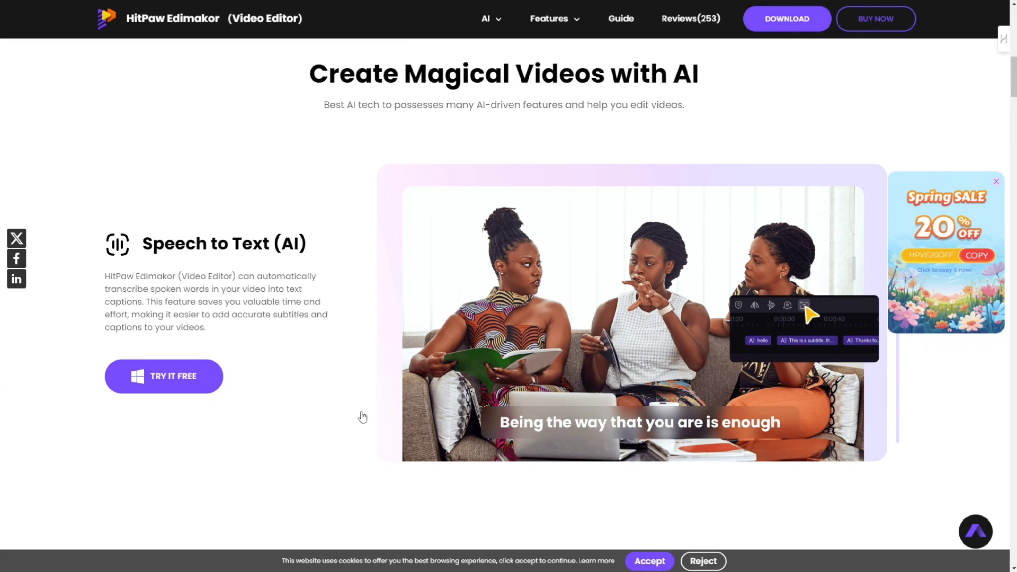
{"action": "scroll", "coordinate": [382, 365], "scroll_direction": "down", "scroll_amount": 3}
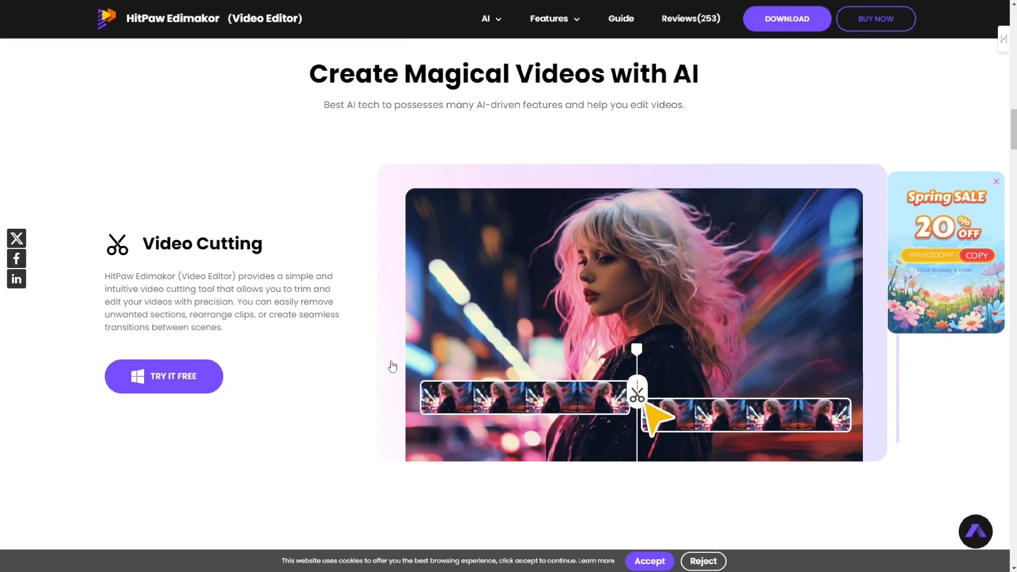
{"action": "scroll", "coordinate": [392, 366], "scroll_direction": "down", "scroll_amount": 3}
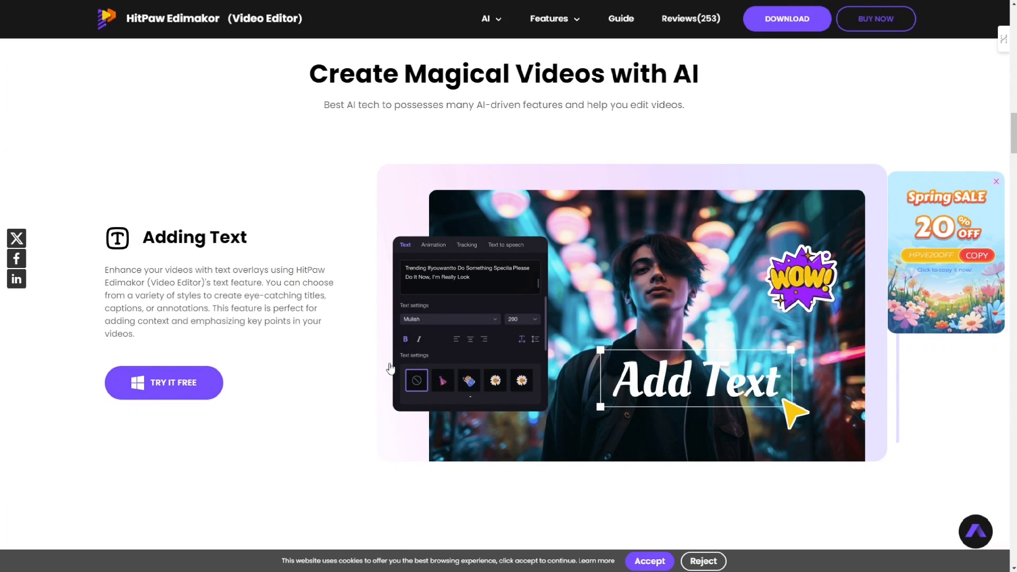
{"action": "scroll", "coordinate": [390, 368], "scroll_direction": "down", "scroll_amount": 3}
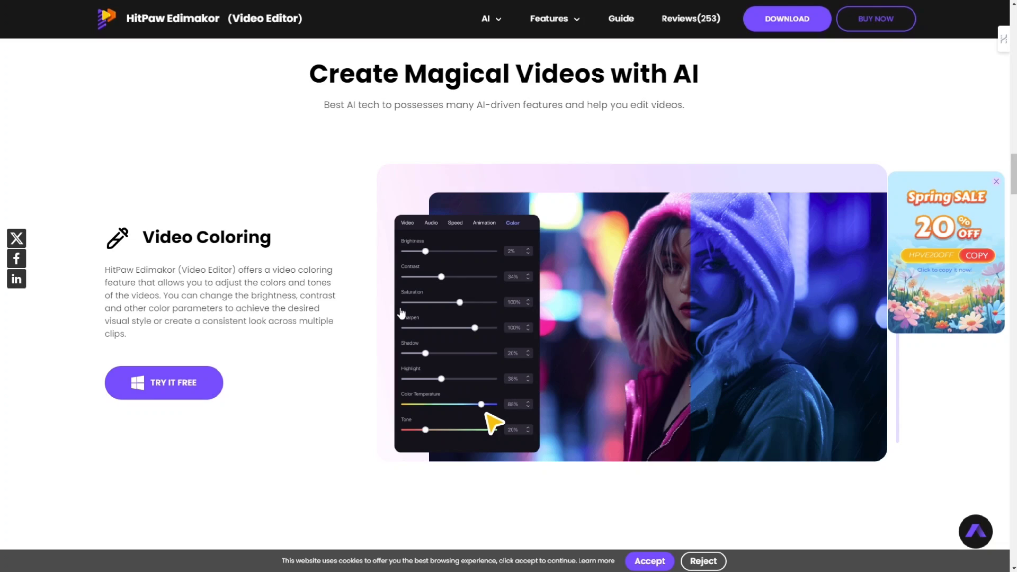
{"action": "scroll", "coordinate": [396, 325], "scroll_direction": "down", "scroll_amount": 2}
{"action": "scroll", "coordinate": [378, 344], "scroll_direction": "down", "scroll_amount": 2}
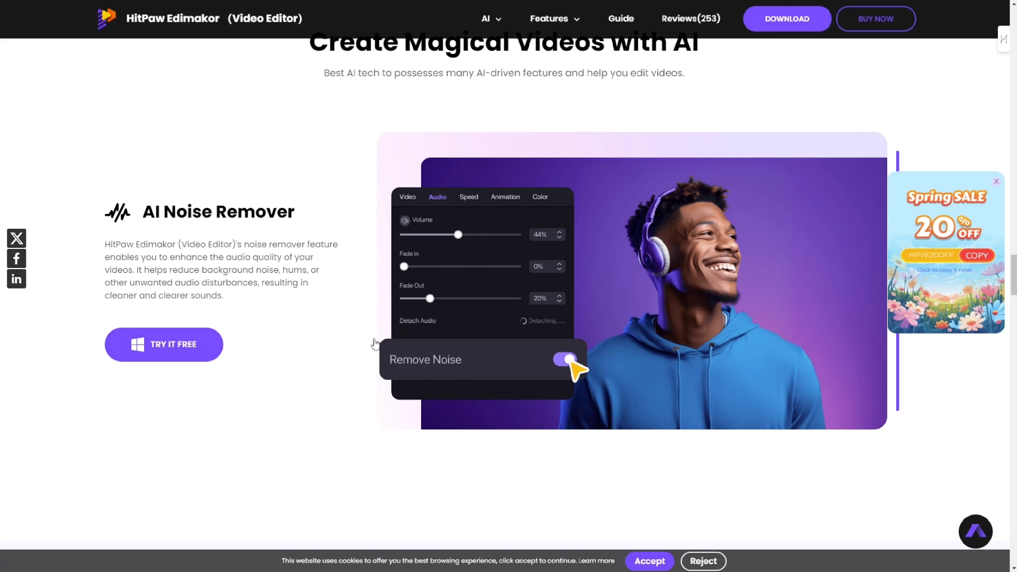
{"action": "scroll", "coordinate": [375, 343], "scroll_direction": "down", "scroll_amount": 1}
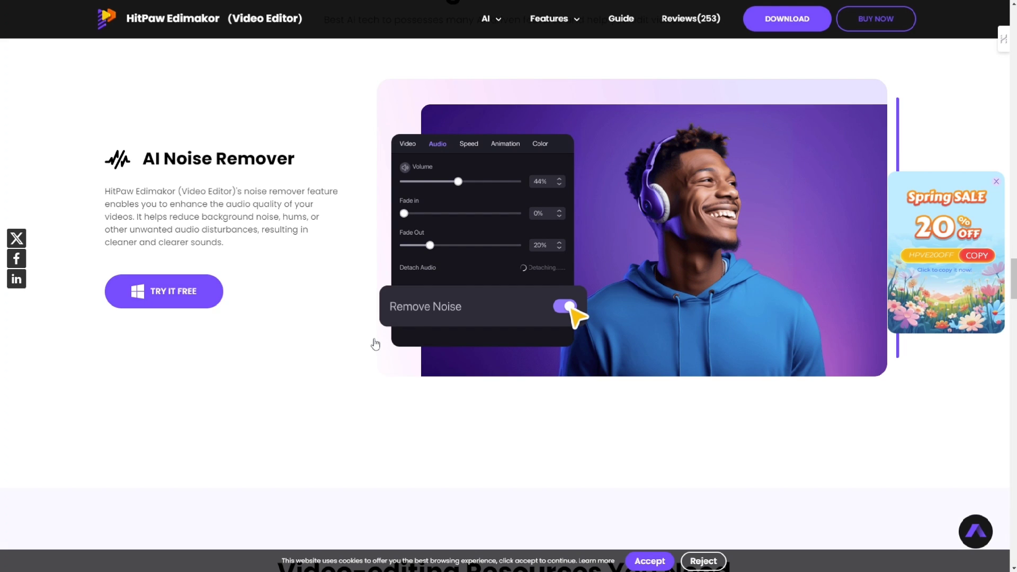
{"action": "scroll", "coordinate": [376, 344], "scroll_direction": "down", "scroll_amount": 9}
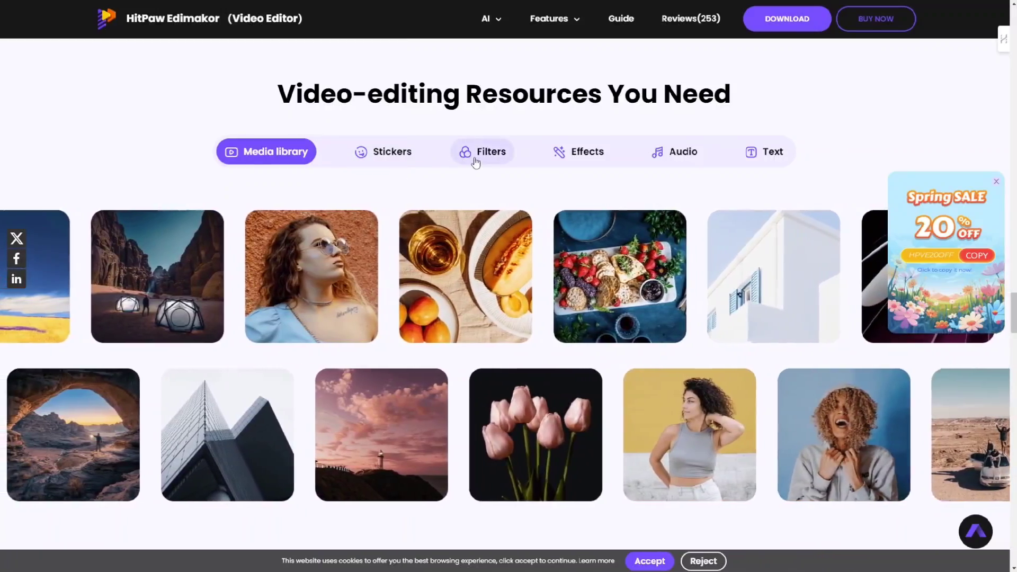
Browse the Filters, Effects, Audio, Text and Stickers samples among the product page's video-editing resources.
{"action": "left_click", "coordinate": [477, 154]}
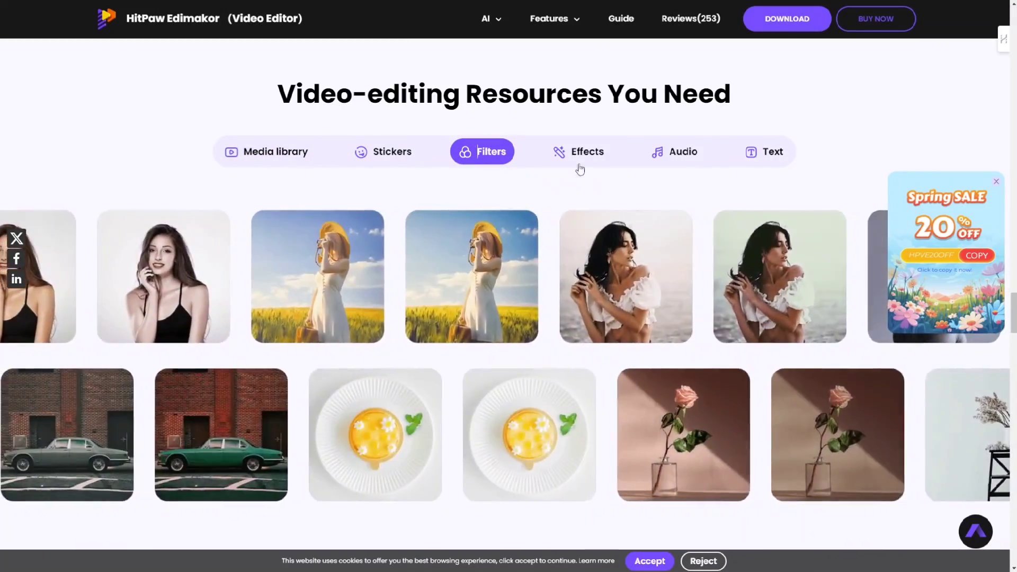
{"action": "left_click", "coordinate": [583, 157]}
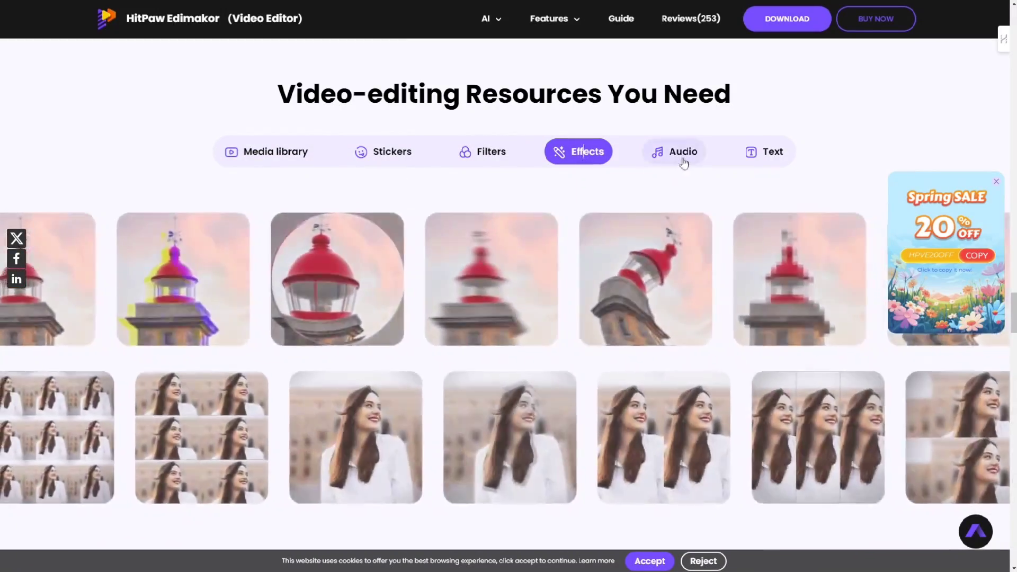
{"action": "left_click", "coordinate": [685, 162]}
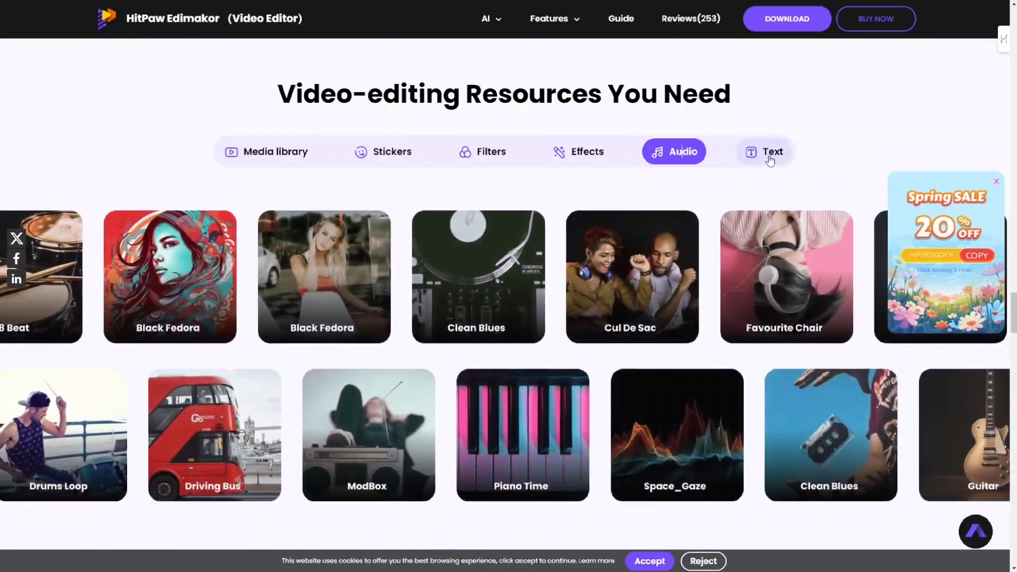
{"action": "left_click", "coordinate": [772, 152]}
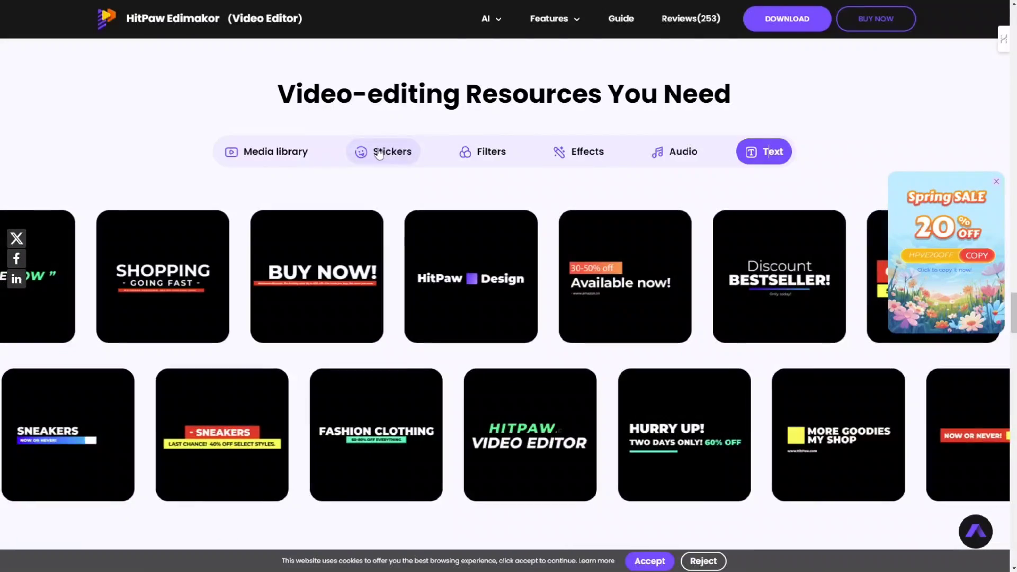
{"action": "left_click", "coordinate": [380, 154]}
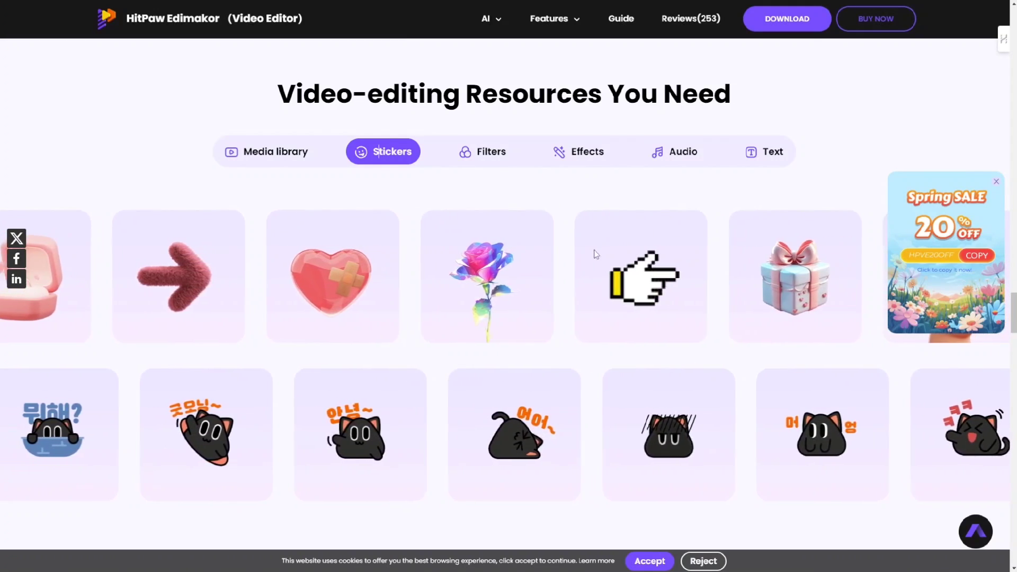
Look over the remaining features and reviews on the product page, and download the HitPaw Edimakor installer.
{"action": "scroll", "coordinate": [502, 333], "scroll_direction": "down", "scroll_amount": 10}
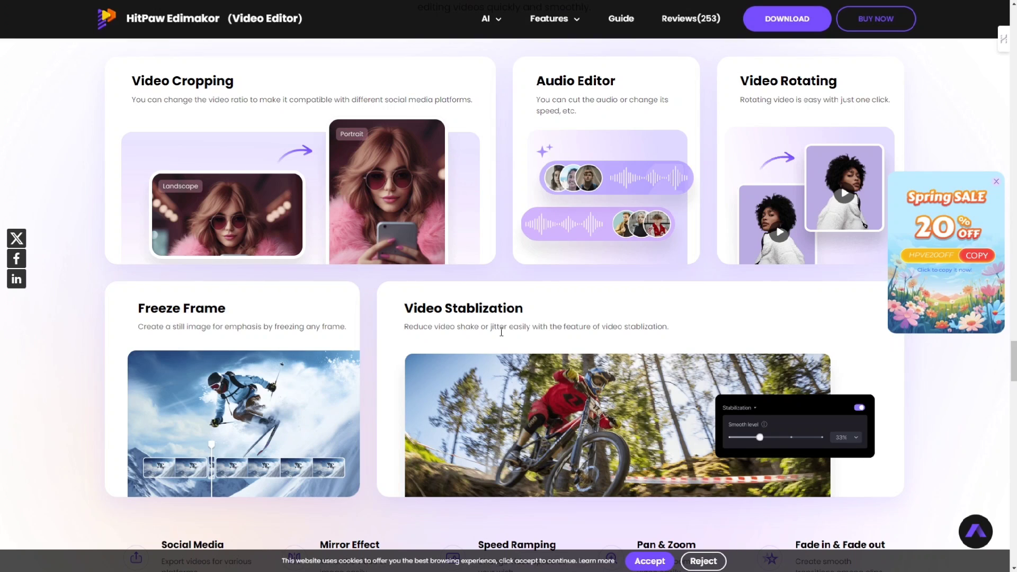
{"action": "scroll", "coordinate": [502, 328], "scroll_direction": "down", "scroll_amount": 10}
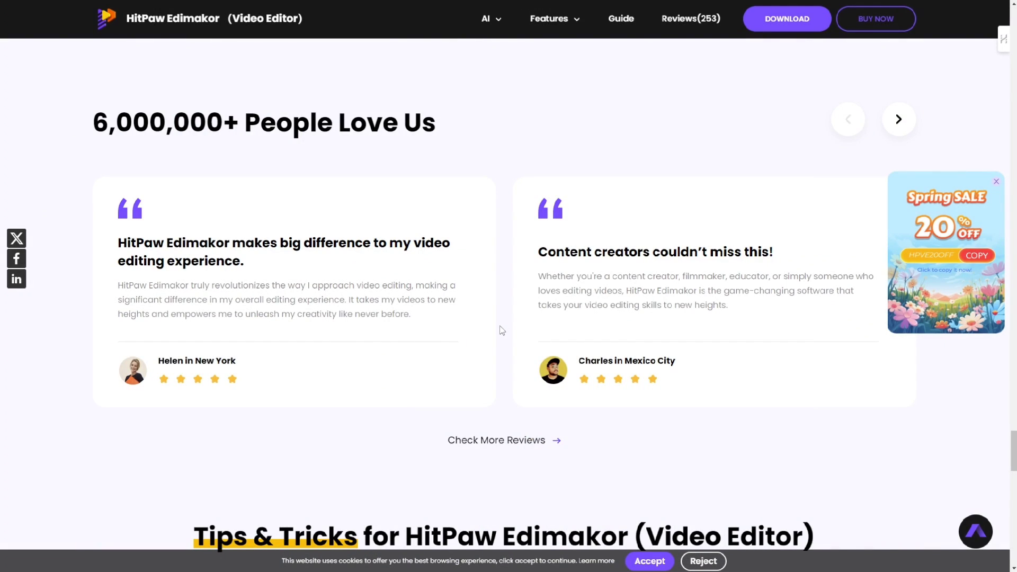
{"action": "scroll", "coordinate": [737, 85], "scroll_direction": "up", "scroll_amount": 3}
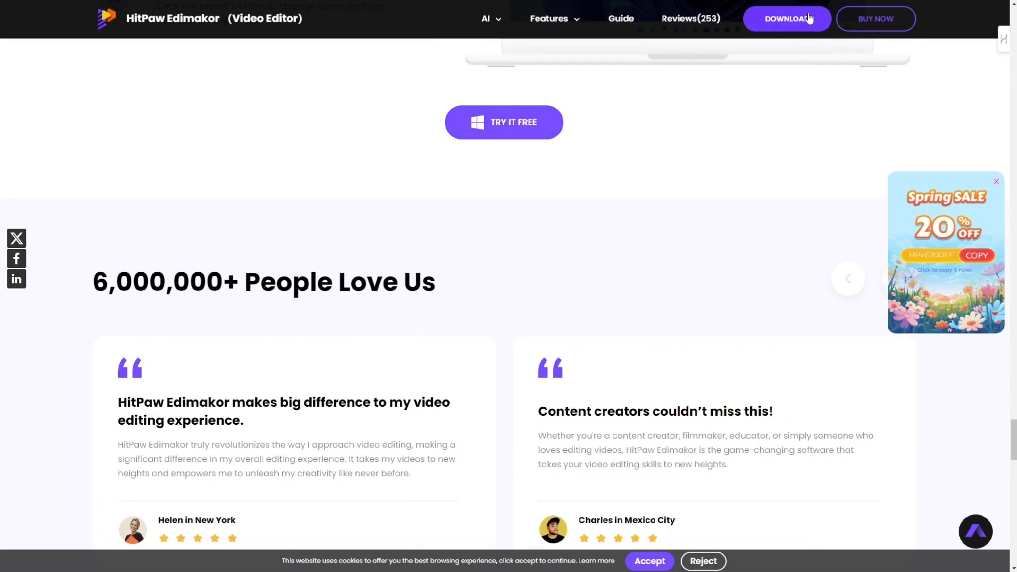
{"action": "left_click", "coordinate": [809, 18]}
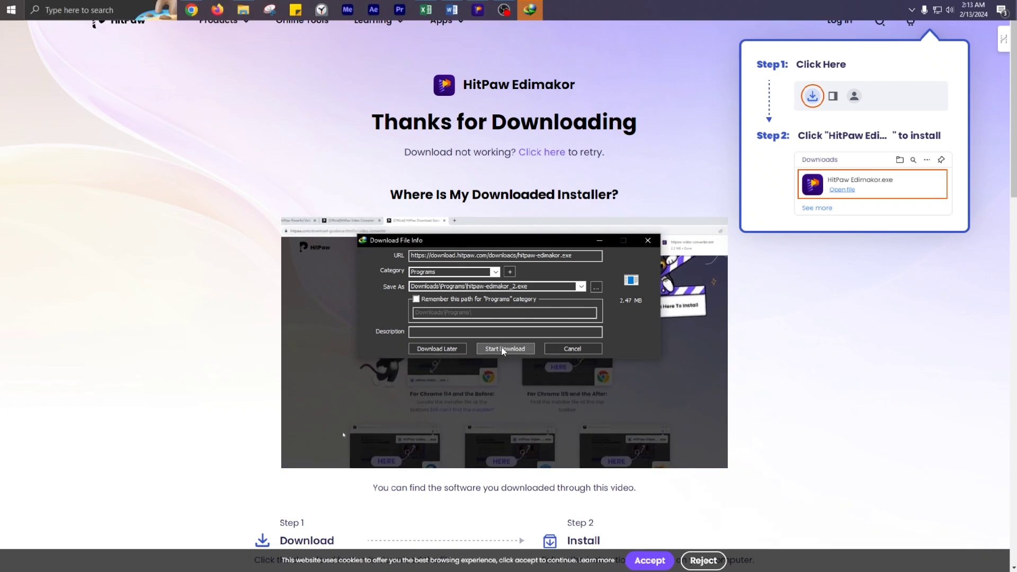
{"action": "key", "text": "F11"}
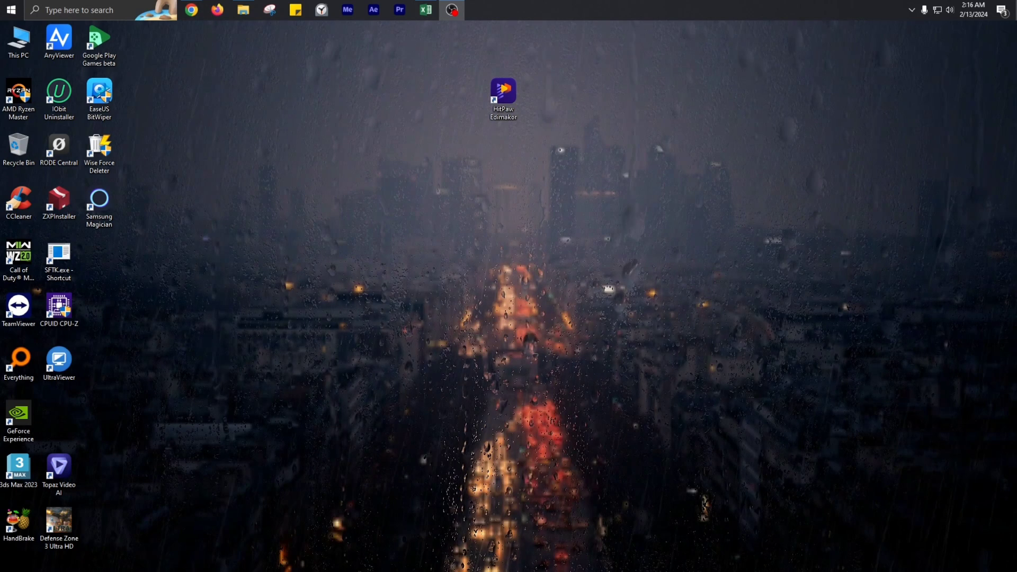
Launch HitPaw Edimakor from the desktop and set its Screen Recorder to capture the full 1920 x 1080 screen.
{"action": "double_click", "coordinate": [522, 98]}
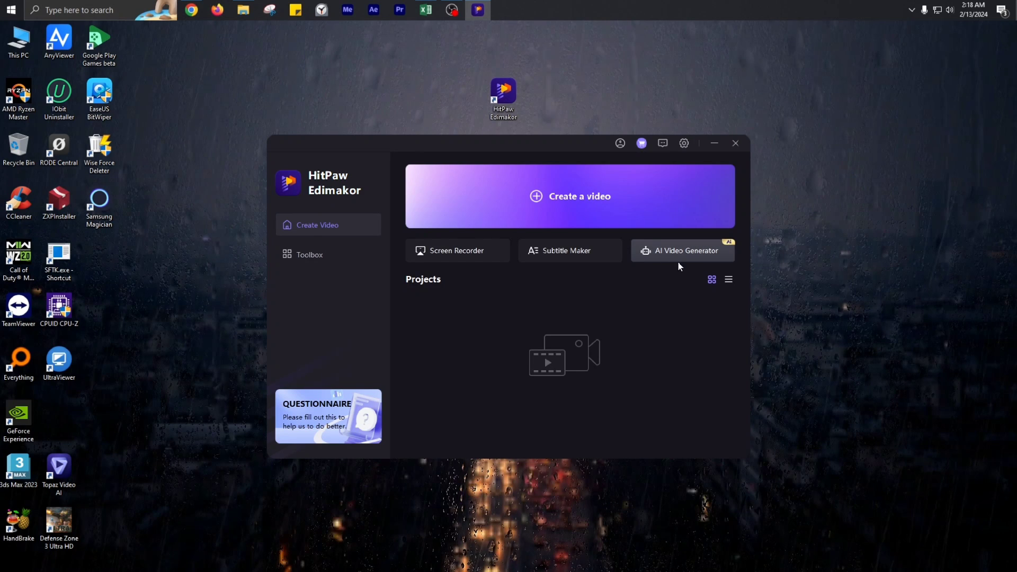
{"action": "left_click", "coordinate": [334, 255]}
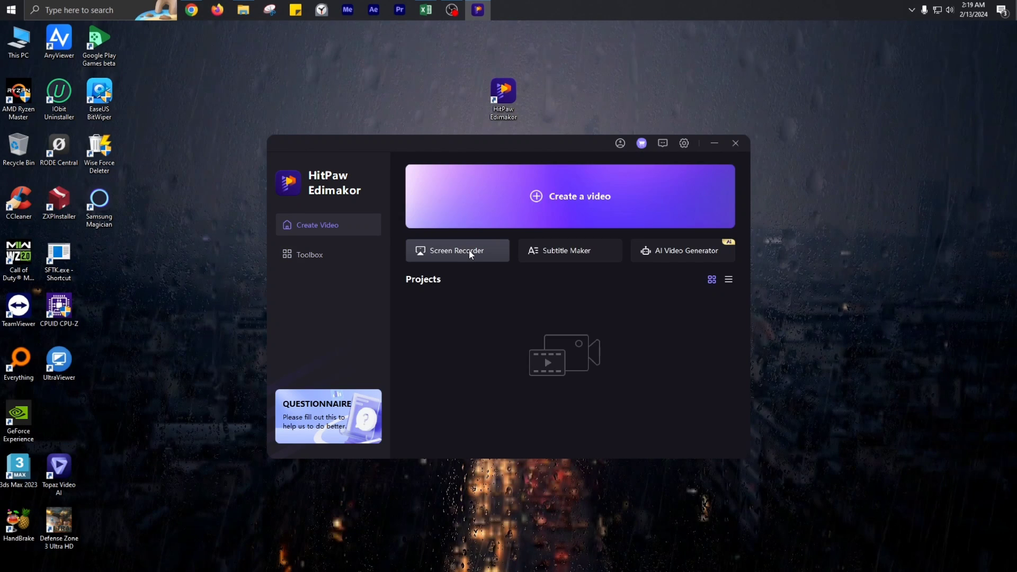
{"action": "left_click", "coordinate": [476, 257]}
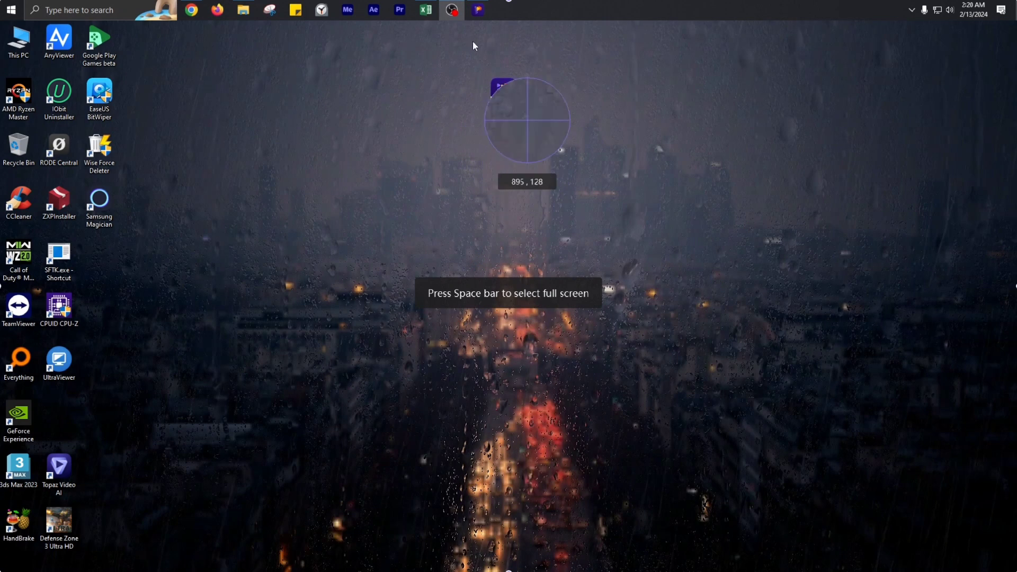
{"action": "left_click", "coordinate": [494, 102]}
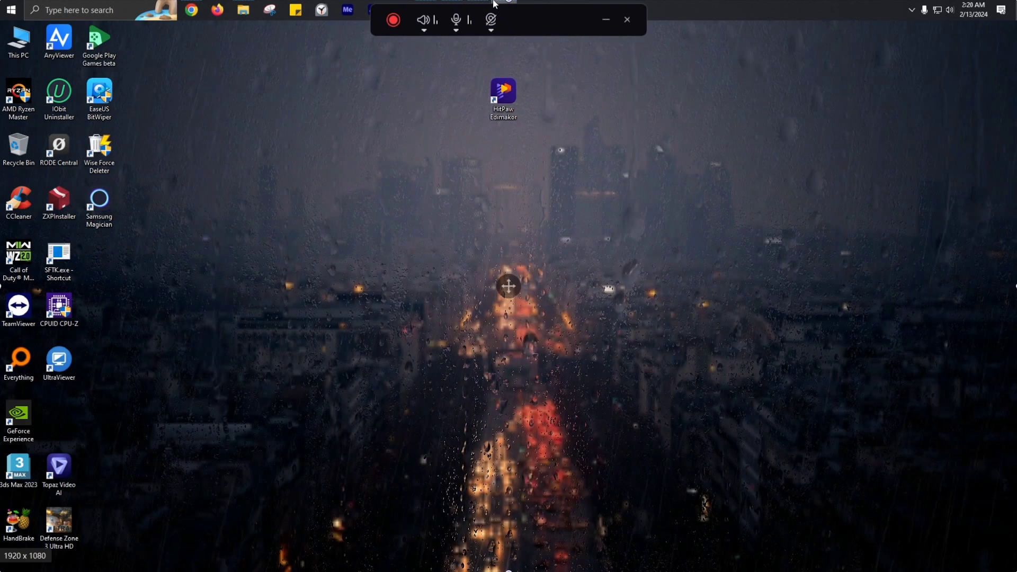
{"action": "left_click", "coordinate": [606, 20]}
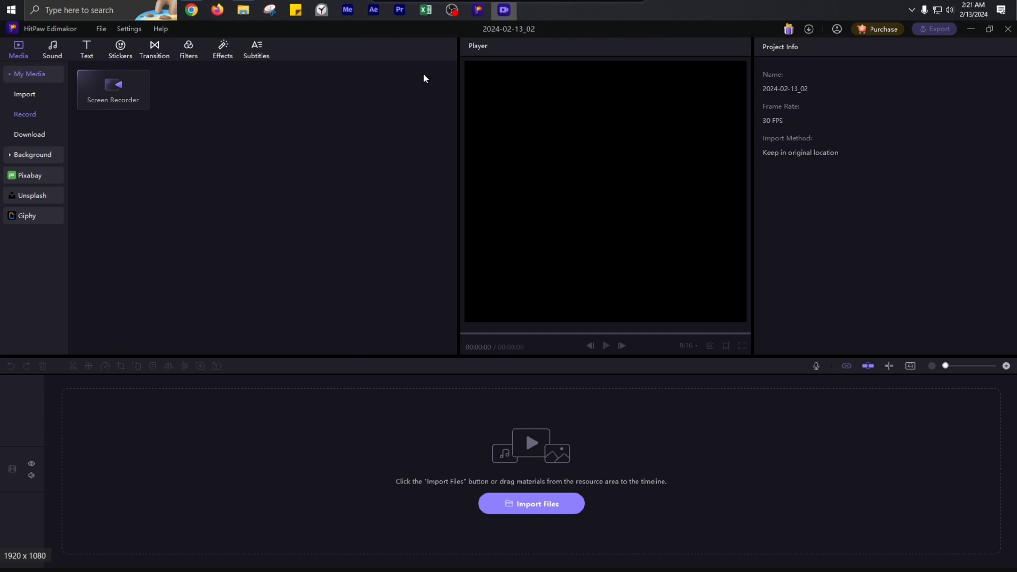
Record a clip of about 13 seconds of the screen and scrub through it on the timeline.
{"action": "mouse_move", "coordinate": [466, 10]}
{"action": "left_click_drag", "start_coordinate": [530, 35], "coordinate": [586, 92]}
{"action": "left_click", "coordinate": [451, 80]}
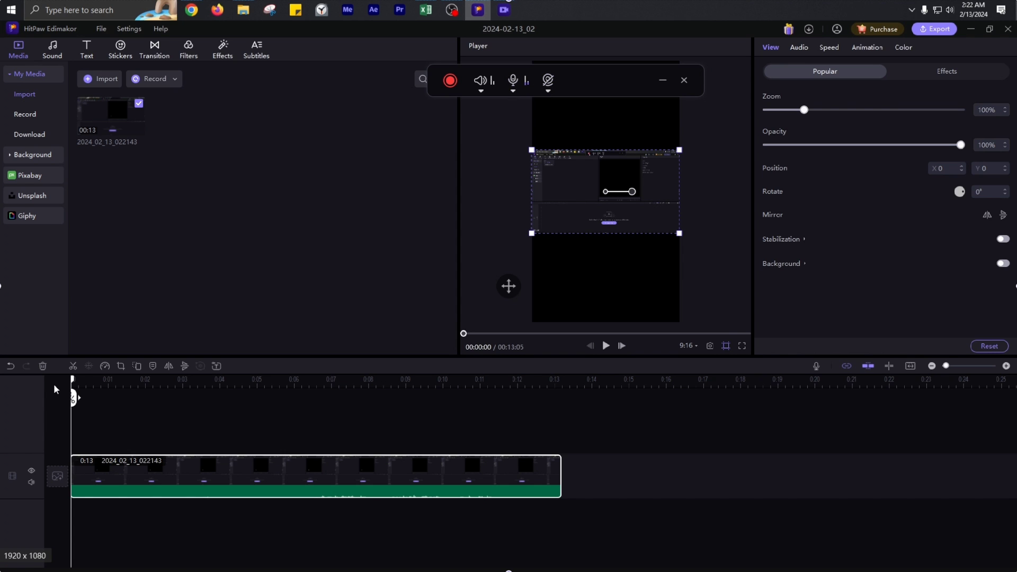
{"action": "left_click_drag", "start_coordinate": [73, 398], "coordinate": [104, 397]}
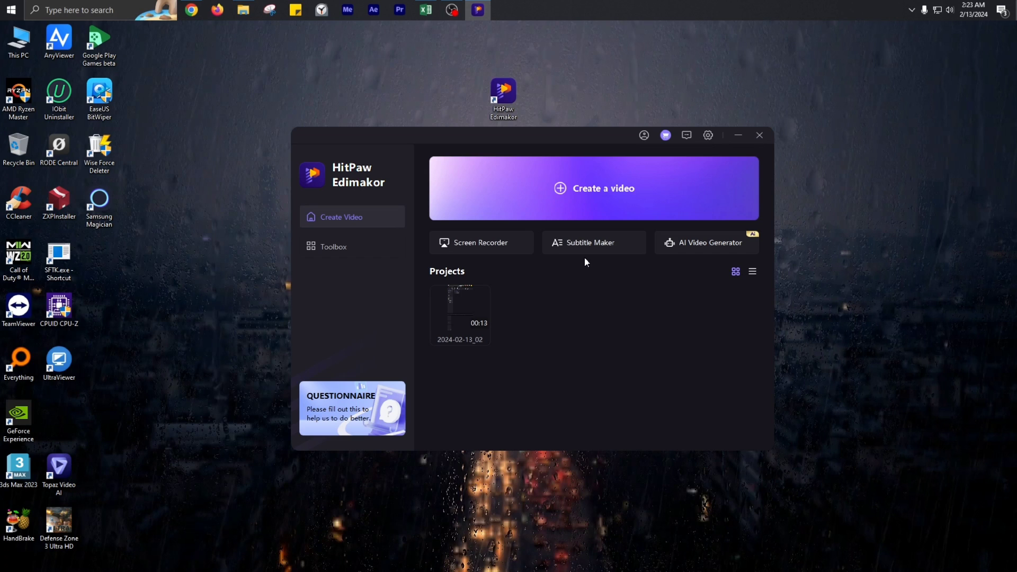
Start a Subtitle Maker project, import the BUNT. "Unbreakable" music video, add it to the timeline and scrub through it.
{"action": "left_click", "coordinate": [592, 244]}
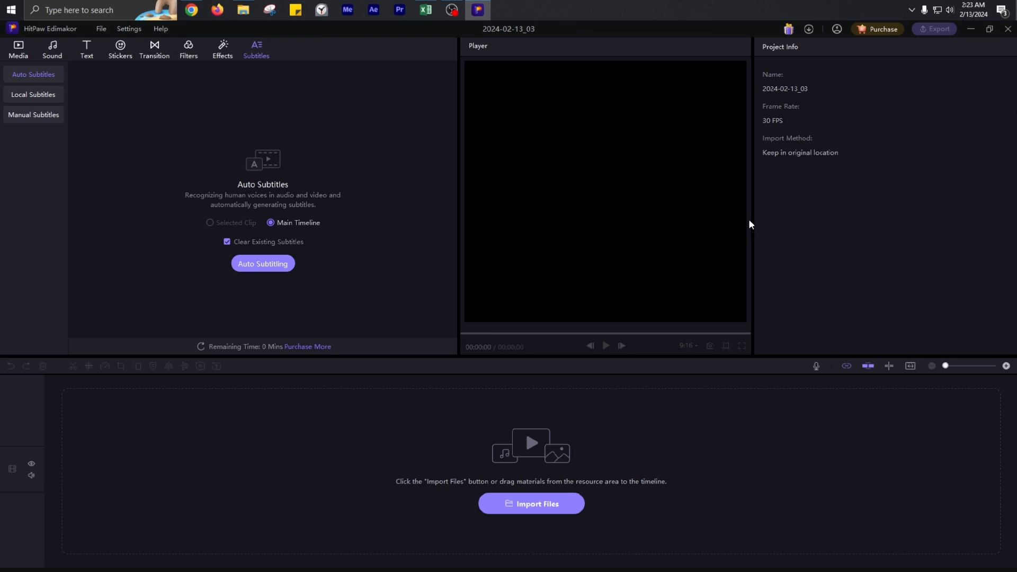
{"action": "left_click", "coordinate": [18, 49]}
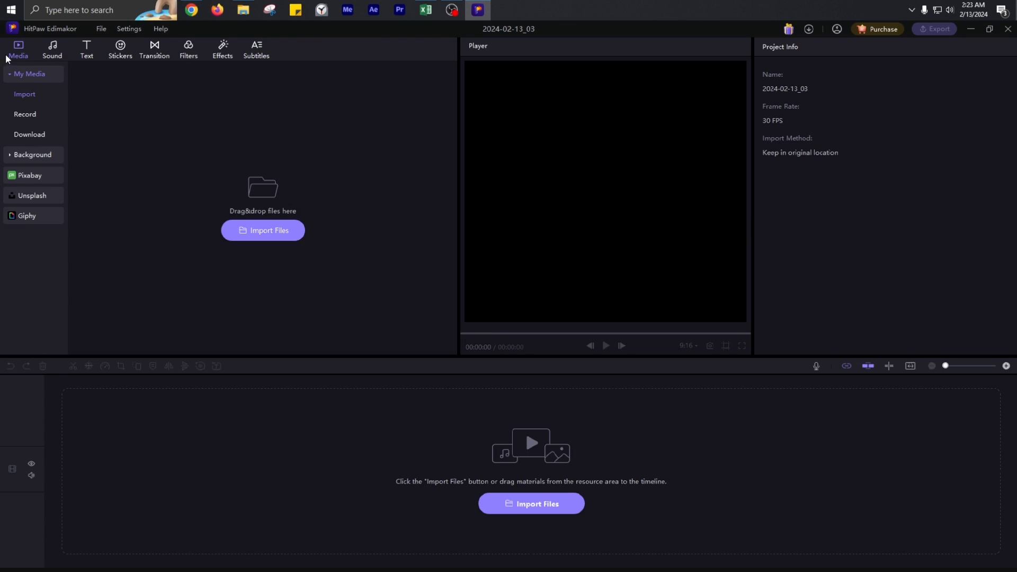
{"action": "left_click", "coordinate": [249, 231]}
{"action": "scroll", "coordinate": [45, 211], "scroll_direction": "up", "scroll_amount": 4}
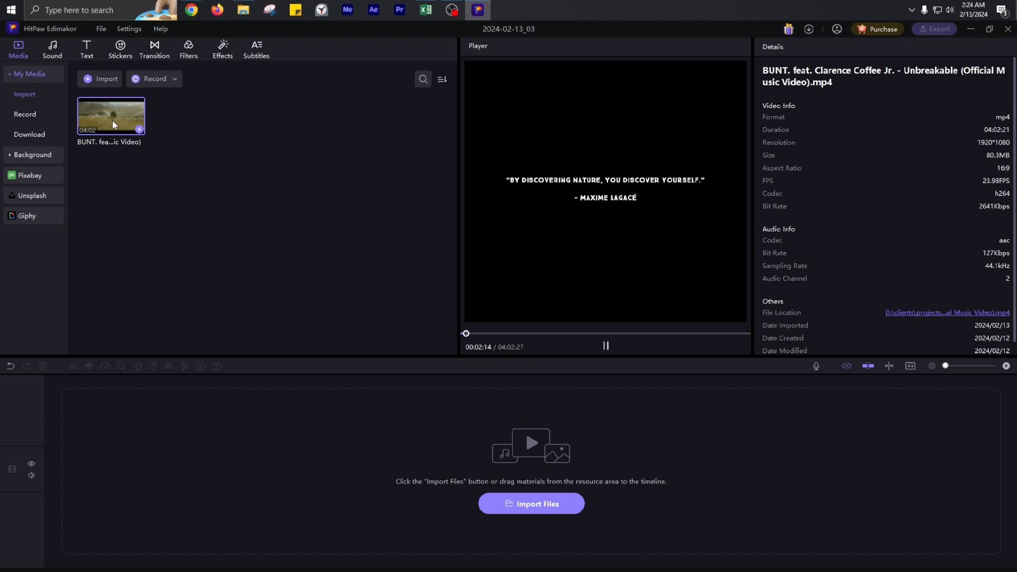
{"action": "right_click", "coordinate": [112, 120]}
{"action": "left_click", "coordinate": [120, 130]}
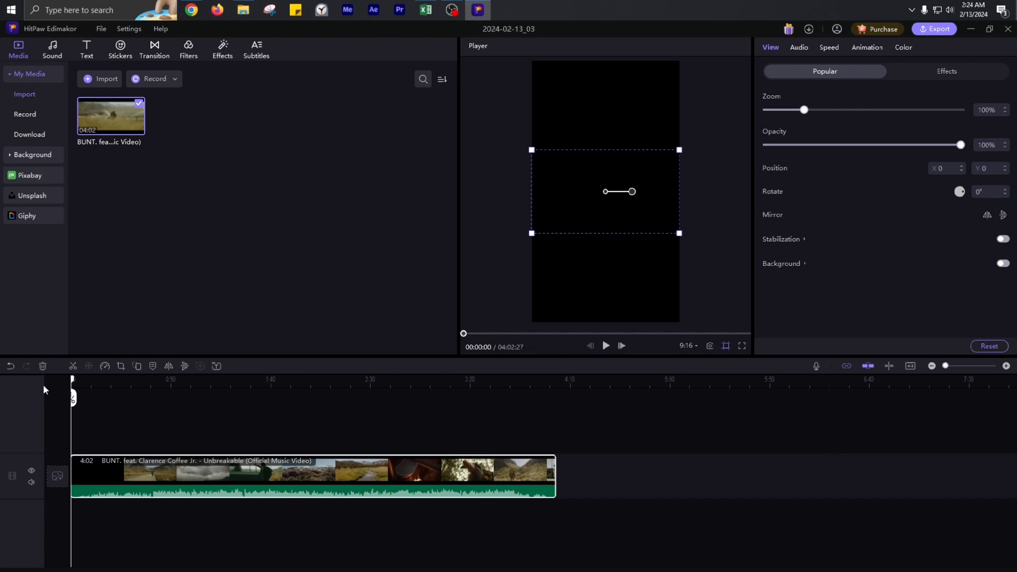
{"action": "left_click", "coordinate": [78, 384]}
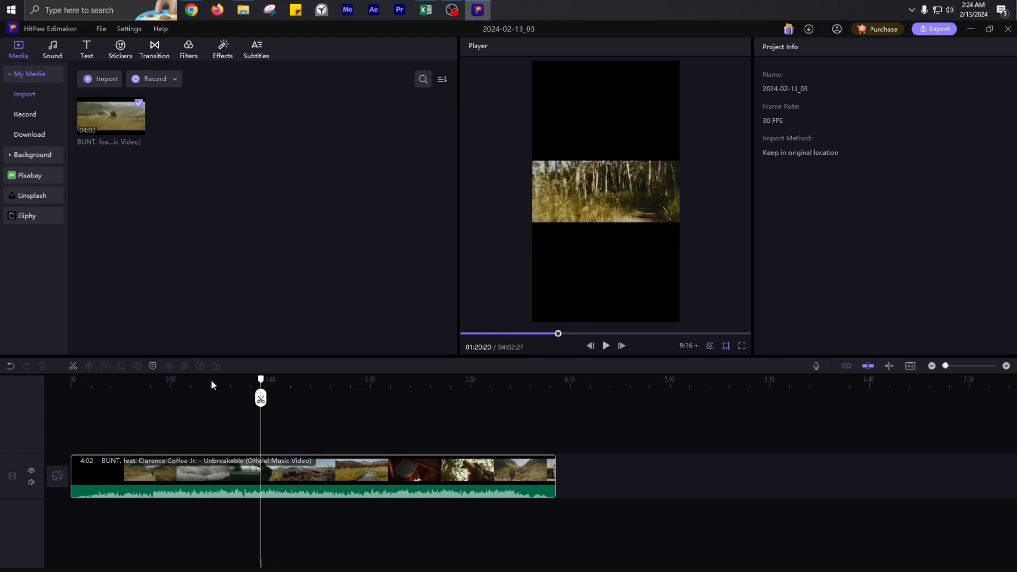
Try to generate auto subtitles for the main timeline with existing subtitles cleared, and continue with the trial.
{"action": "left_click", "coordinate": [256, 50]}
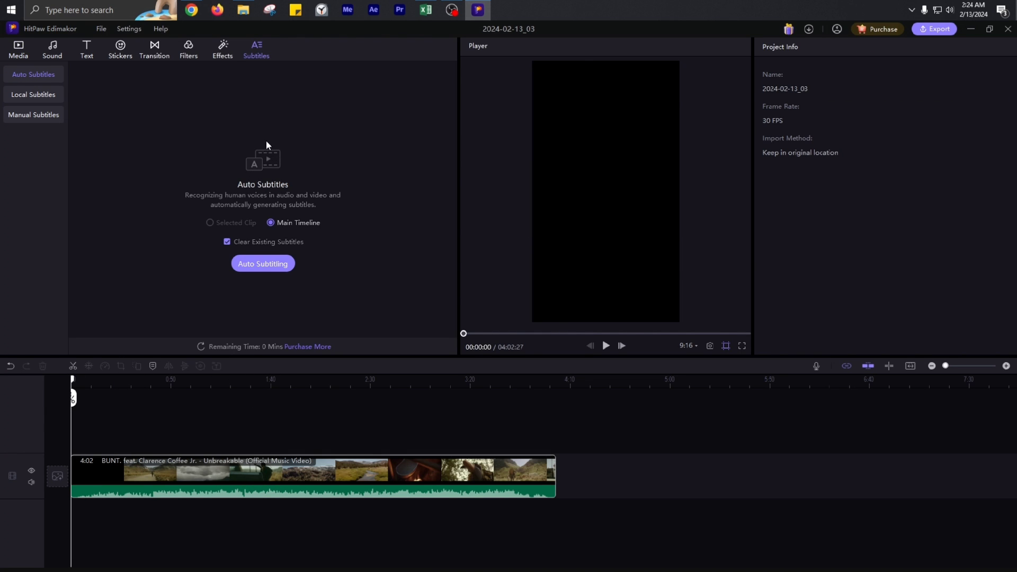
{"action": "left_click", "coordinate": [274, 271]}
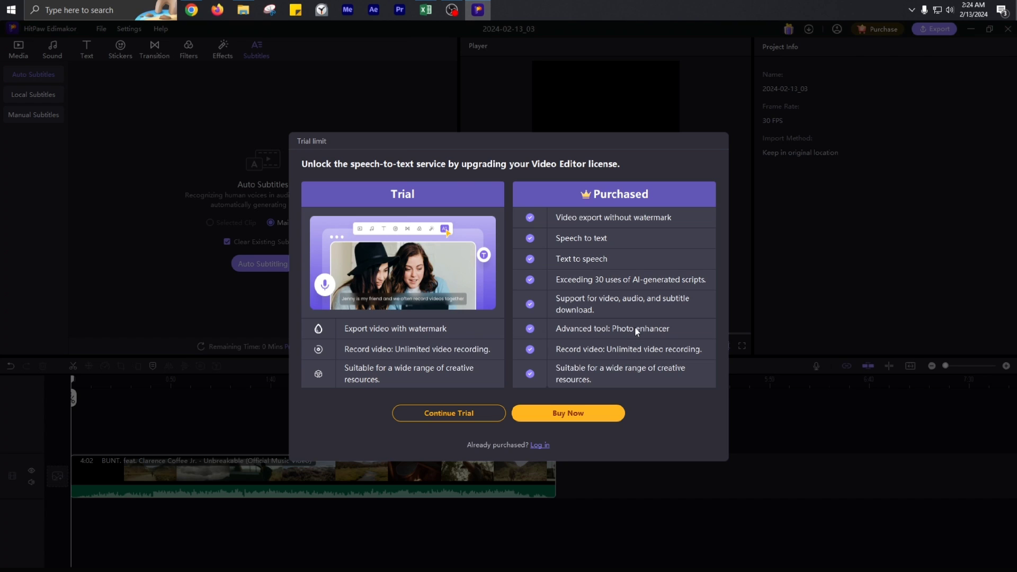
{"action": "left_click", "coordinate": [453, 414]}
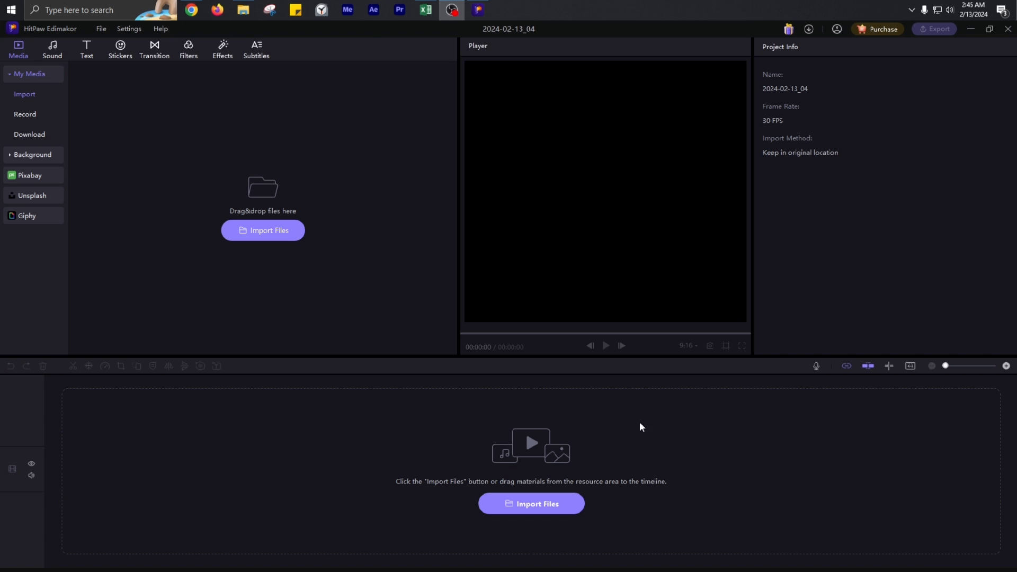
Import all the videos and images from the footage folder into the new project's media library.
{"action": "left_click", "coordinate": [247, 227]}
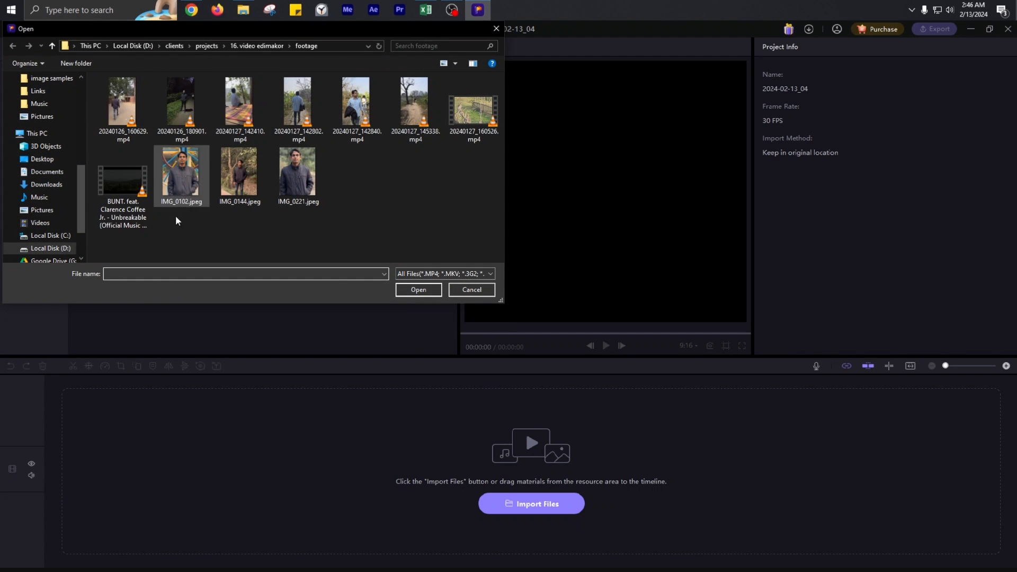
{"action": "left_click_drag", "start_coordinate": [123, 241], "coordinate": [477, 103]}
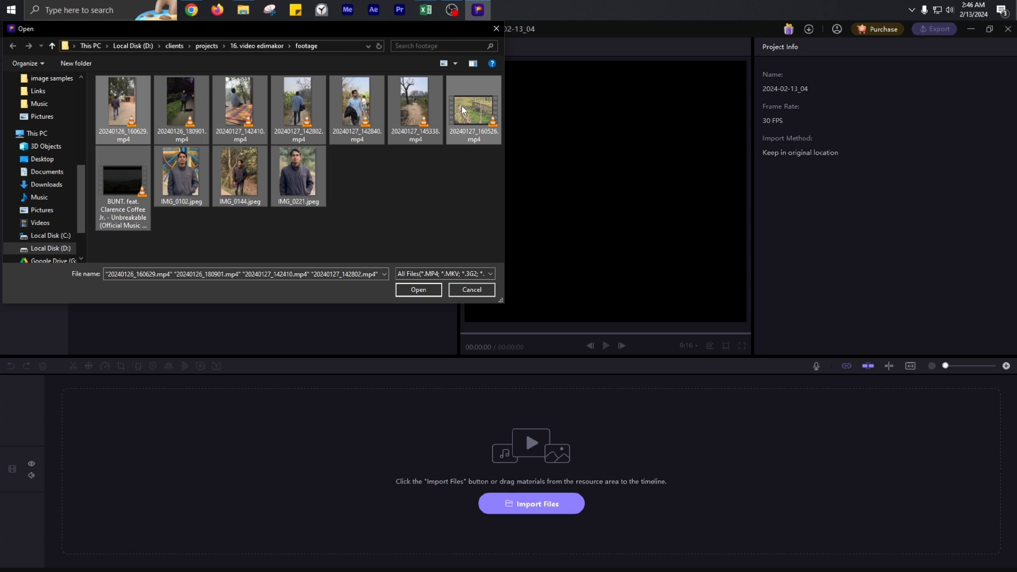
{"action": "left_click", "coordinate": [418, 290]}
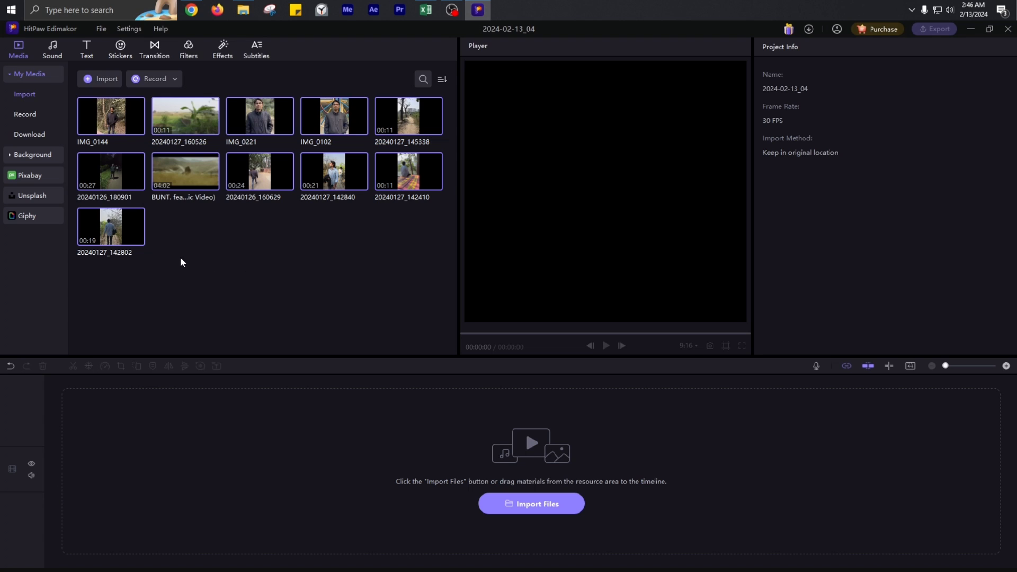
Set the default project aspect ratio to 9:16 in the preferences.
{"action": "left_click", "coordinate": [170, 257]}
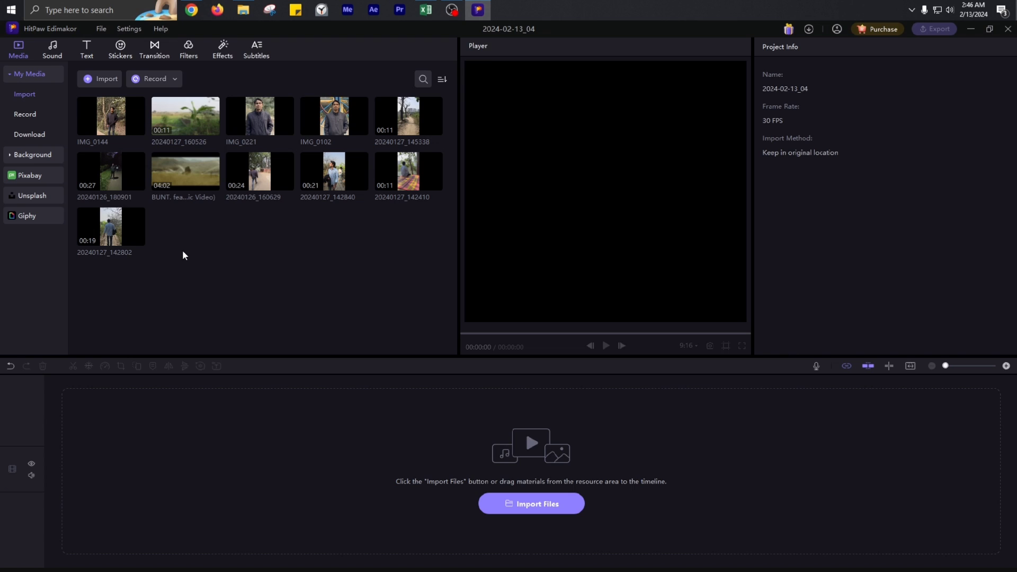
{"action": "left_click", "coordinate": [128, 29]}
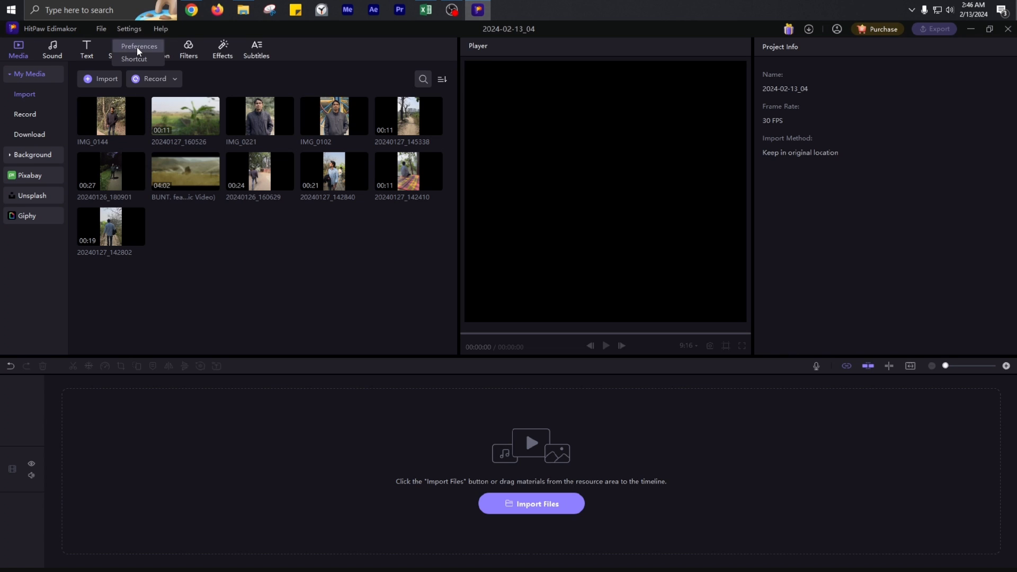
{"action": "left_click", "coordinate": [137, 51]}
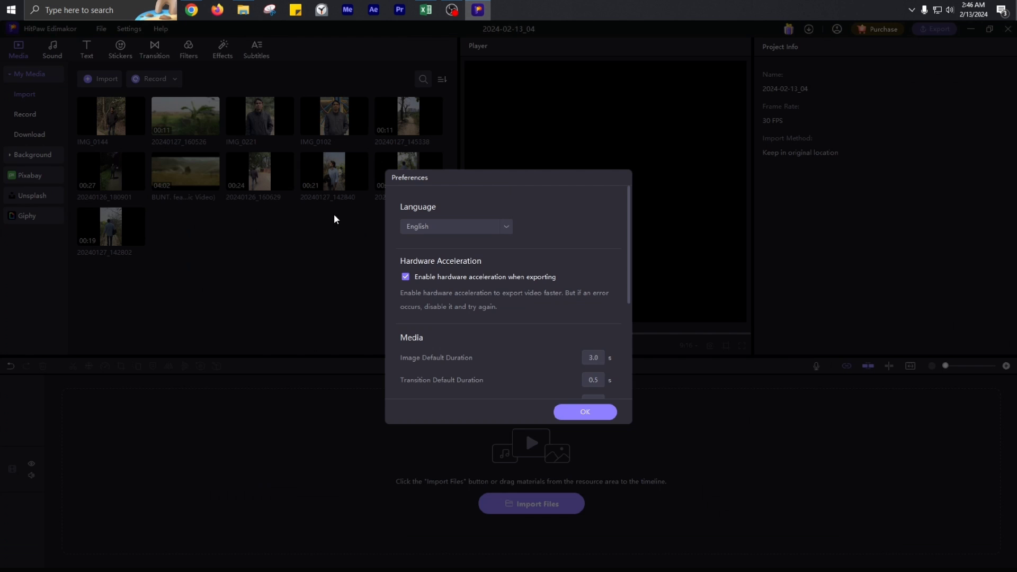
{"action": "scroll", "coordinate": [453, 339], "scroll_direction": "down", "scroll_amount": 3}
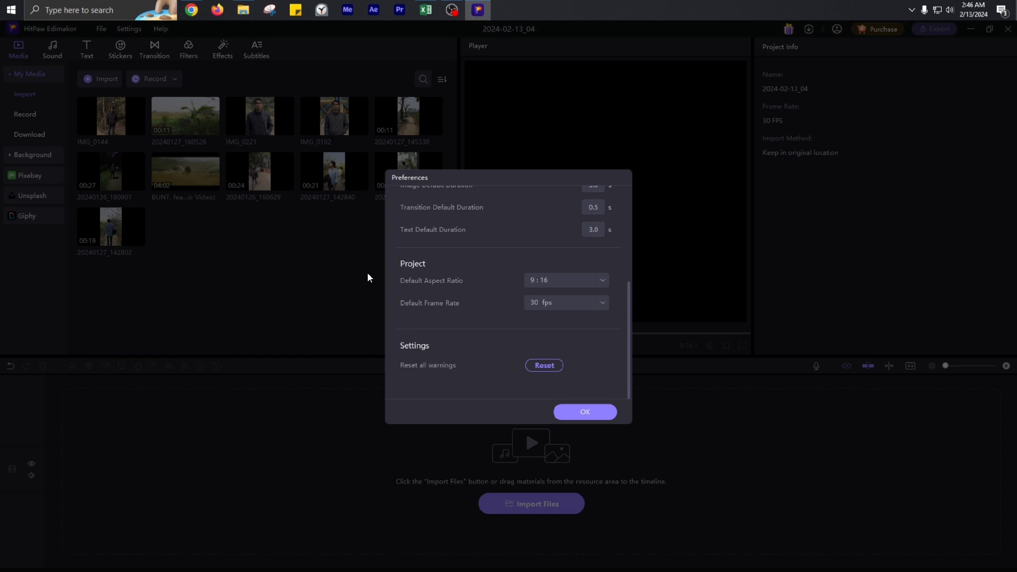
{"action": "left_click", "coordinate": [568, 281]}
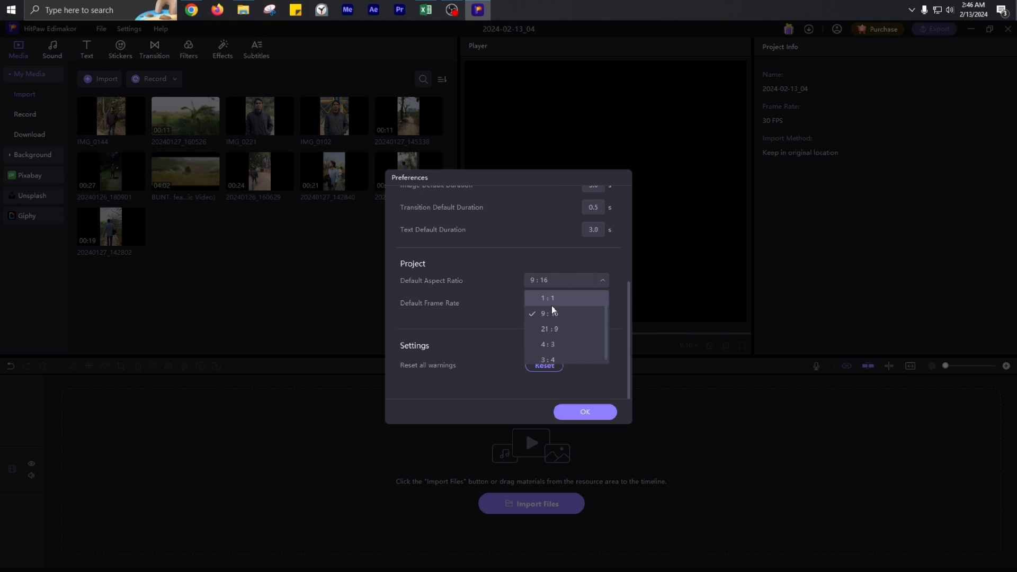
{"action": "scroll", "coordinate": [571, 320], "scroll_direction": "up", "scroll_amount": 1}
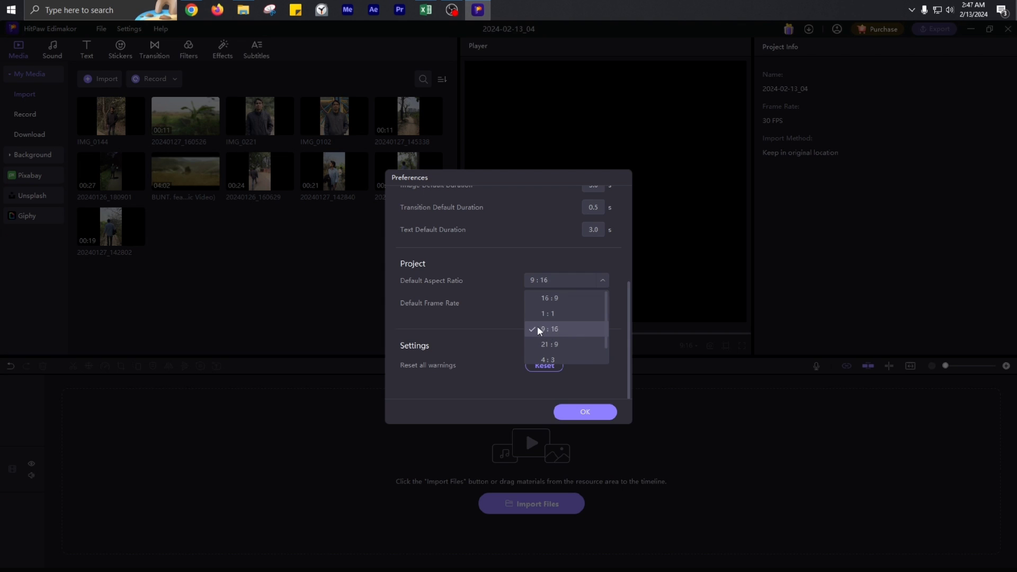
{"action": "left_click", "coordinate": [557, 333]}
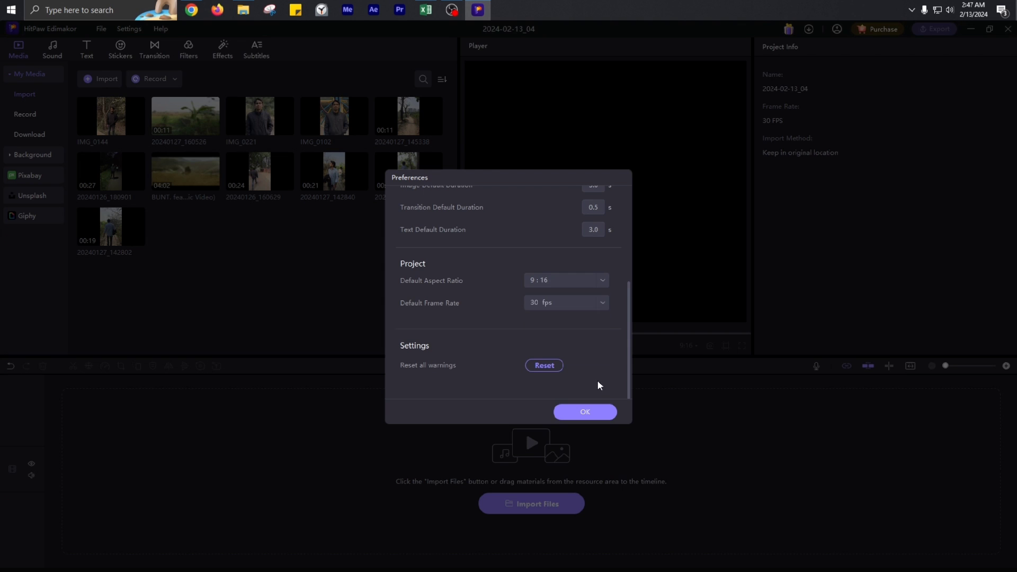
{"action": "left_click", "coordinate": [587, 413]}
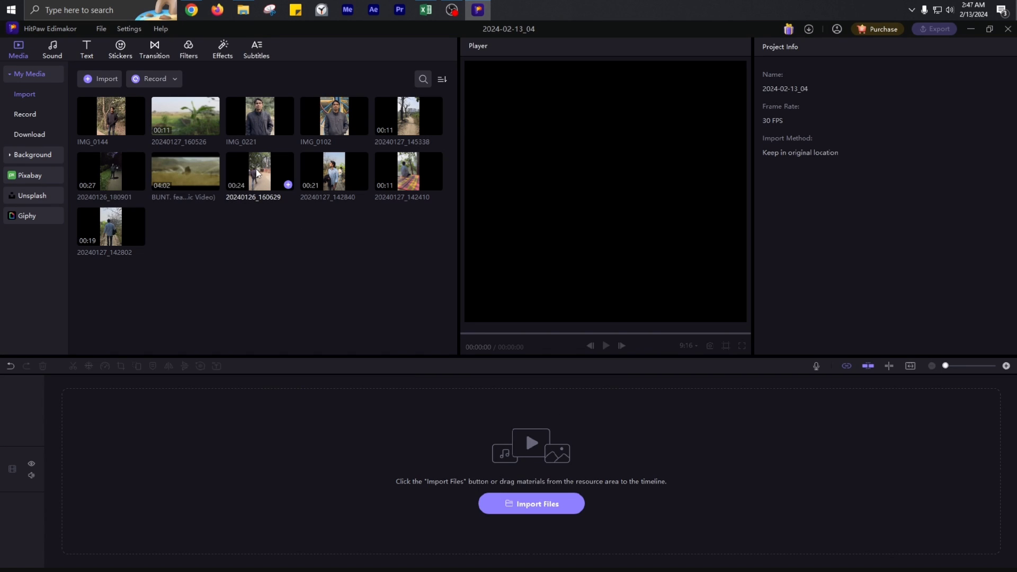
Add clip 20240126_160629 to the timeline, enlarge it to about 157% and reposition it to about X 148, Y -105.
{"action": "left_click_drag", "start_coordinate": [256, 170], "coordinate": [123, 426]}
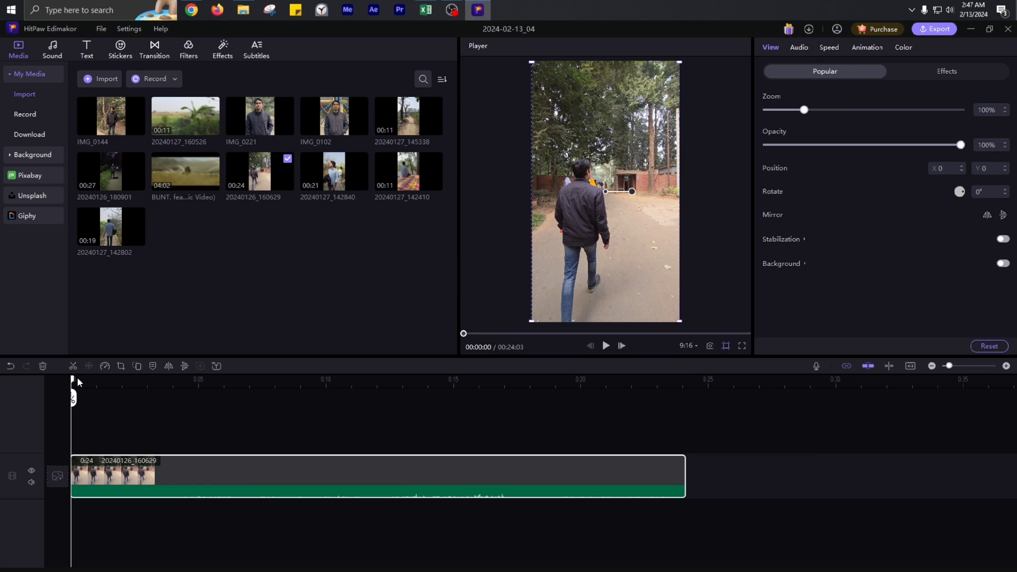
{"action": "left_click_drag", "start_coordinate": [78, 376], "coordinate": [203, 379]}
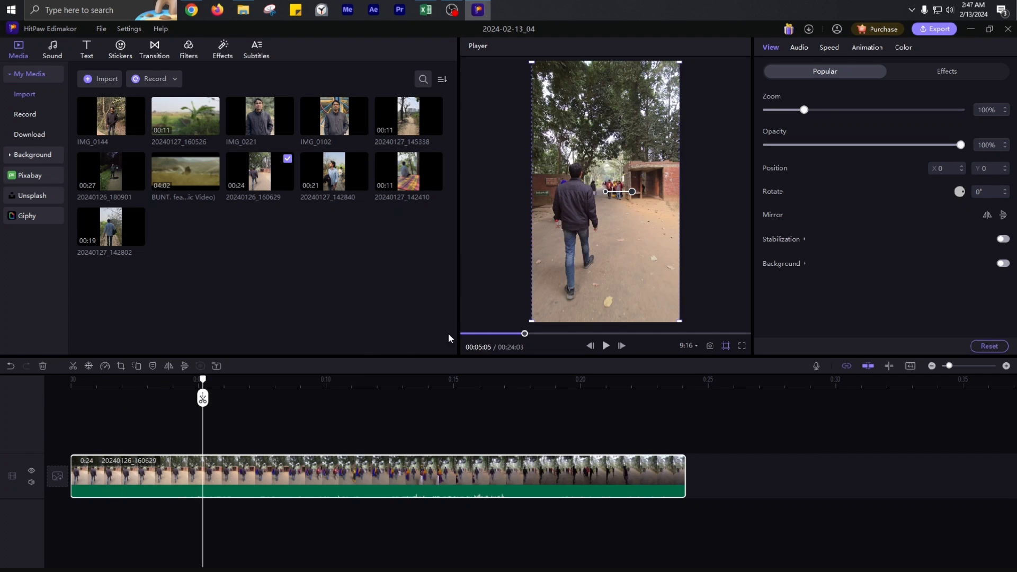
{"action": "left_click_drag", "start_coordinate": [680, 320], "coordinate": [723, 375]}
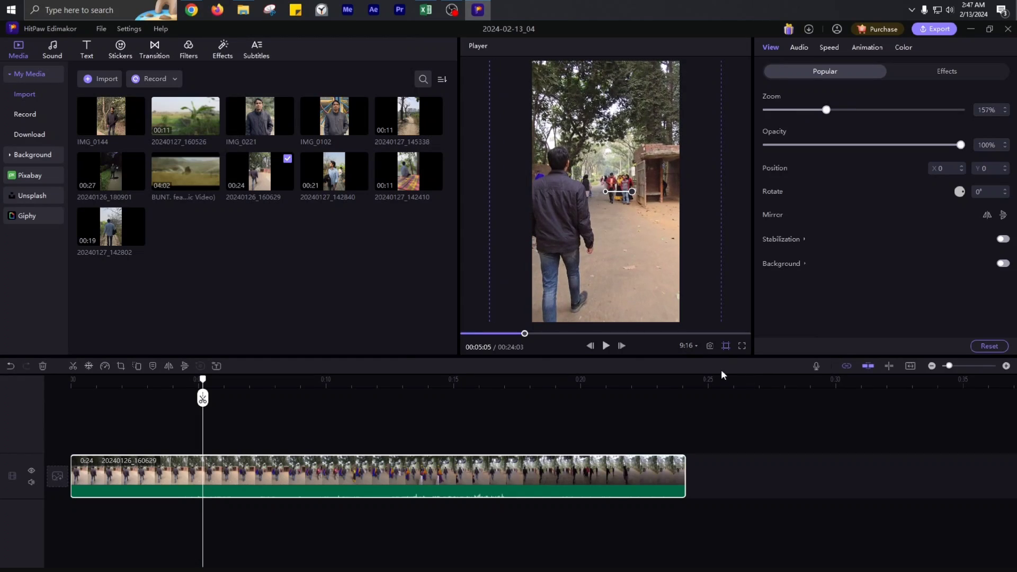
{"action": "left_click_drag", "start_coordinate": [633, 256], "coordinate": [652, 270]}
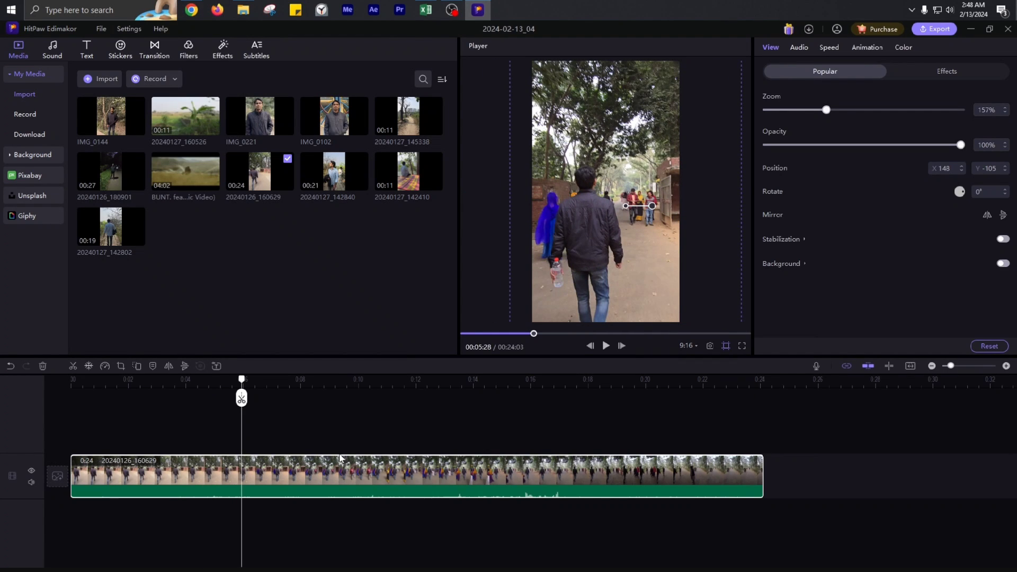
Split the 20240126_160629 clip at about 00:05:28 and delete the part after the cut.
{"action": "left_click", "coordinate": [241, 398]}
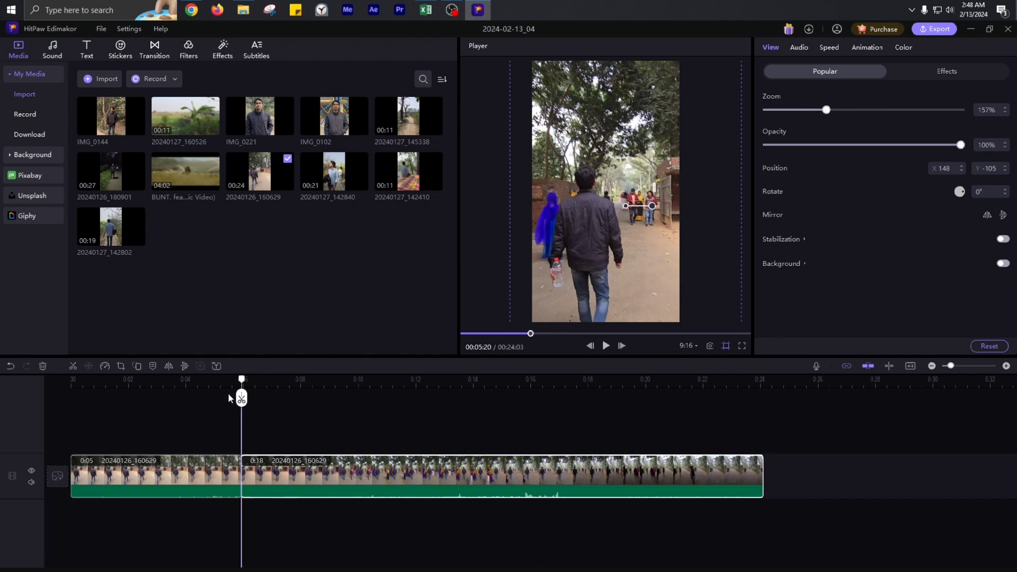
{"action": "left_click_drag", "start_coordinate": [242, 398], "coordinate": [289, 413]}
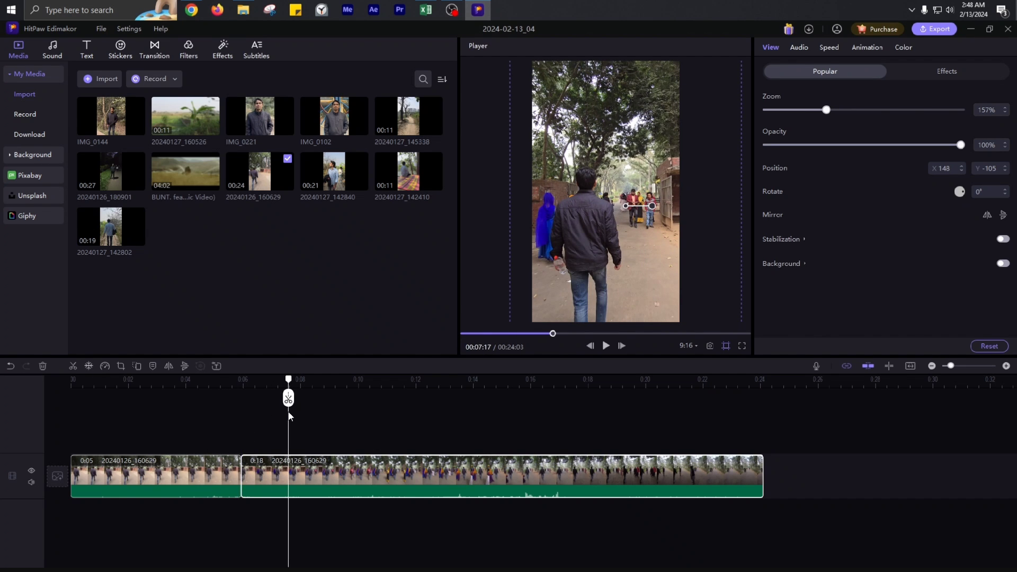
{"action": "key", "text": "Delete"}
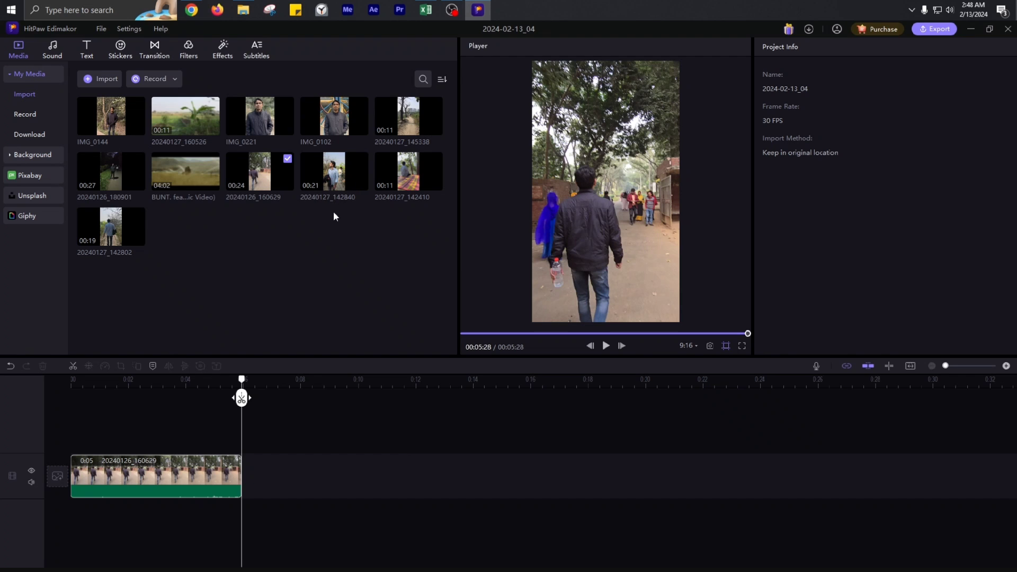
Place image IMG_0144 after the video clip, enlarge it to about 158% and move it to about X -117, Y -74.
{"action": "left_click_drag", "start_coordinate": [112, 117], "coordinate": [253, 468]}
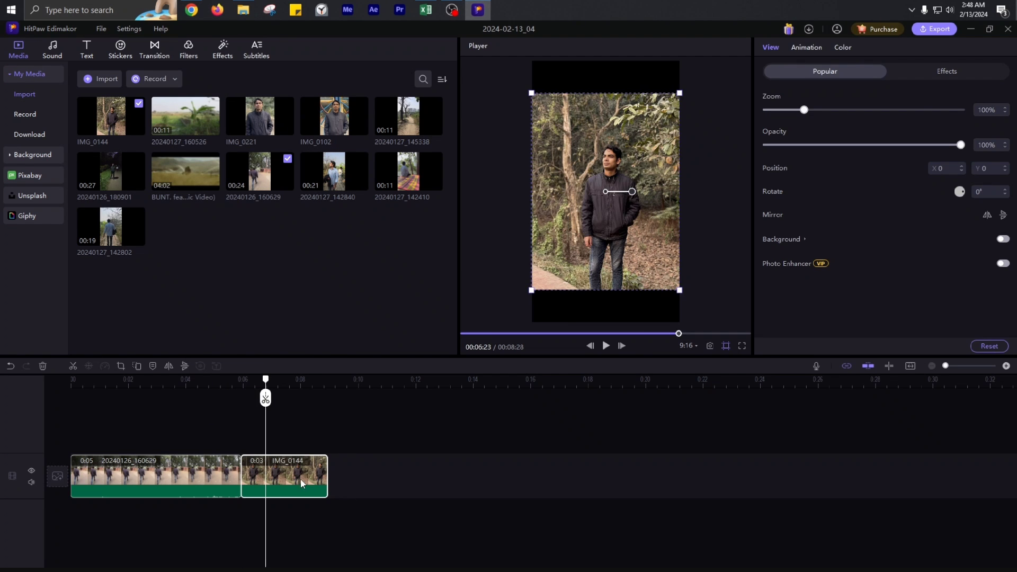
{"action": "left_click_drag", "start_coordinate": [680, 291], "coordinate": [710, 345]}
{"action": "left_click_drag", "start_coordinate": [667, 267], "coordinate": [645, 273]}
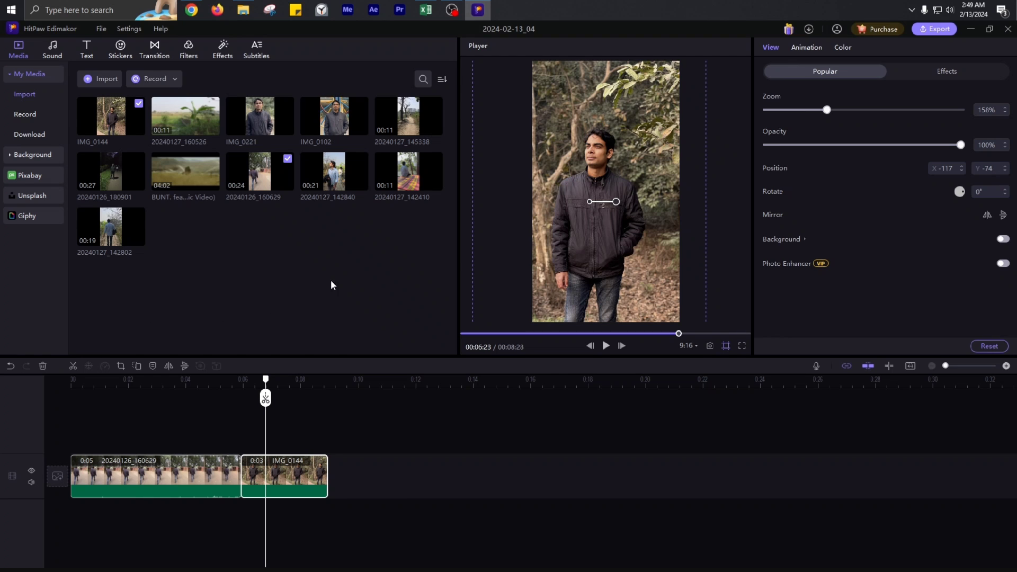
Browse the background, Pixabay, music, text, transition, effects and subtitle libraries to see what they offer.
{"action": "left_click", "coordinate": [32, 154]}
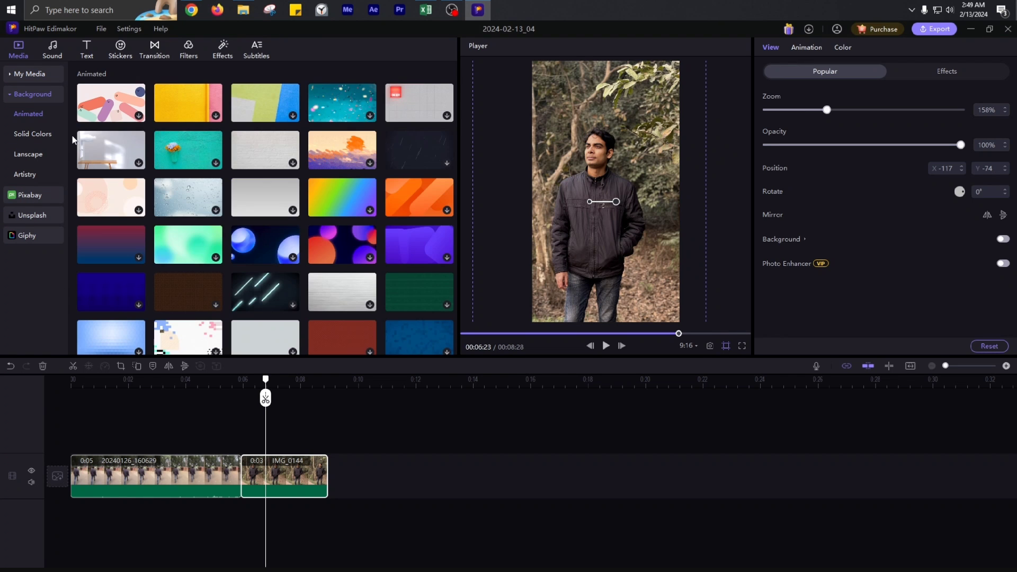
{"action": "left_click", "coordinate": [37, 134]}
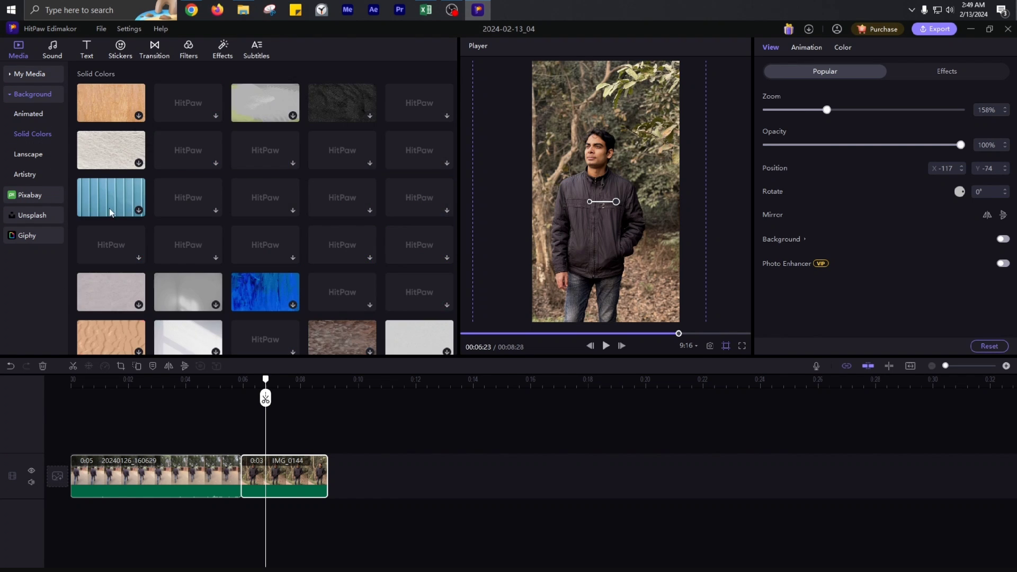
{"action": "left_click", "coordinate": [28, 155]}
{"action": "left_click", "coordinate": [39, 193]}
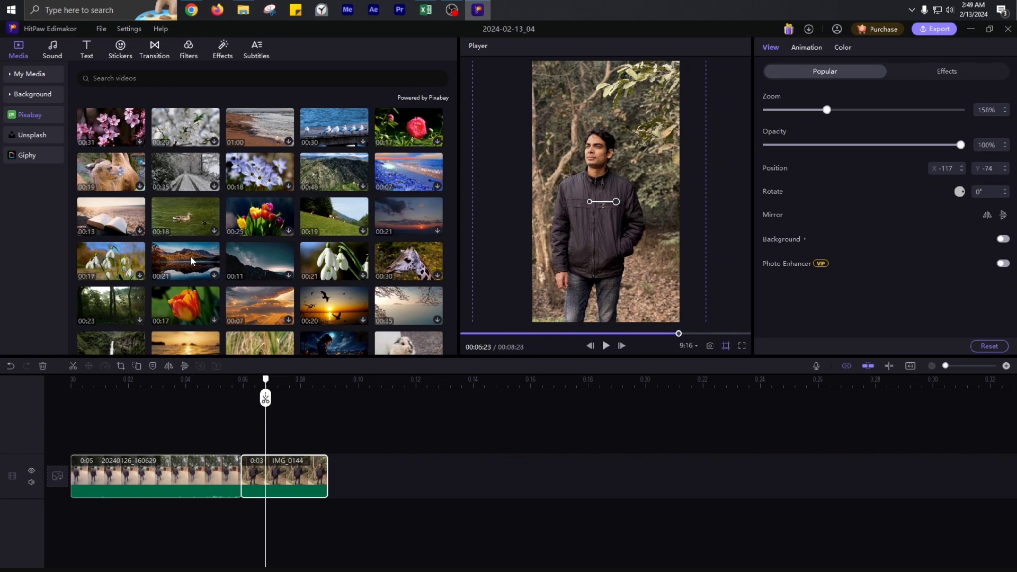
{"action": "left_click", "coordinate": [52, 50]}
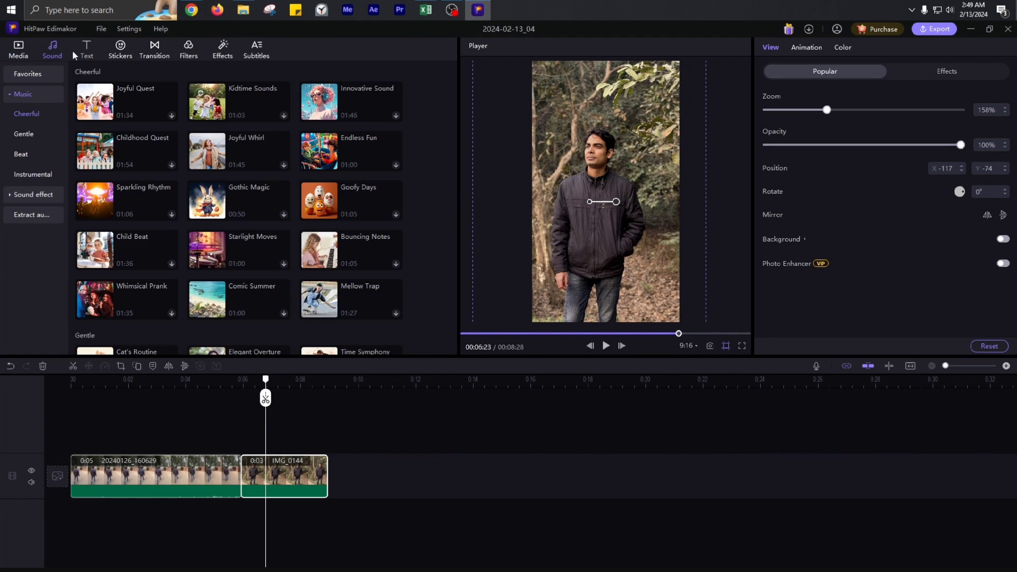
{"action": "scroll", "coordinate": [243, 239], "scroll_direction": "down", "scroll_amount": 9}
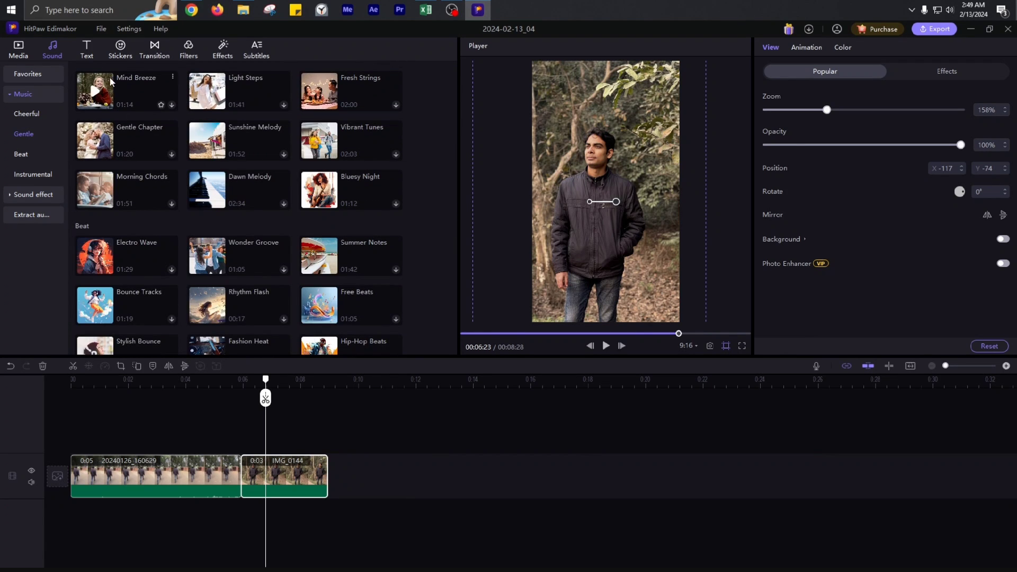
{"action": "left_click", "coordinate": [86, 50]}
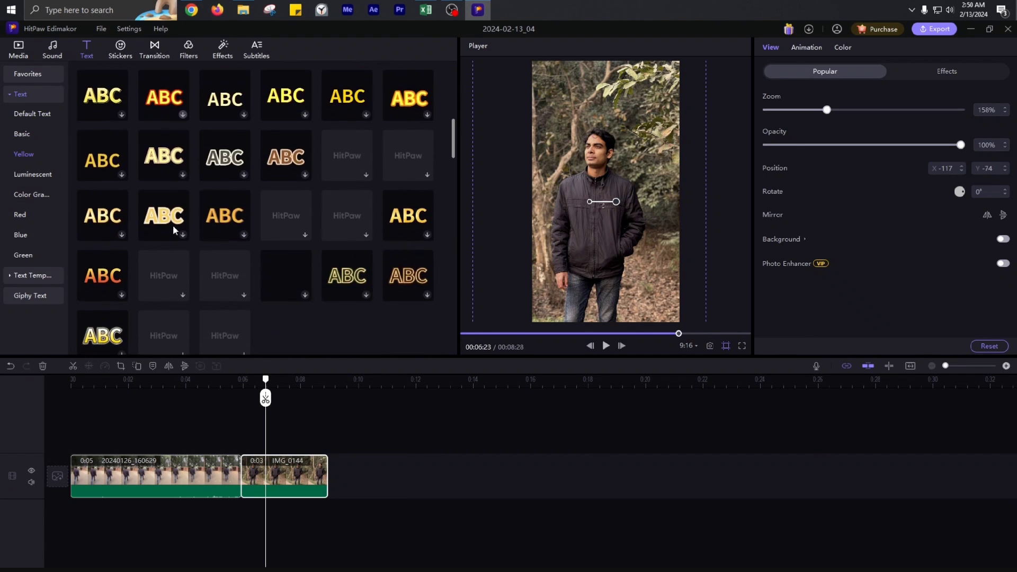
{"action": "left_click", "coordinate": [155, 50]}
{"action": "left_click", "coordinate": [223, 50]}
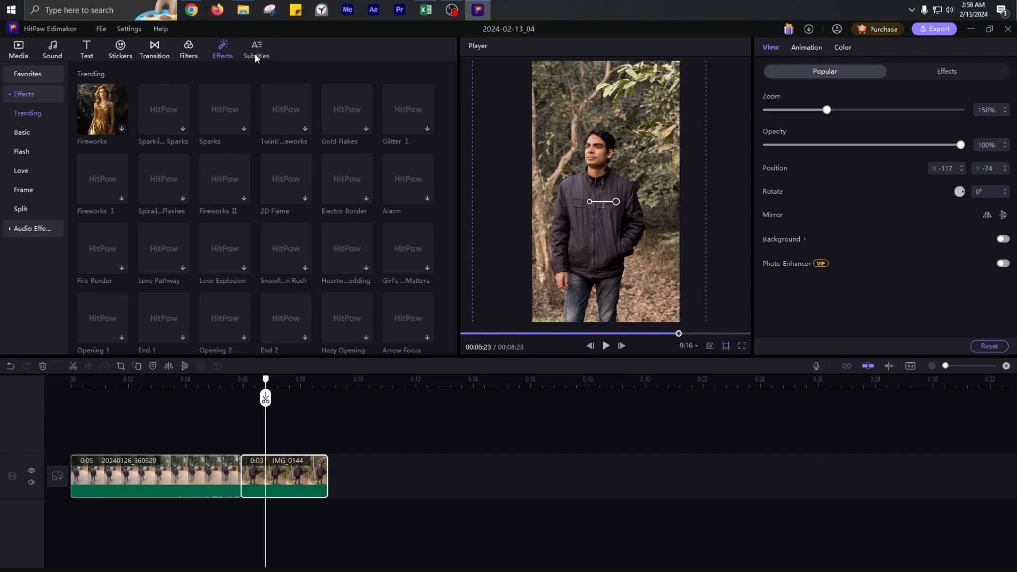
{"action": "left_click", "coordinate": [254, 53]}
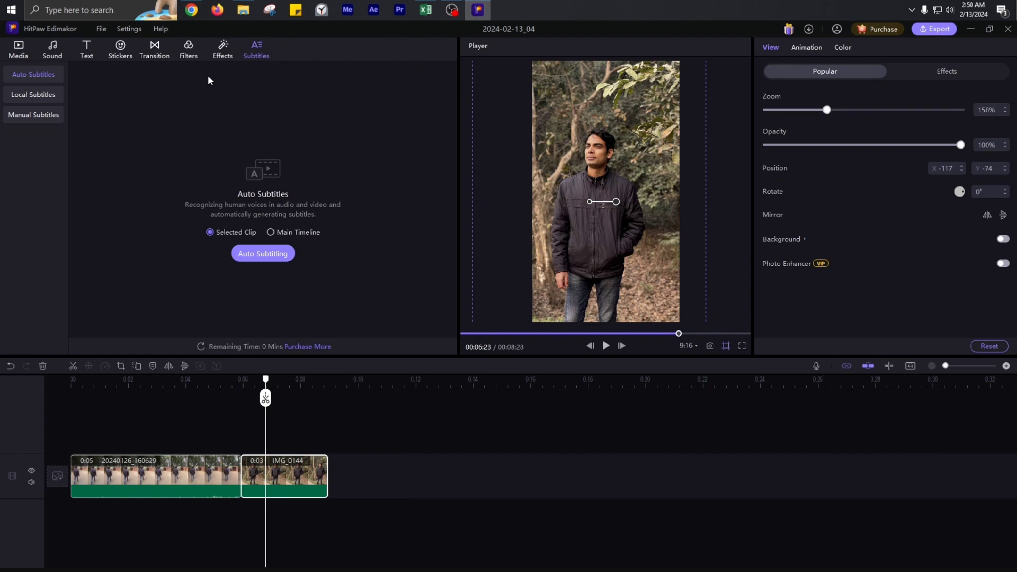
{"action": "left_click", "coordinate": [222, 51]}
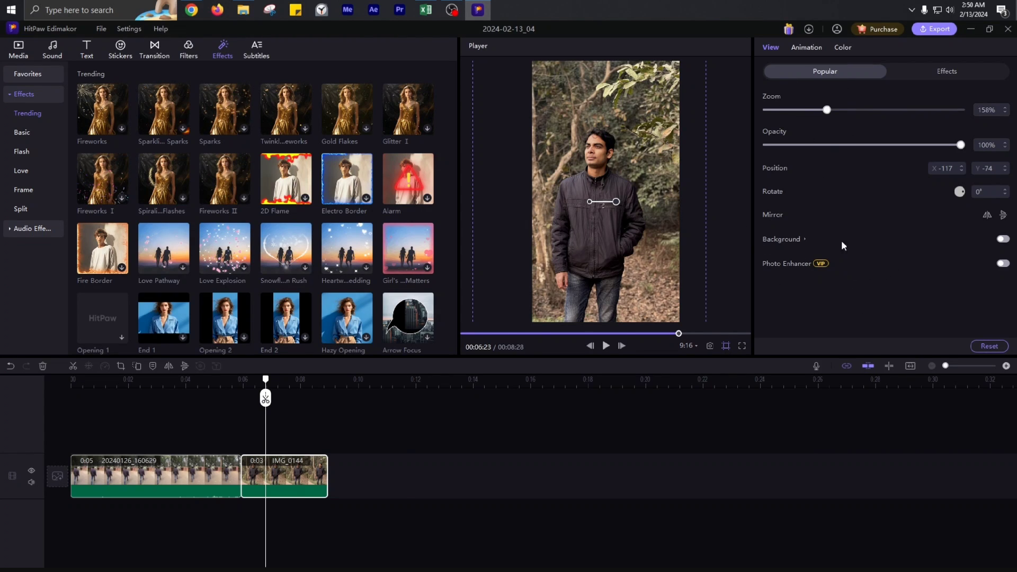
Look through the IMG_0144 clip's applied effects and its In, Out and Combo animation presets.
{"action": "left_click", "coordinate": [941, 70]}
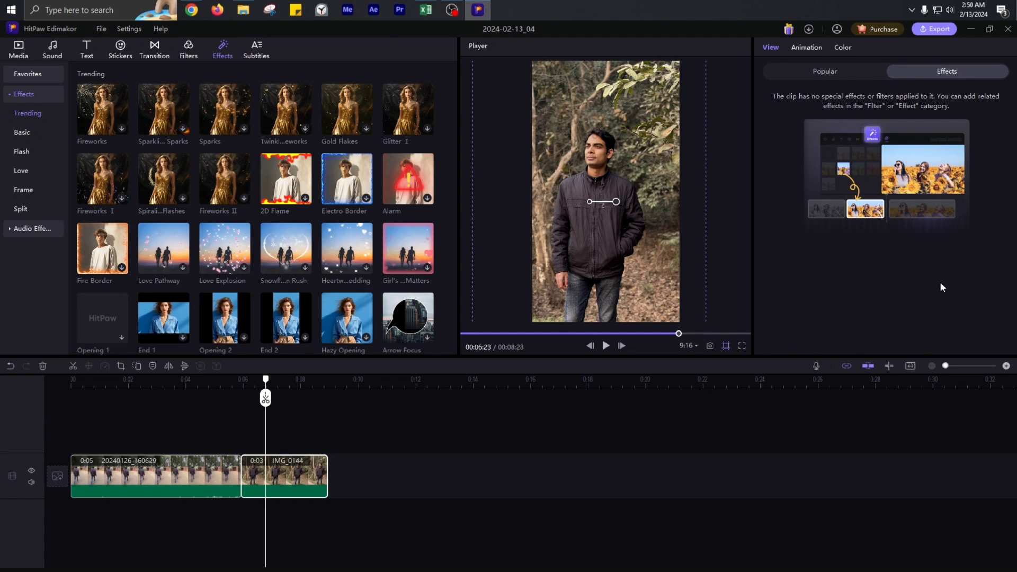
{"action": "left_click", "coordinate": [811, 49]}
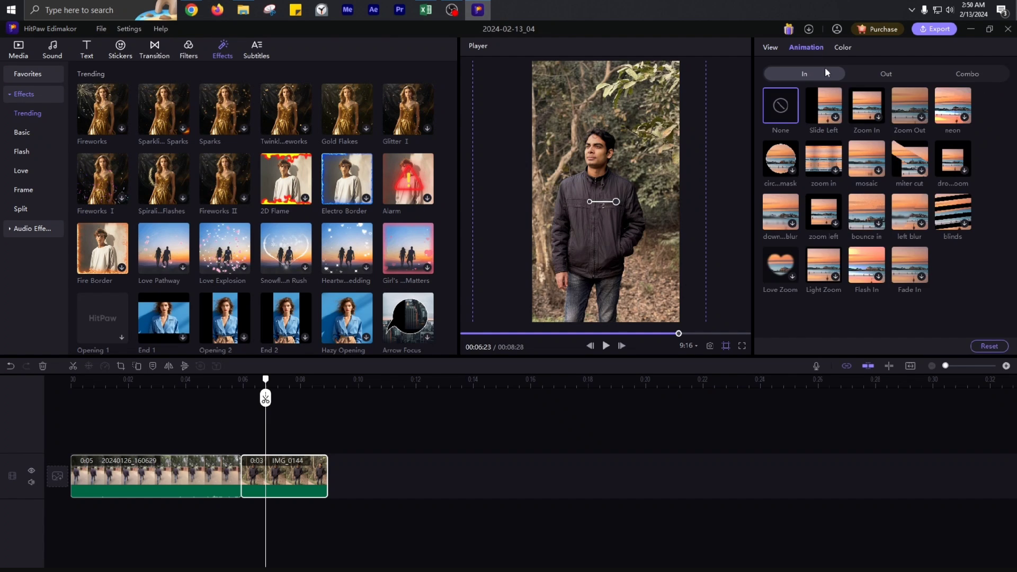
{"action": "left_click", "coordinate": [882, 73]}
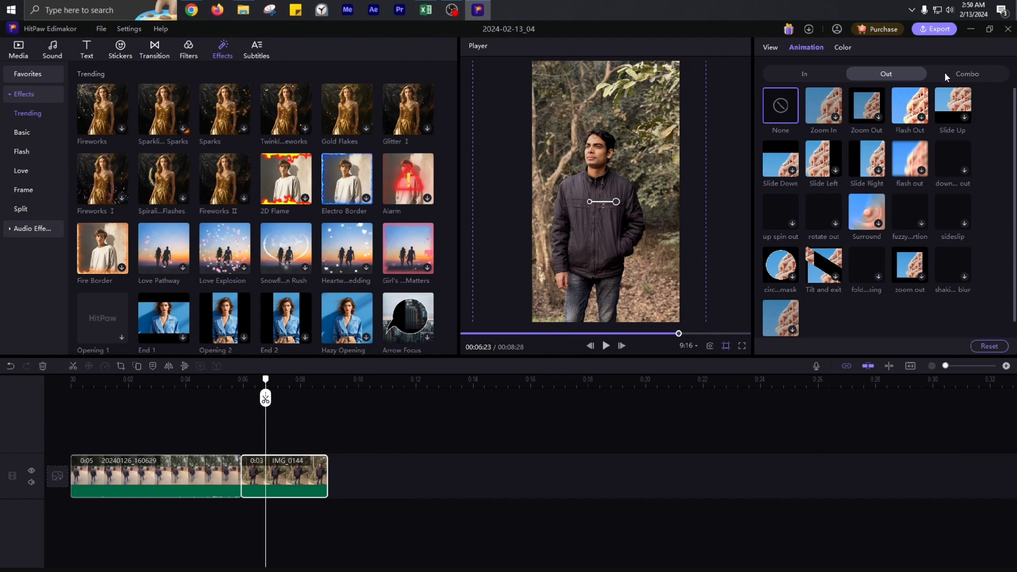
{"action": "left_click", "coordinate": [959, 74]}
Color-grade IMG_0144 with temperature -52%, tone 23%, saturation 11%, contrast 24% and brightness 4%.
{"action": "left_click", "coordinate": [836, 49]}
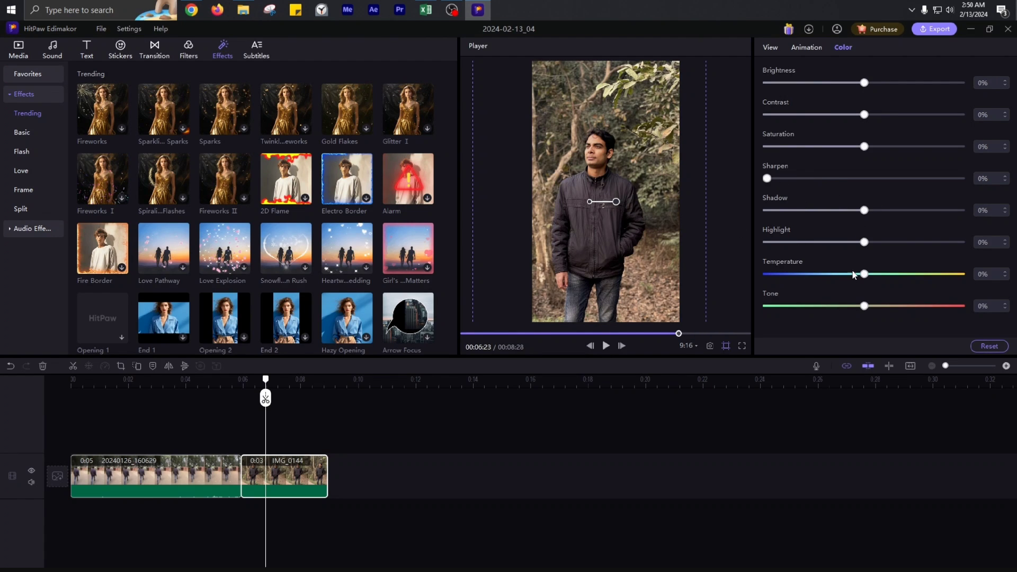
{"action": "left_click_drag", "start_coordinate": [866, 275], "coordinate": [822, 282]}
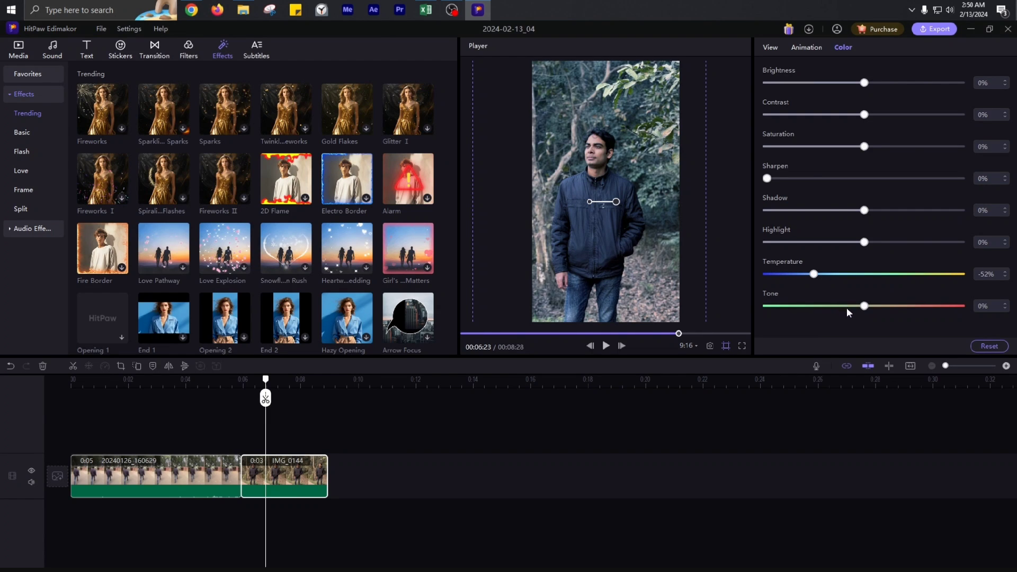
{"action": "left_click_drag", "start_coordinate": [864, 306], "coordinate": [886, 306]}
{"action": "left_click", "coordinate": [875, 146]}
{"action": "left_click", "coordinate": [878, 115]}
{"action": "left_click", "coordinate": [887, 115]}
{"action": "left_click", "coordinate": [868, 83]}
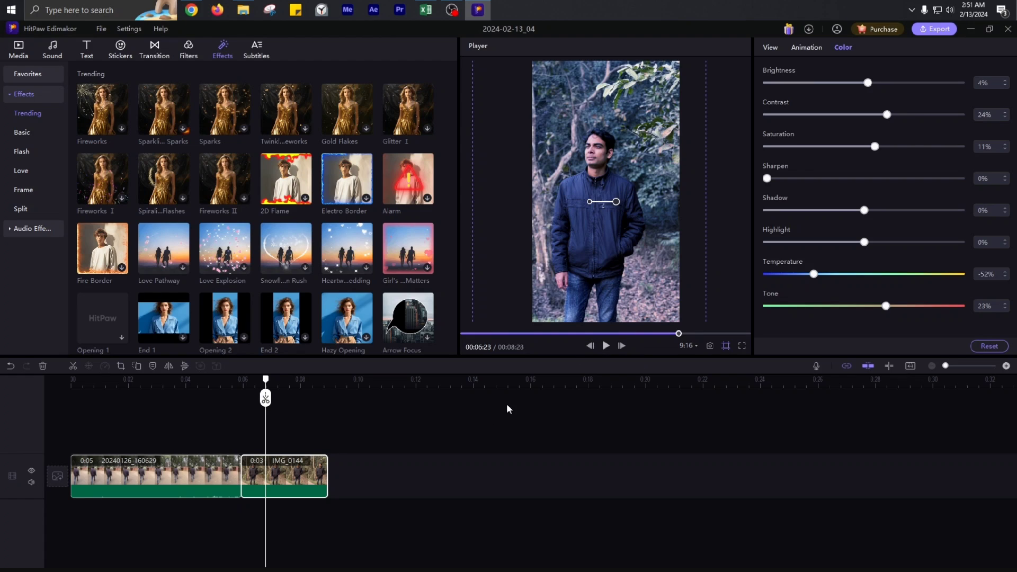
Shift and slightly tilt IMG_0144 in the frame, and apply the Slide Left entrance animation to it.
{"action": "mouse_move", "coordinate": [608, 225]}
{"action": "left_mouse_down"}
{"action": "mouse_move", "coordinate": [606, 240]}
{"action": "mouse_move", "coordinate": [622, 220]}
{"action": "mouse_move", "coordinate": [597, 230]}
{"action": "left_mouse_up"}
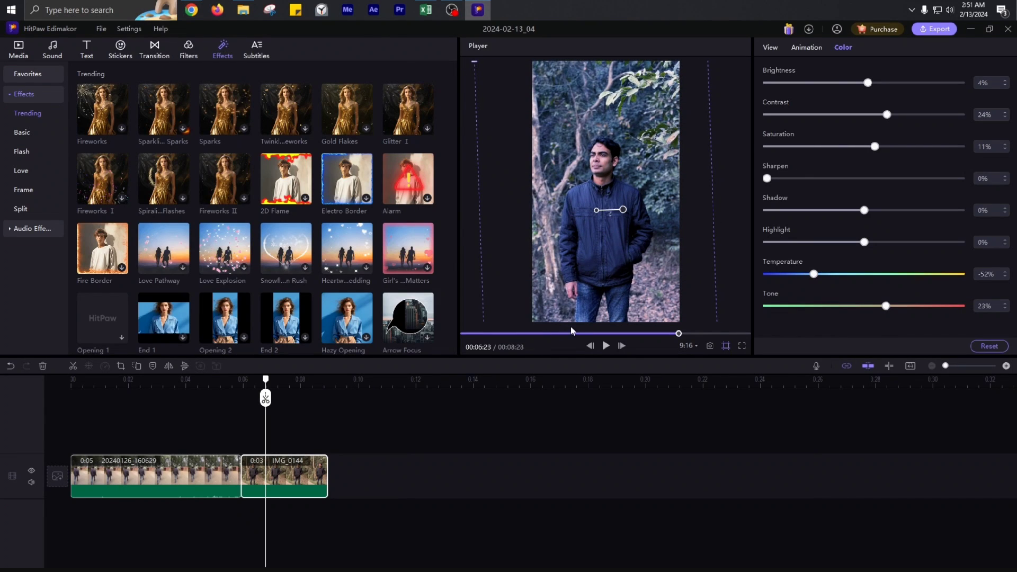
{"action": "left_click", "coordinate": [799, 48]}
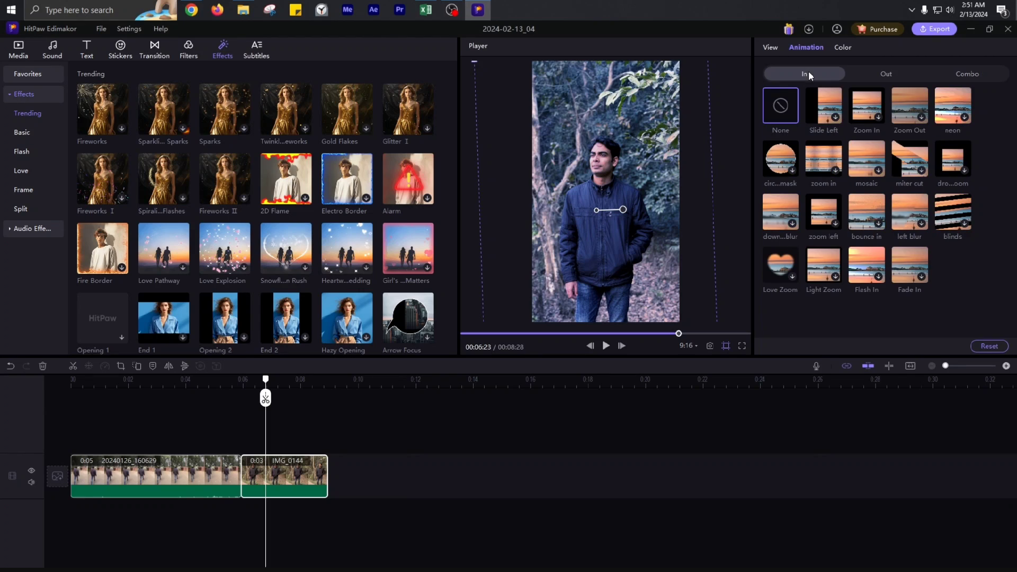
{"action": "left_click", "coordinate": [837, 121]}
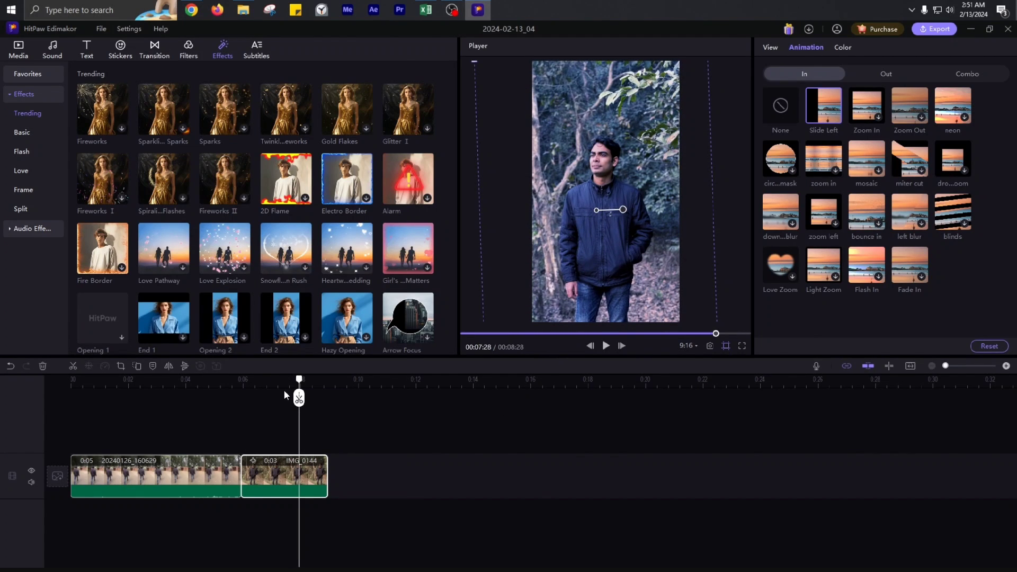
Move IMG_0144 to the track above, overlap it with the end of clip 20240126_160629, and play the overlap.
{"action": "scroll", "coordinate": [256, 390], "scroll_direction": "up", "scroll_amount": 2}
{"action": "scroll", "coordinate": [397, 390], "scroll_direction": "up", "scroll_amount": 1}
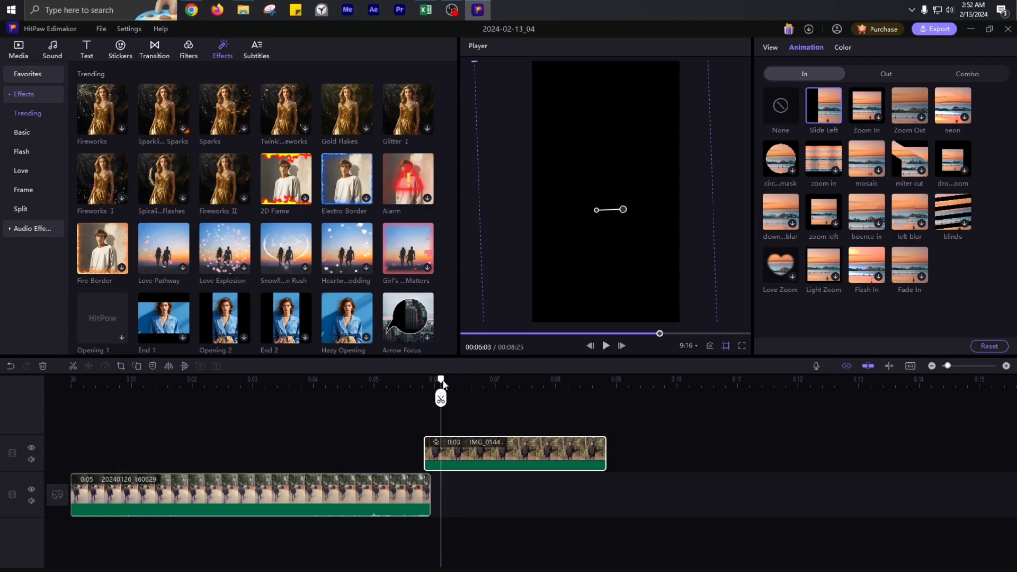
{"action": "left_click_drag", "start_coordinate": [443, 381], "coordinate": [427, 424]}
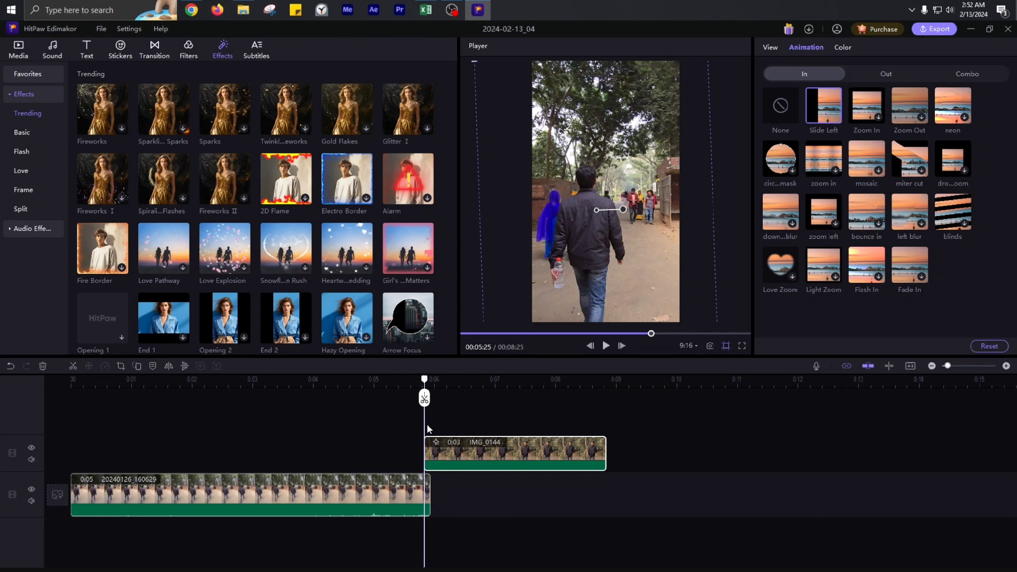
{"action": "left_click_drag", "start_coordinate": [497, 453], "coordinate": [427, 454]}
{"action": "scroll", "coordinate": [339, 389], "scroll_direction": "up", "scroll_amount": 2}
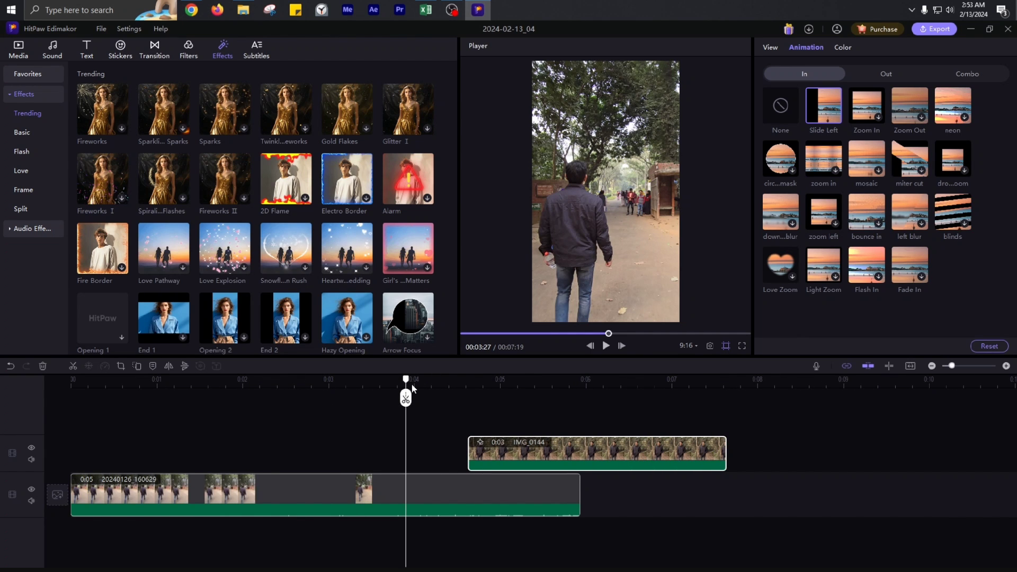
{"action": "key", "text": "space"}
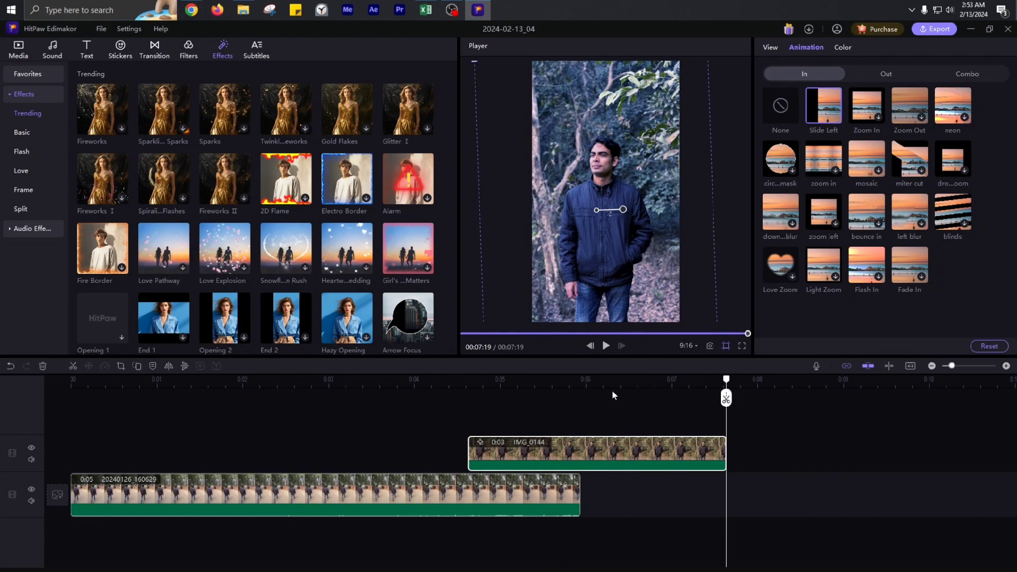
{"action": "scroll", "coordinate": [612, 390], "scroll_direction": "down", "scroll_amount": 2}
{"action": "left_click", "coordinate": [470, 382]}
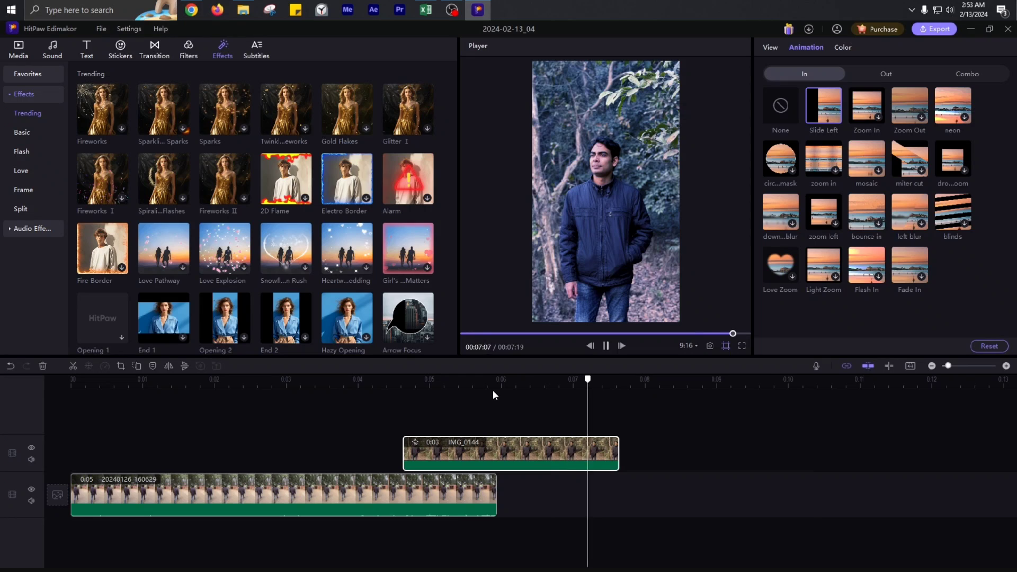
Color-grade 20240126_160629: brightness -3%, contrast 25%, saturation 11%, sharpen 2%, shadow -30%, highlight 21%, temperature -62%, tone 34%; play it back.
{"action": "left_click", "coordinate": [303, 381]}
{"action": "left_click", "coordinate": [347, 486]}
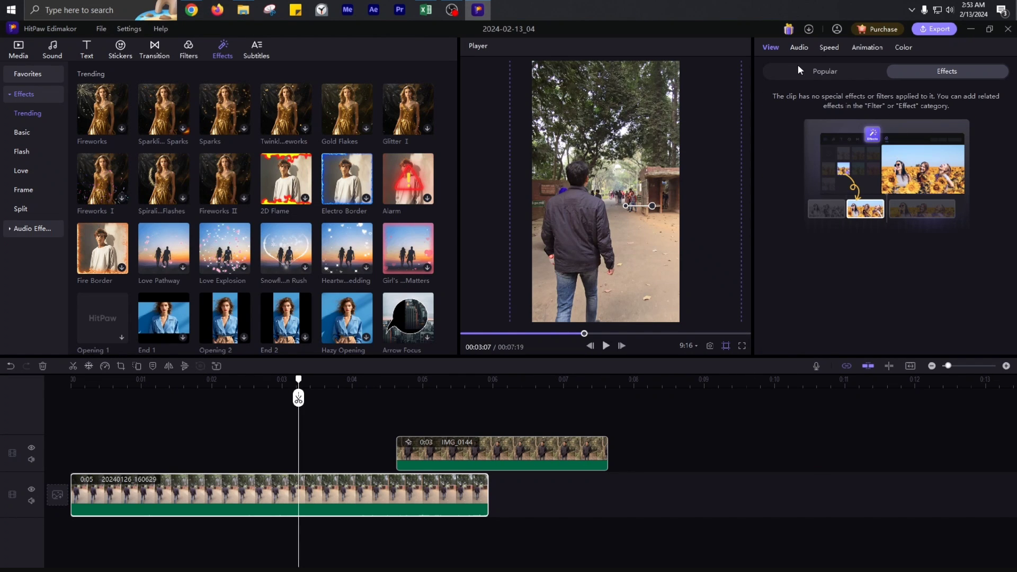
{"action": "left_click", "coordinate": [903, 48]}
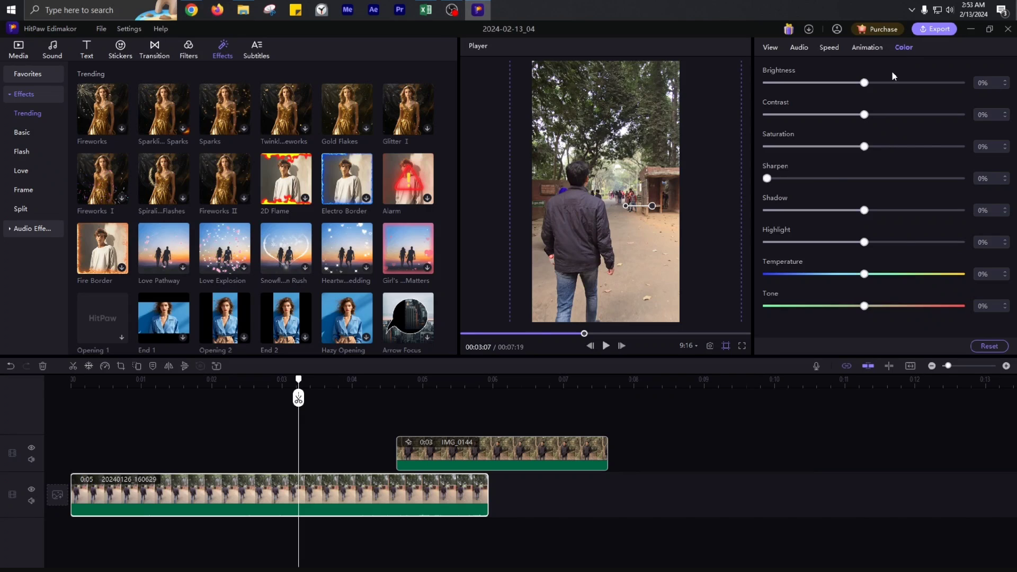
{"action": "left_click_drag", "start_coordinate": [829, 272], "coordinate": [804, 274]}
{"action": "left_click", "coordinate": [896, 306]}
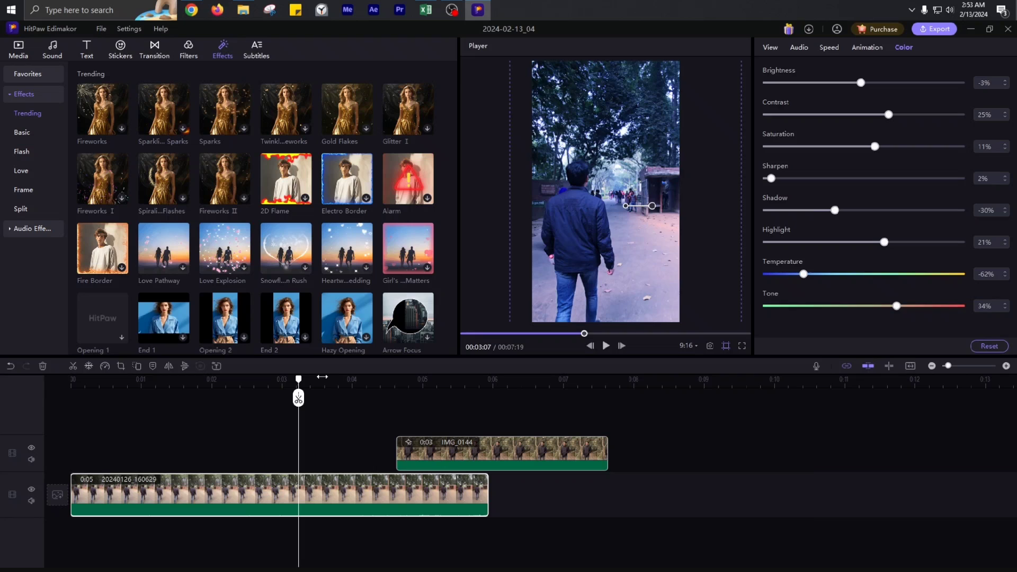
{"action": "key", "text": "space"}
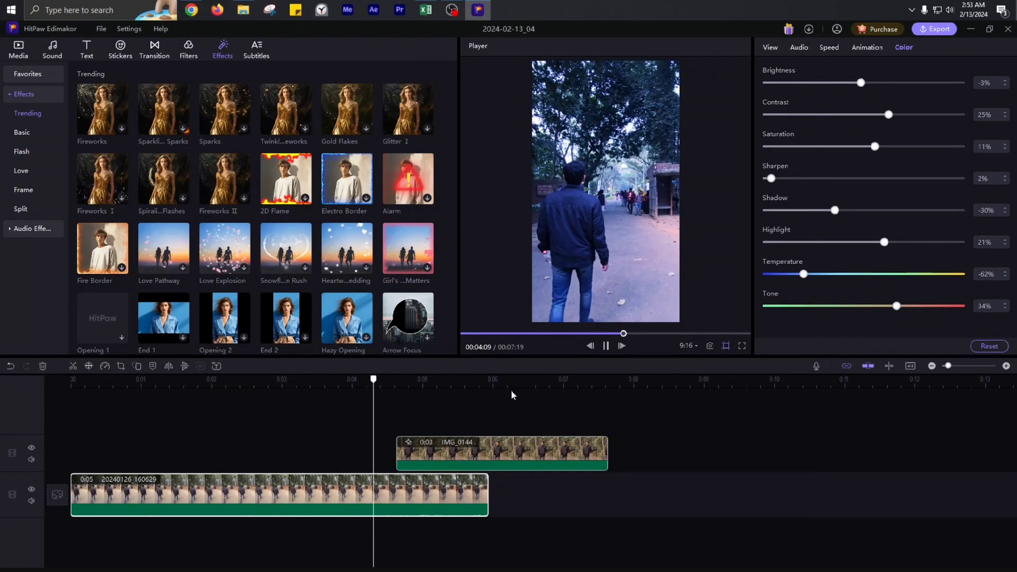
{"action": "key", "text": "End"}
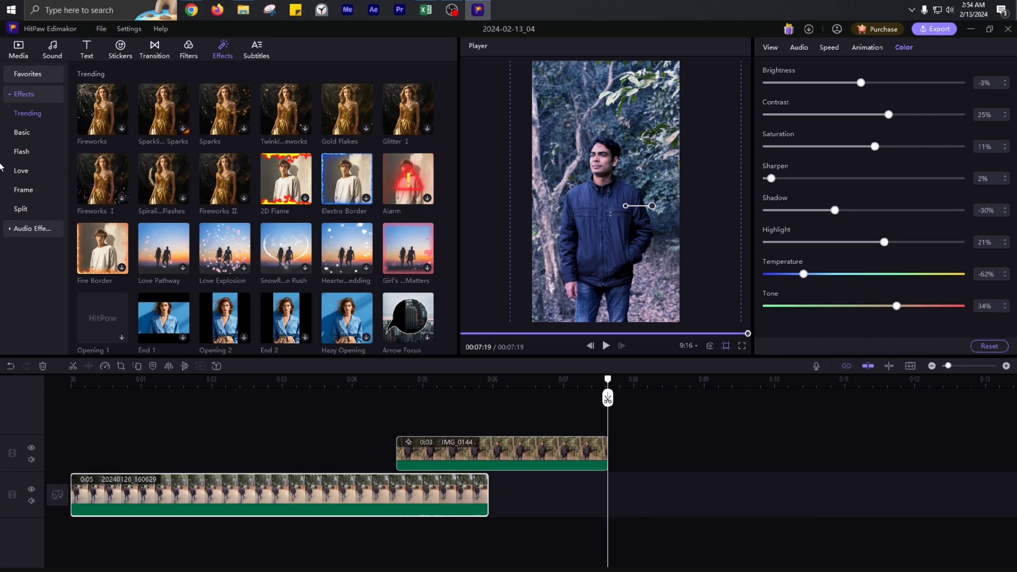
Add clip 20240127_142410 beneath the end of IMG_0144, and preview IMG_0144's Tilt and exit animation over it.
{"action": "left_click", "coordinate": [19, 49]}
{"action": "left_click_drag", "start_coordinate": [408, 172], "coordinate": [609, 455]}
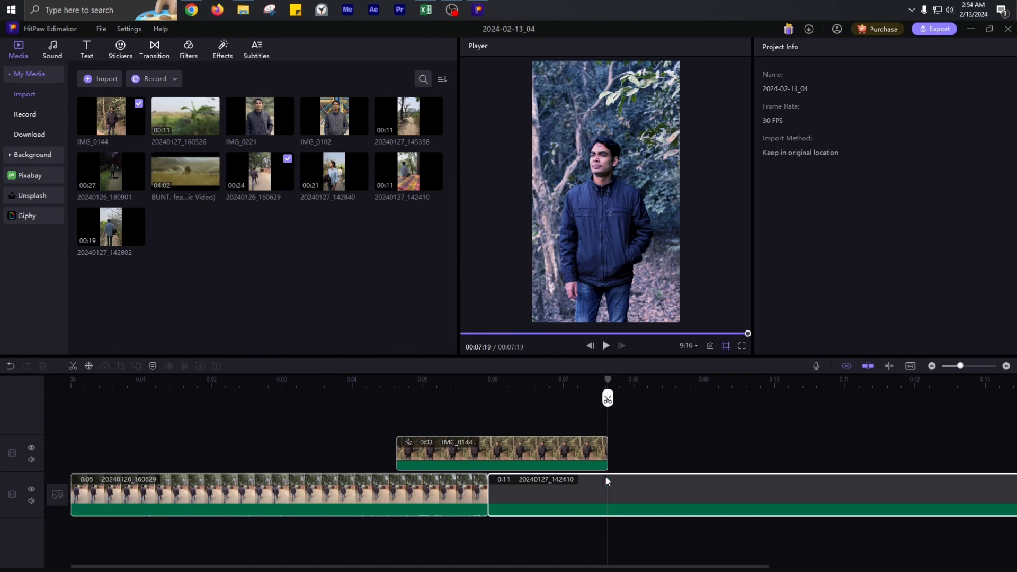
{"action": "key", "text": "space"}
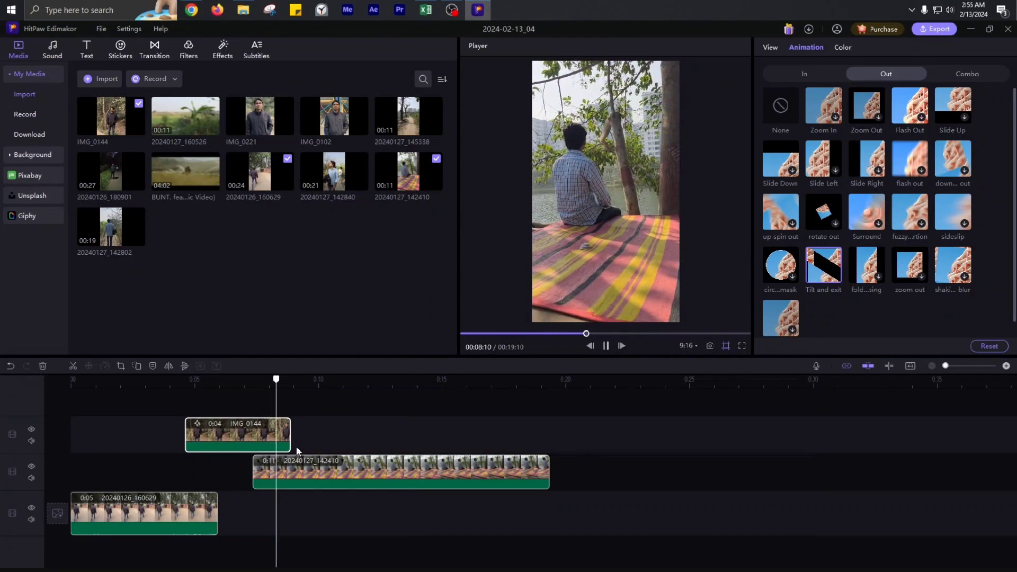
{"action": "key", "text": "space"}
{"action": "left_click", "coordinate": [253, 384]}
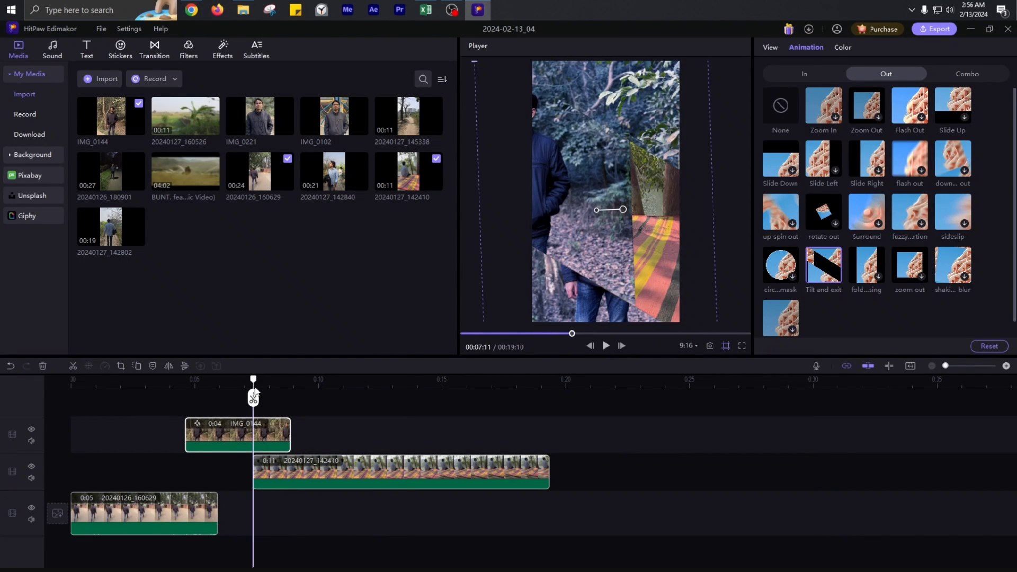
Color-grade 20240127_142410 with brightness 6%, contrast 19%, saturation 13%, highlight 18%, temperature -50% and tone 31%.
{"action": "left_click_drag", "start_coordinate": [253, 396], "coordinate": [316, 405]}
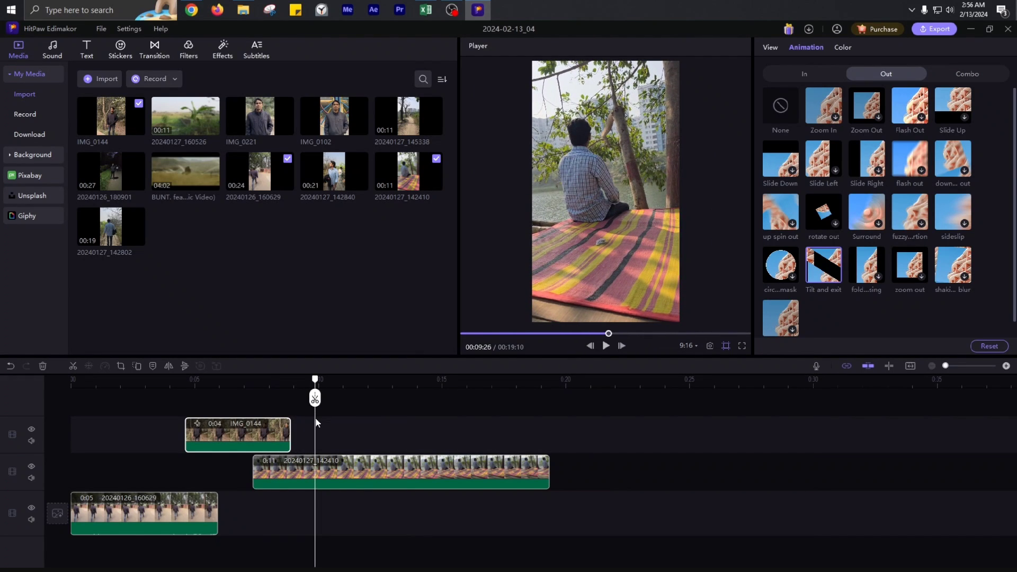
{"action": "left_click", "coordinate": [360, 465]}
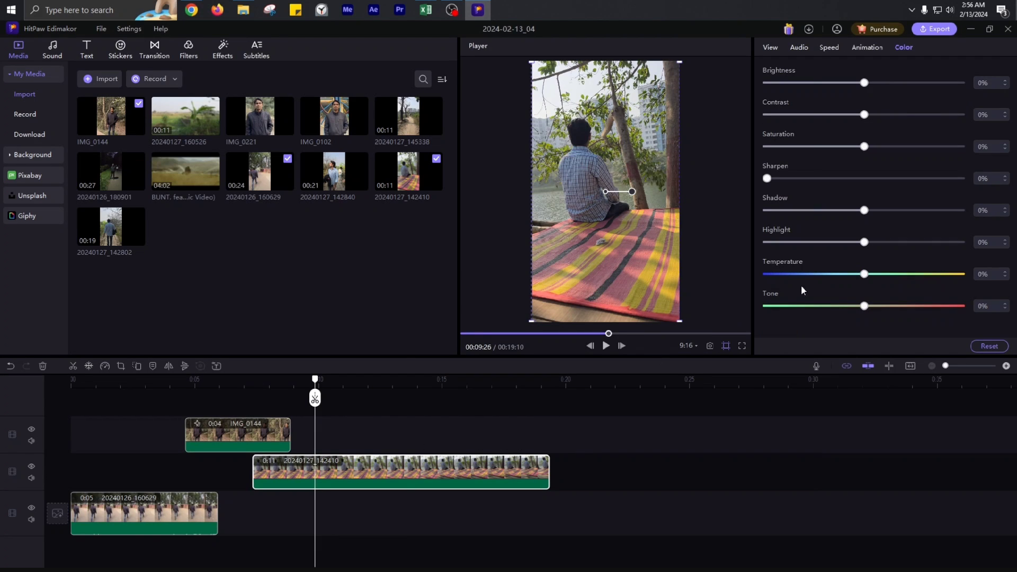
{"action": "left_click_drag", "start_coordinate": [864, 274], "coordinate": [829, 274]}
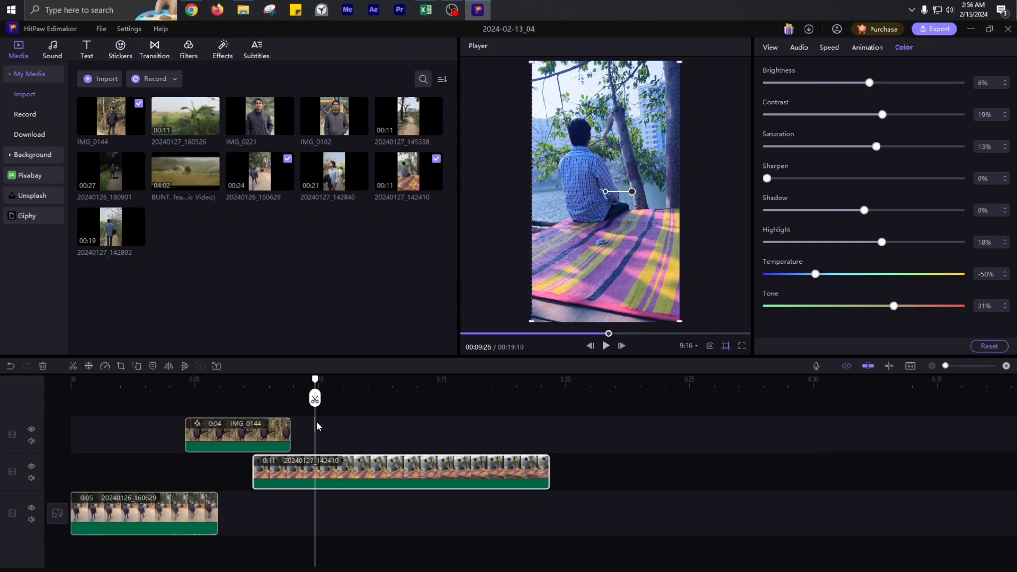
Look through the trending and basic effects and add the Electro Border effect above clip 20240127_142410.
{"action": "left_click", "coordinate": [220, 54]}
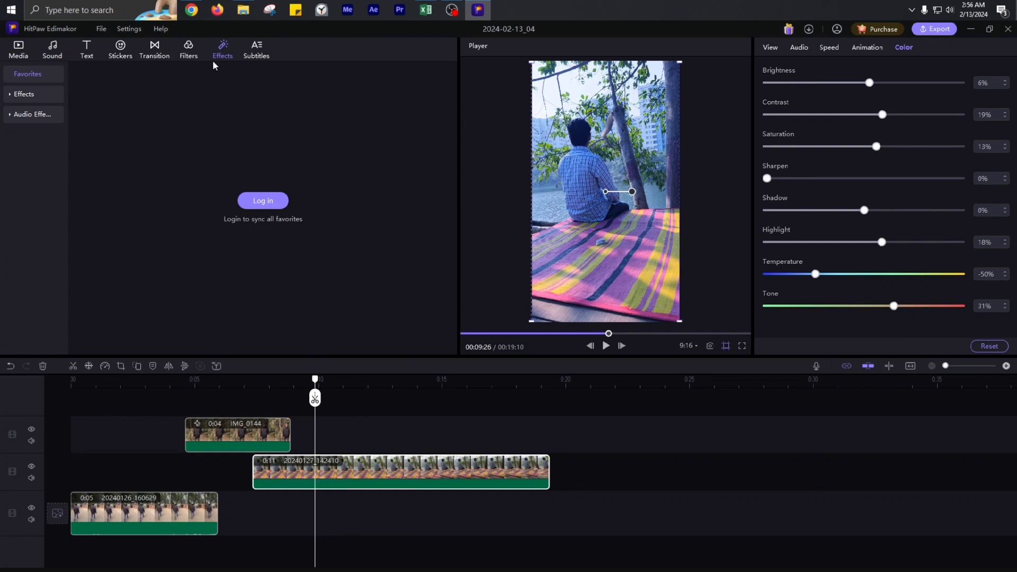
{"action": "left_click", "coordinate": [37, 98]}
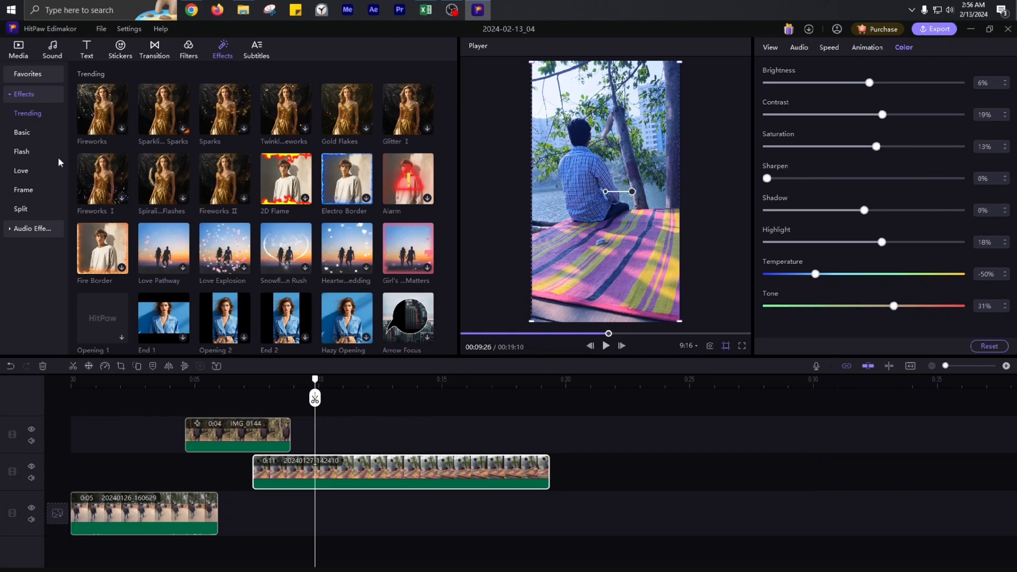
{"action": "scroll", "coordinate": [273, 245], "scroll_direction": "down", "scroll_amount": 2}
{"action": "scroll", "coordinate": [273, 245], "scroll_direction": "down", "scroll_amount": 10}
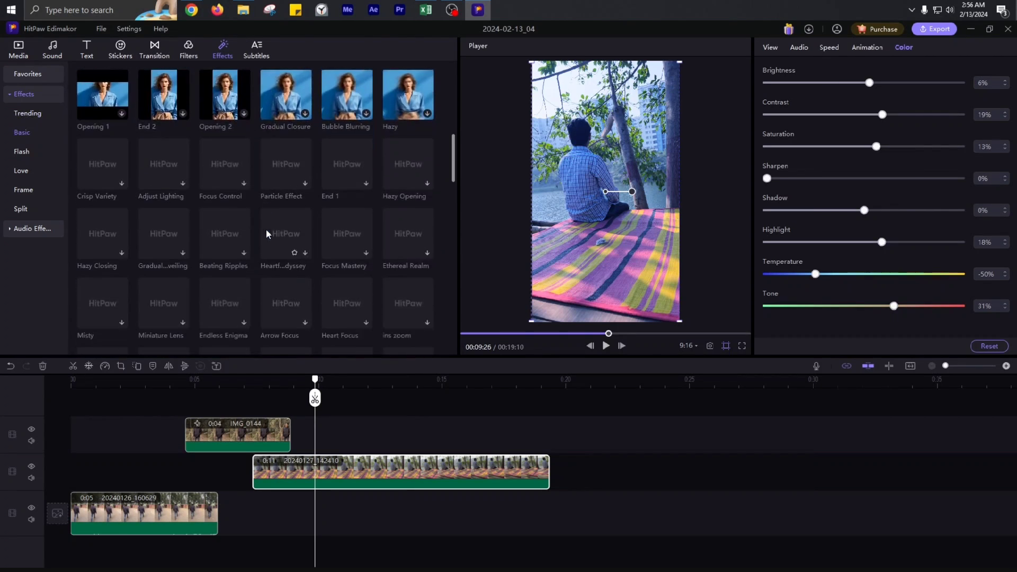
{"action": "scroll", "coordinate": [259, 227], "scroll_direction": "up", "scroll_amount": 10}
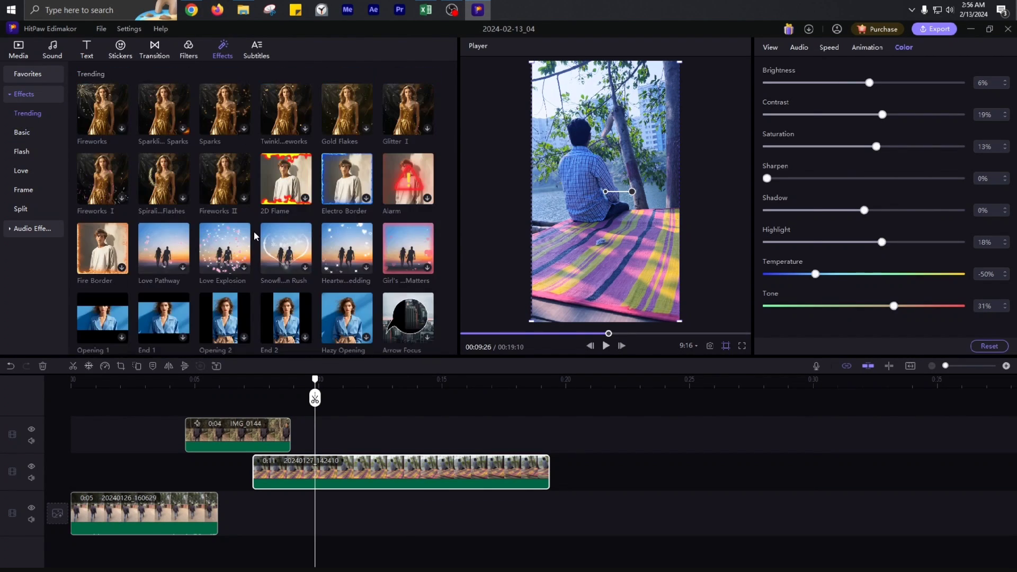
{"action": "left_click", "coordinate": [366, 199]}
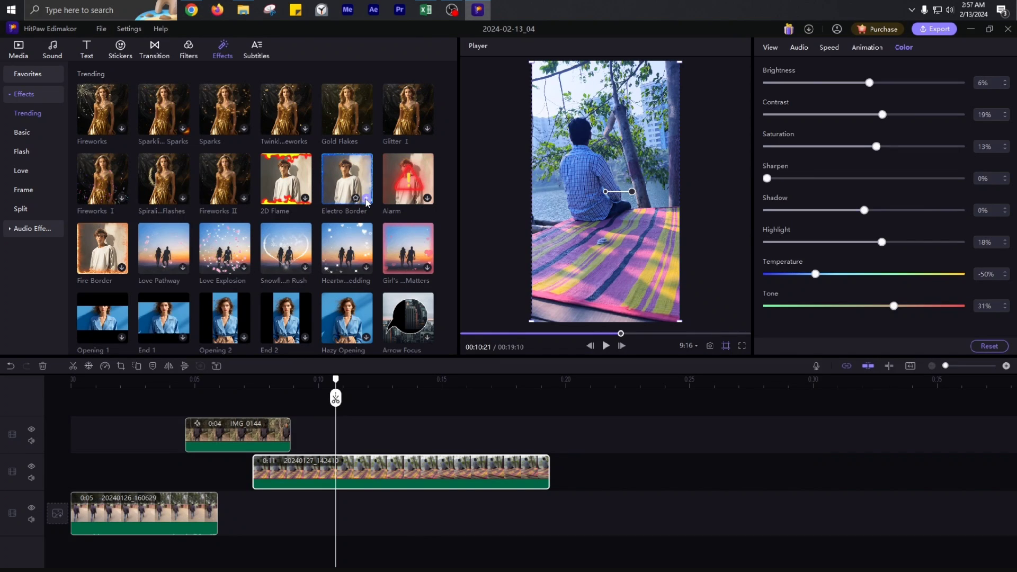
{"action": "left_click", "coordinate": [366, 198]}
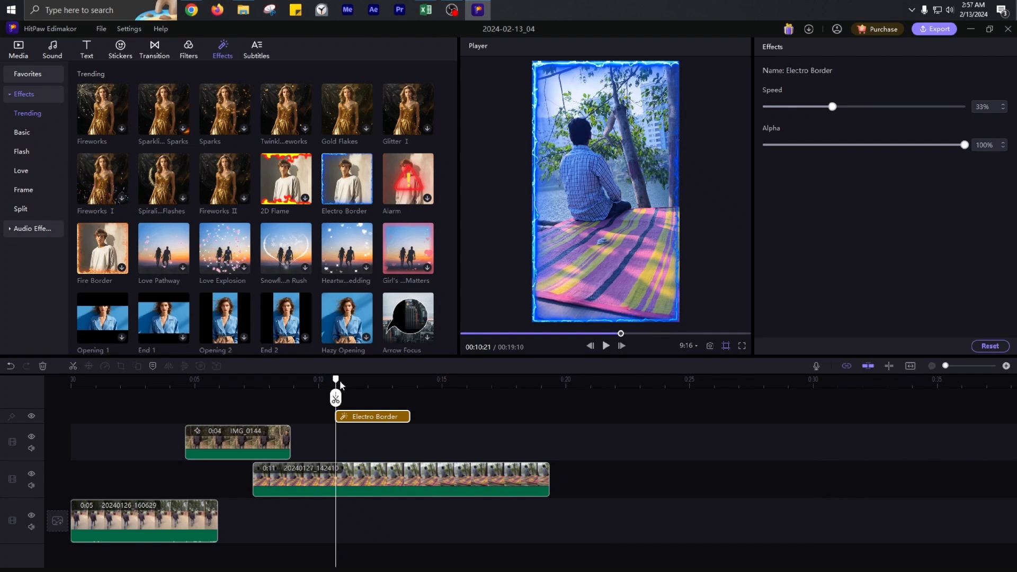
Shift the Electro Border effect slightly earlier and extend its end to about 15 seconds on the timeline.
{"action": "mouse_move", "coordinate": [336, 380]}
{"action": "left_mouse_down"}
{"action": "mouse_move", "coordinate": [379, 380]}
{"action": "mouse_move", "coordinate": [332, 391]}
{"action": "left_mouse_up"}
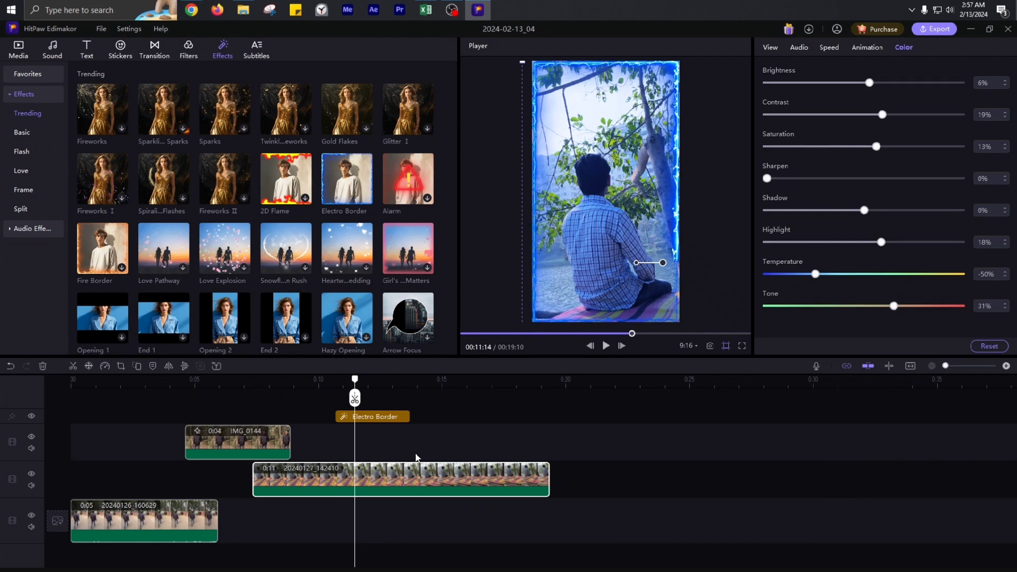
{"action": "left_click", "coordinate": [349, 418]}
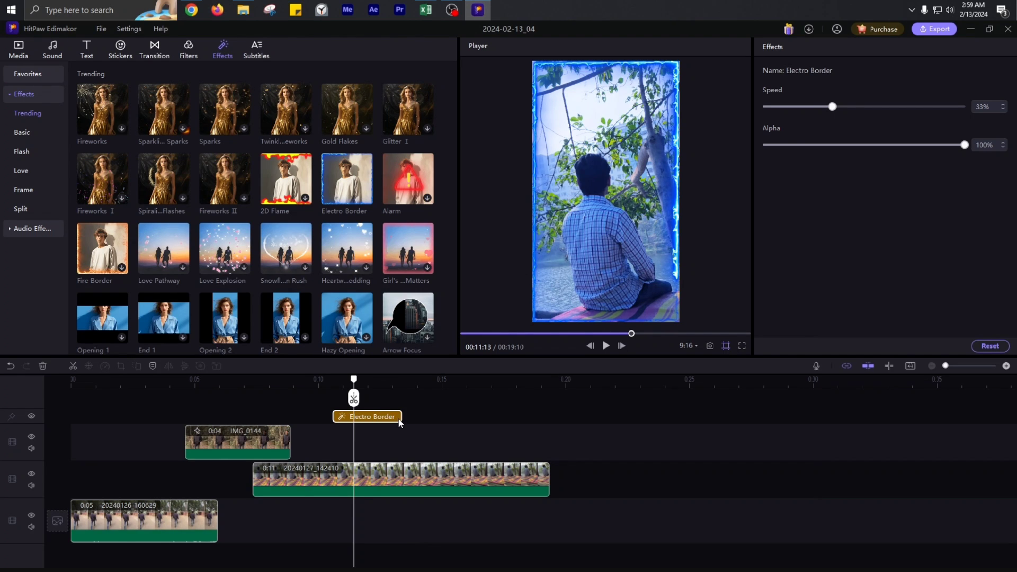
{"action": "left_click_drag", "start_coordinate": [400, 418], "coordinate": [440, 419]}
{"action": "mouse_move", "coordinate": [354, 396]}
{"action": "left_mouse_down"}
{"action": "mouse_move", "coordinate": [314, 394]}
{"action": "mouse_move", "coordinate": [358, 397]}
{"action": "left_mouse_up"}
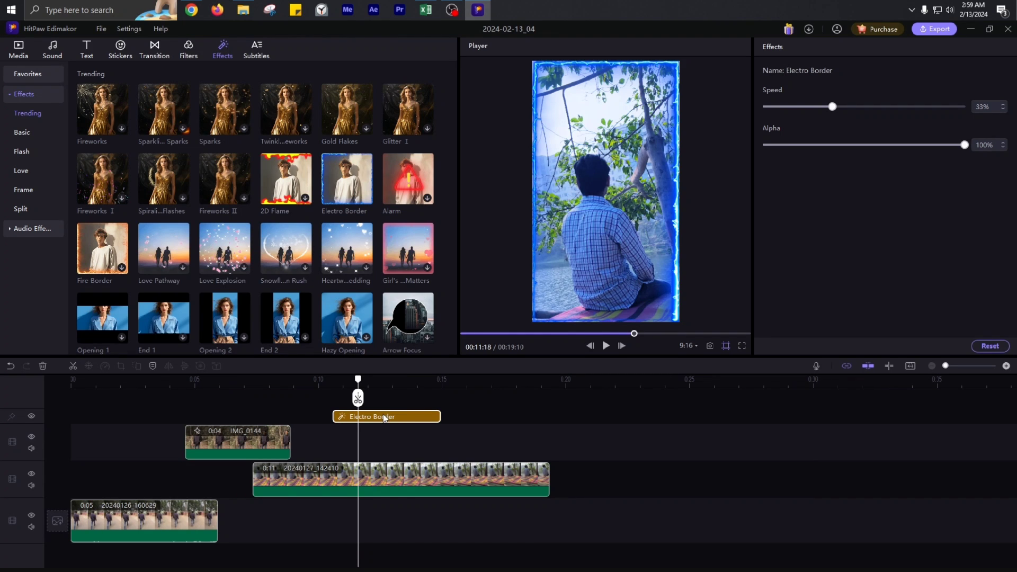
{"action": "left_click", "coordinate": [398, 399]}
{"action": "left_click", "coordinate": [418, 418]}
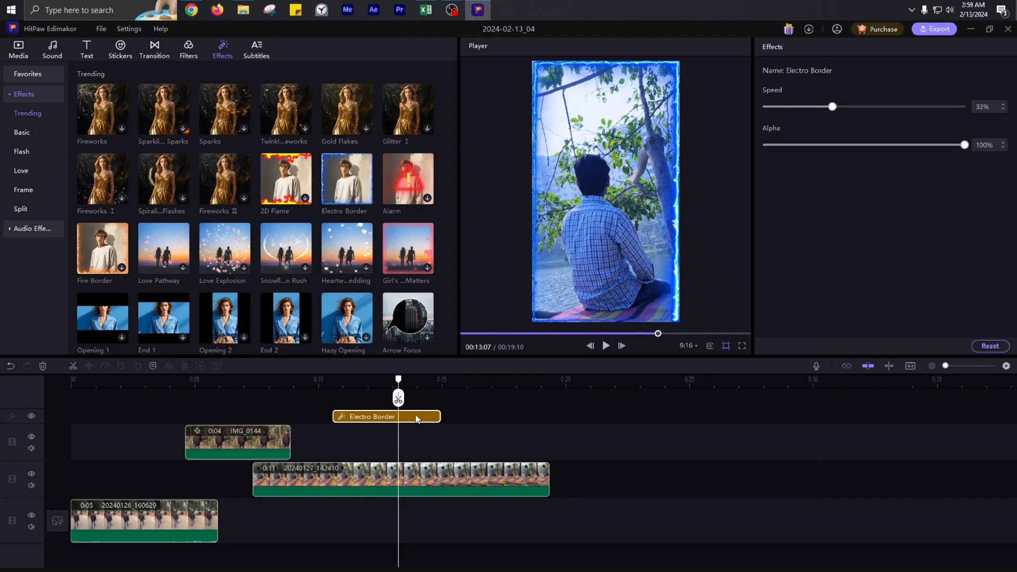
Set the Electro Border effect's speed to 31% and try lower alpha levels for it.
{"action": "left_click", "coordinate": [829, 111]}
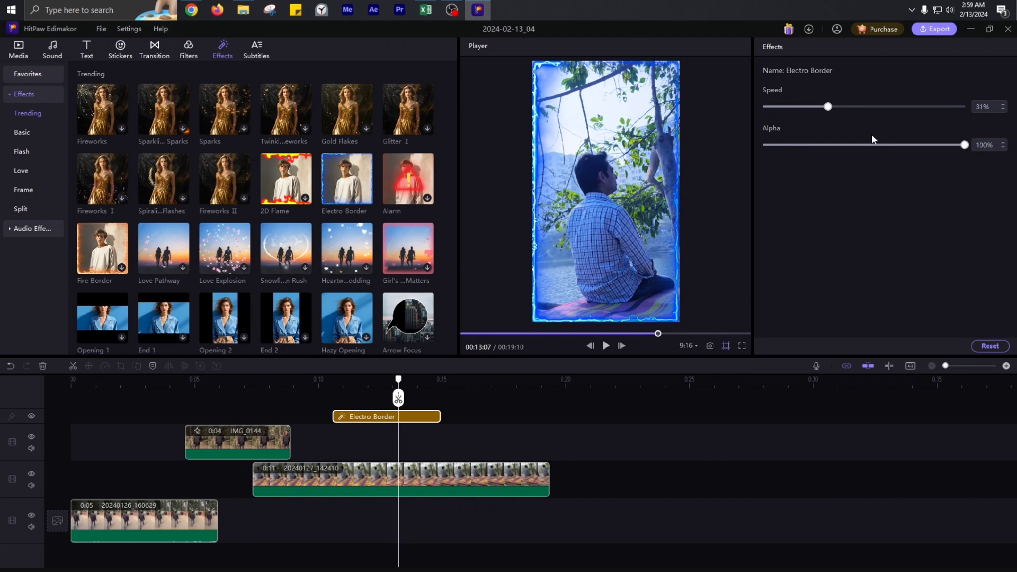
{"action": "left_click", "coordinate": [881, 144]}
{"action": "left_click", "coordinate": [838, 145]}
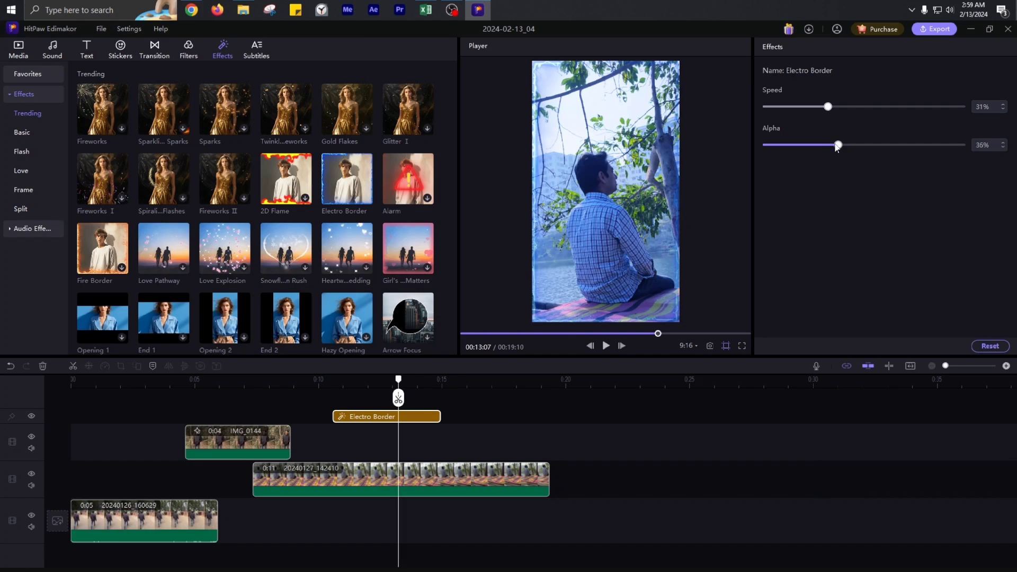
{"action": "left_click_drag", "start_coordinate": [837, 147], "coordinate": [847, 145]}
{"action": "left_click", "coordinate": [879, 148]}
{"action": "mouse_move", "coordinate": [879, 151]}
{"action": "left_mouse_down"}
{"action": "mouse_move", "coordinate": [819, 153]}
{"action": "mouse_move", "coordinate": [871, 155]}
{"action": "left_mouse_up"}
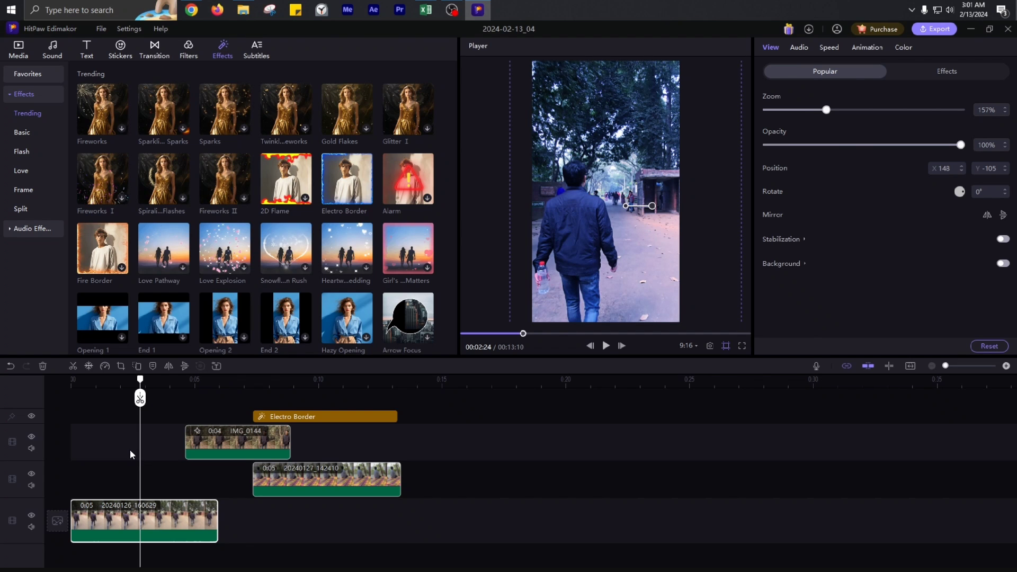
Check the stabilization options of 20240126_160629, and add clip 20240126_180901 to the timeline after 20240127_142410.
{"action": "left_click", "coordinate": [804, 240]}
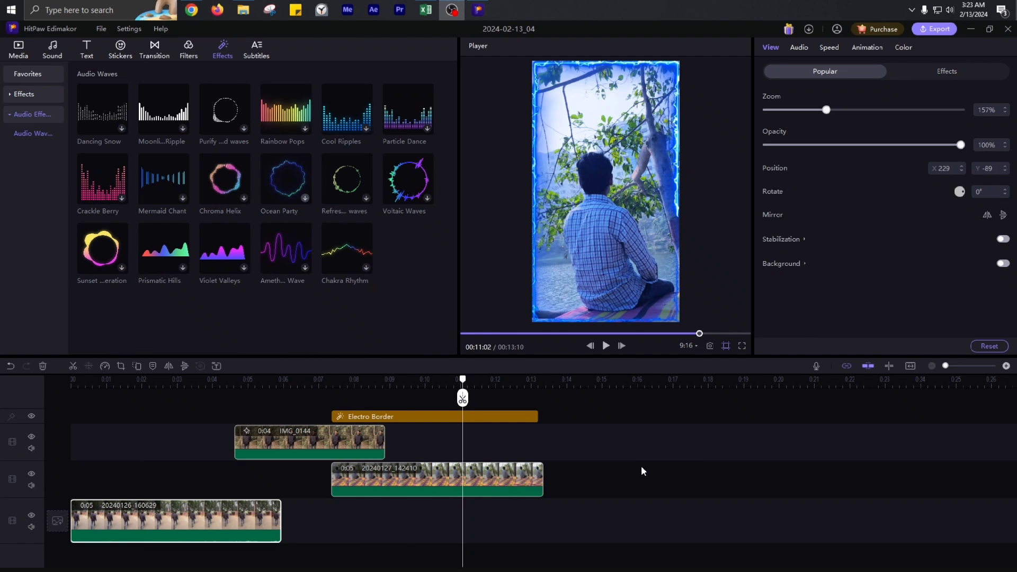
{"action": "left_click", "coordinate": [19, 50]}
{"action": "left_click_drag", "start_coordinate": [111, 171], "coordinate": [548, 470]}
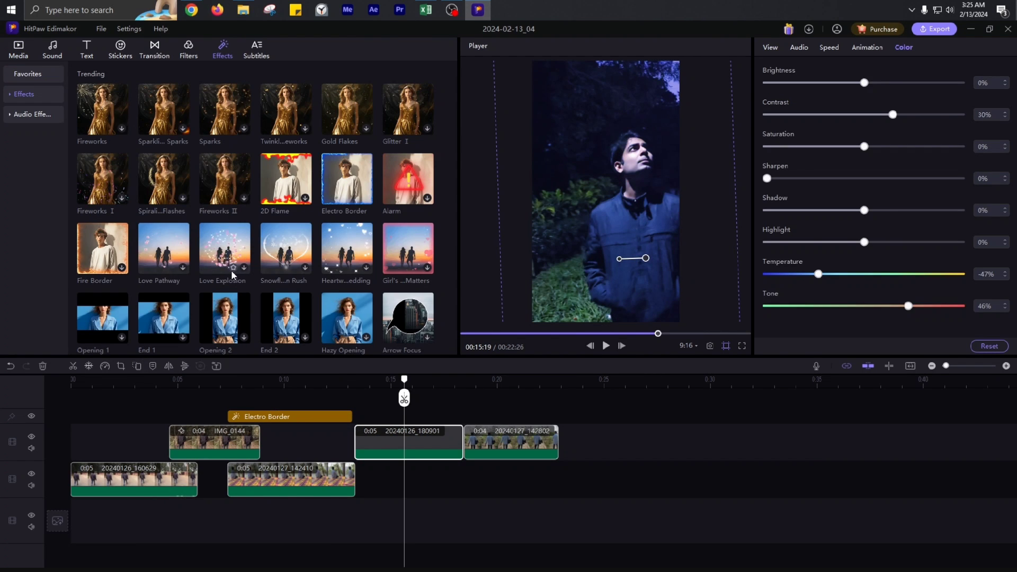
Find the Sparks effect in the Flash category and add it over clip 20240126_180901.
{"action": "scroll", "coordinate": [231, 269], "scroll_direction": "down", "scroll_amount": 1}
{"action": "scroll", "coordinate": [221, 247], "scroll_direction": "down", "scroll_amount": 10}
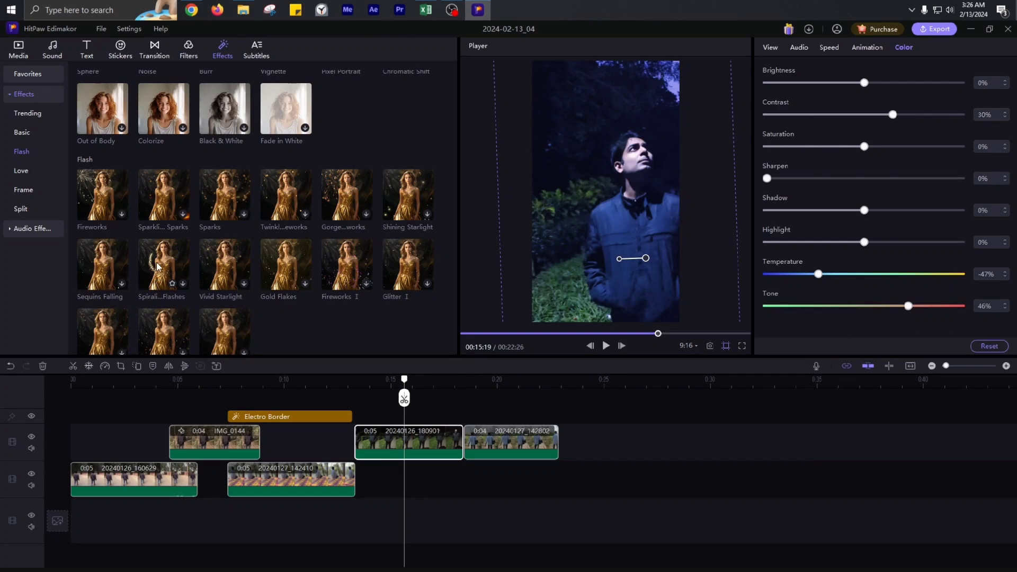
{"action": "left_click", "coordinate": [231, 200]}
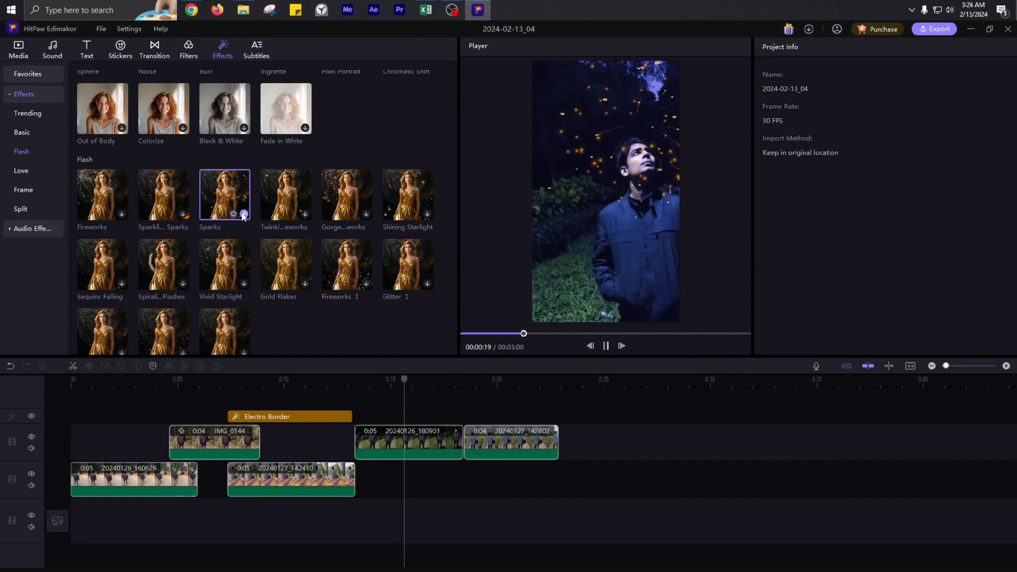
{"action": "left_click_drag", "start_coordinate": [404, 382], "coordinate": [361, 388]}
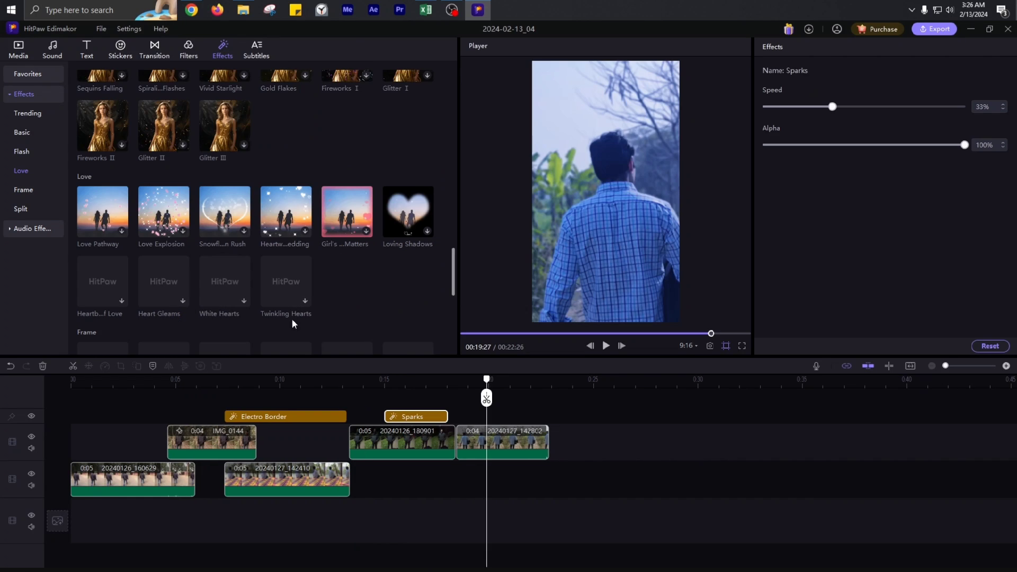
Browse the Love and Frame effects and the Audio Waves category in the effects library.
{"action": "scroll", "coordinate": [243, 303], "scroll_direction": "down", "scroll_amount": 5}
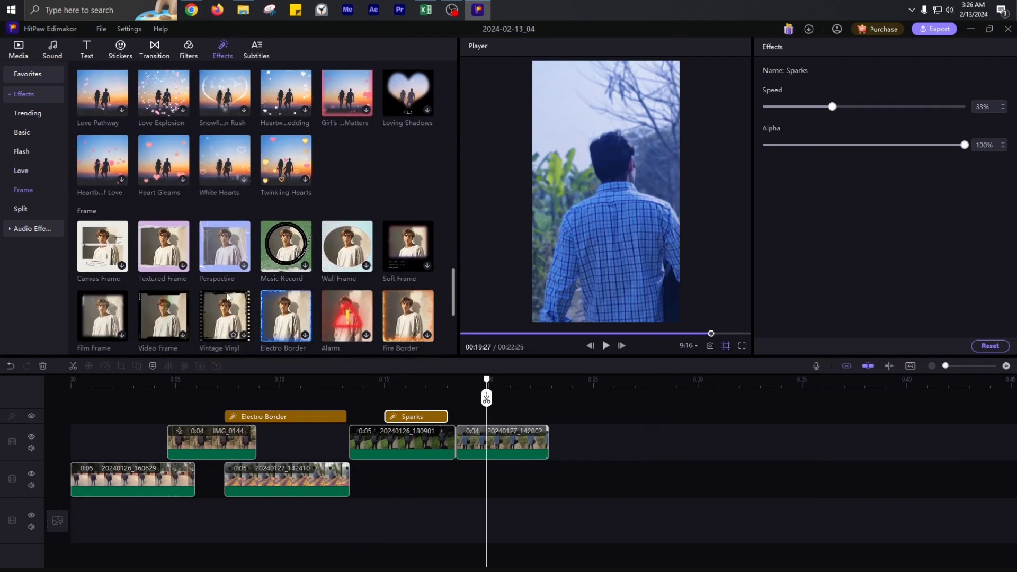
{"action": "left_click", "coordinate": [32, 228]}
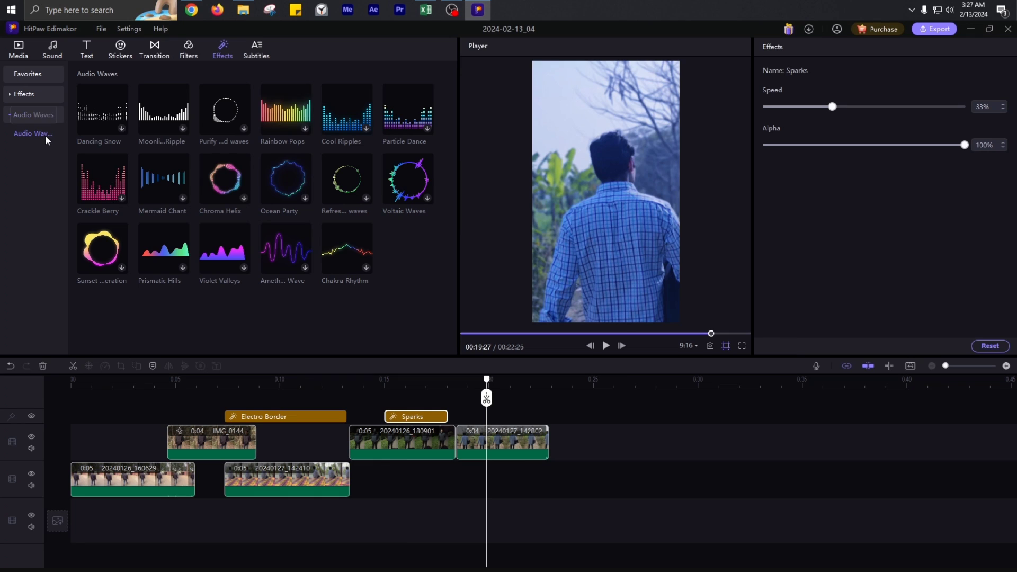
{"action": "mouse_move", "coordinate": [487, 380]}
{"action": "left_mouse_down"}
{"action": "mouse_move", "coordinate": [500, 379]}
{"action": "mouse_move", "coordinate": [477, 380]}
{"action": "left_mouse_up"}
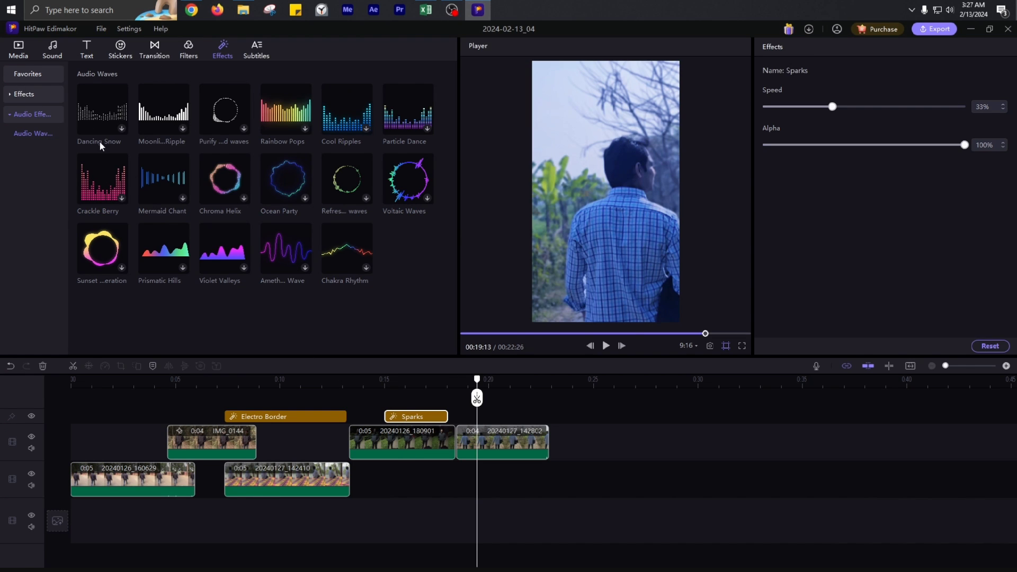
Browse the Beat music and the Nature and Normal sound effects, and add Modern Beat to two audio tracks from the timeline's start.
{"action": "left_click", "coordinate": [59, 52]}
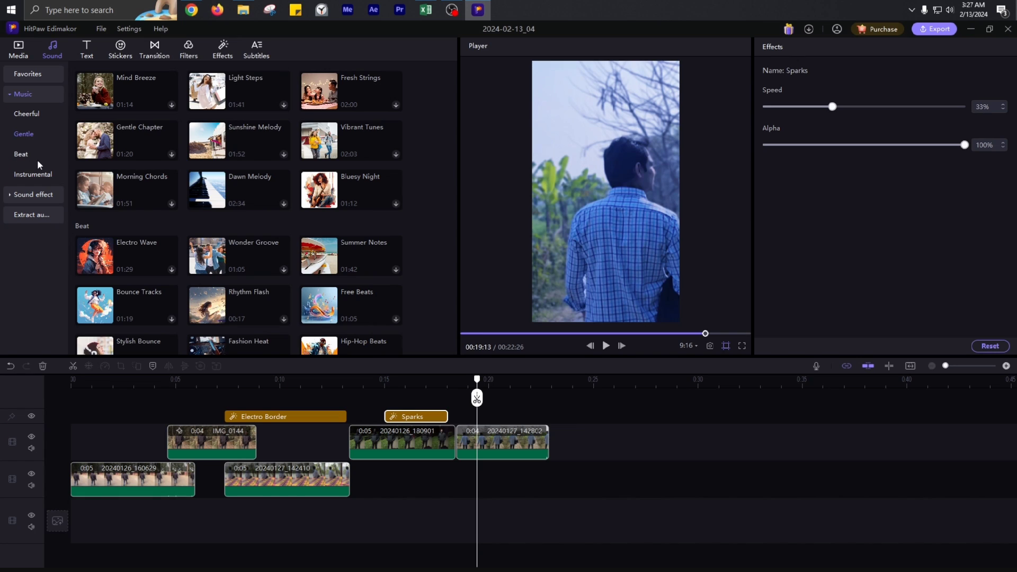
{"action": "left_click", "coordinate": [21, 154]}
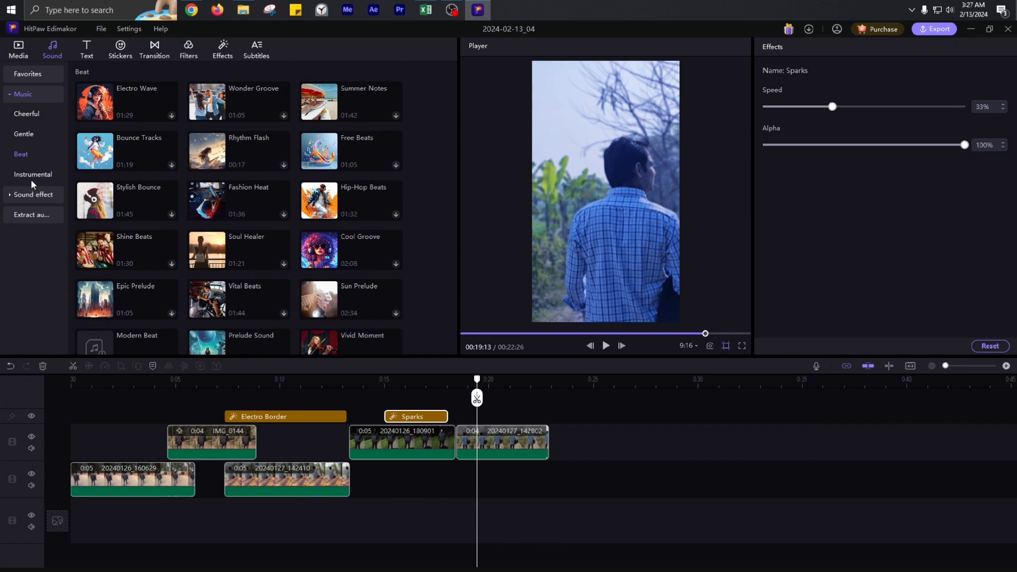
{"action": "left_click", "coordinate": [29, 195]}
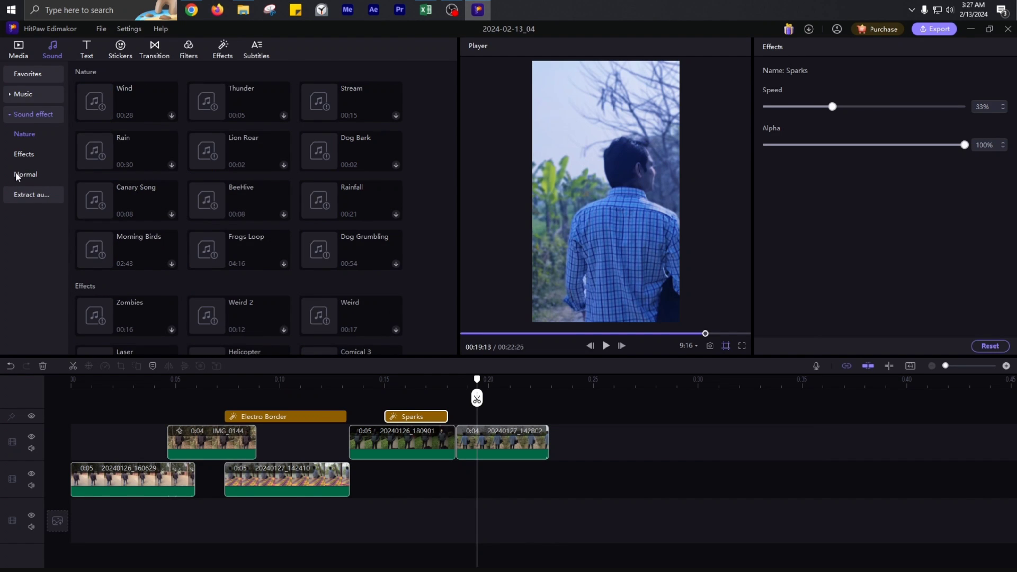
{"action": "left_click", "coordinate": [24, 154]}
{"action": "left_click", "coordinate": [27, 134]}
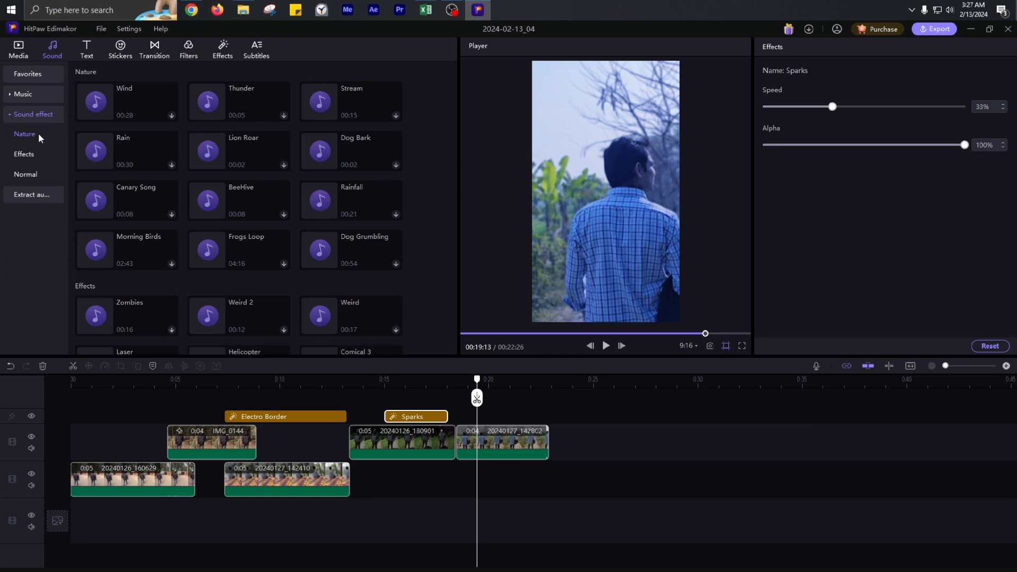
{"action": "left_click", "coordinate": [37, 173]}
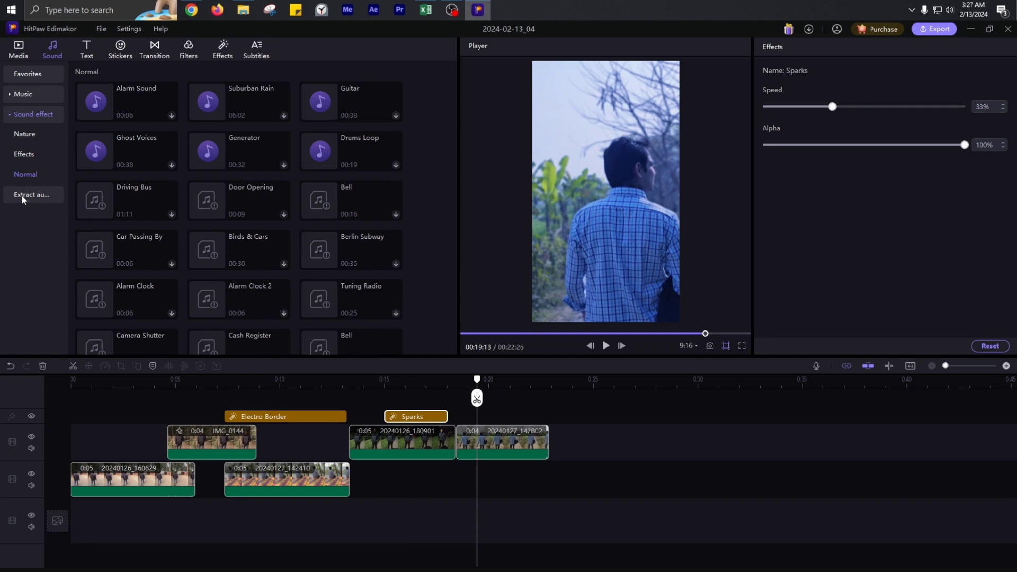
{"action": "left_click", "coordinate": [27, 139]}
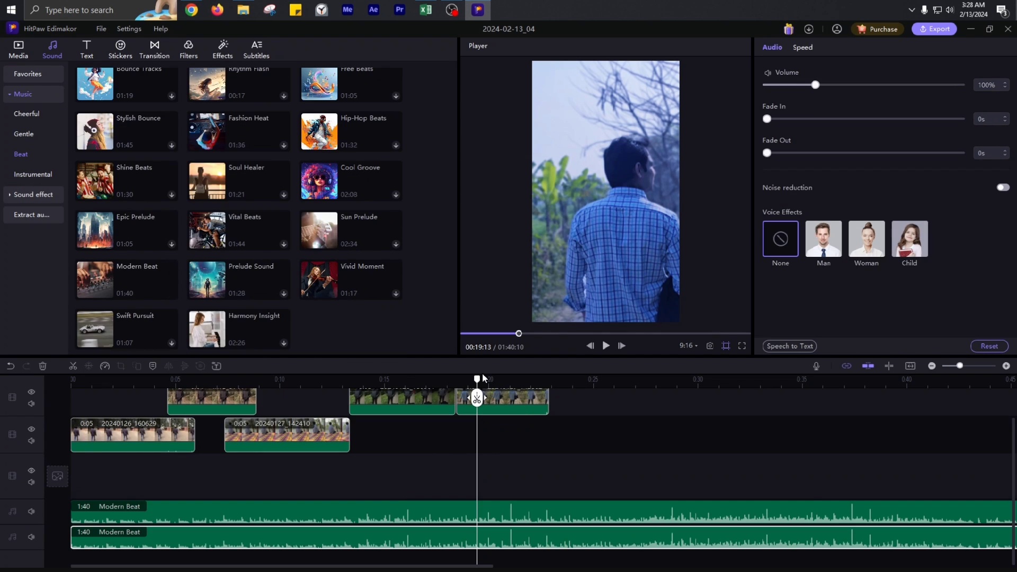
Split both Modern Beat tracks at 00:22:24, at the end of the last clip, and delete the remainder.
{"action": "left_click_drag", "start_coordinate": [477, 397], "coordinate": [547, 397]}
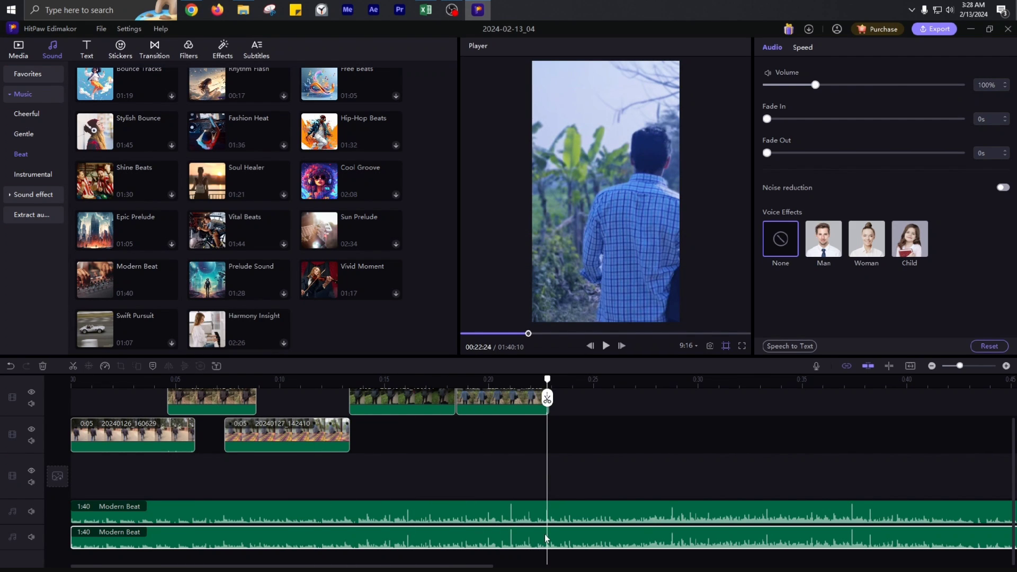
{"action": "left_click", "coordinate": [547, 398]}
{"action": "key", "text": "Delete"}
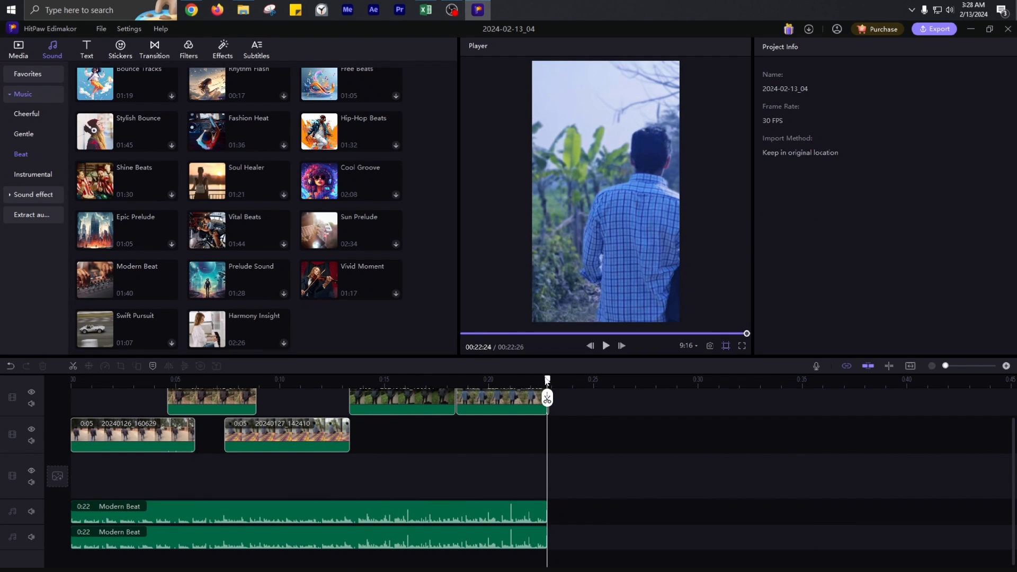
{"action": "left_click_drag", "start_coordinate": [548, 397], "coordinate": [492, 397]}
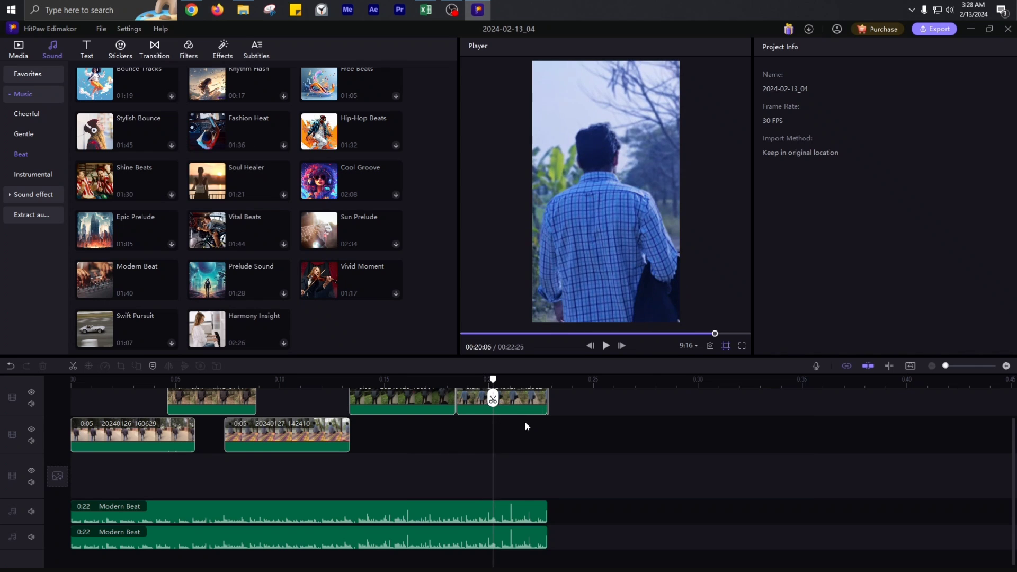
{"action": "scroll", "coordinate": [524, 421], "scroll_direction": "up", "scroll_amount": 2}
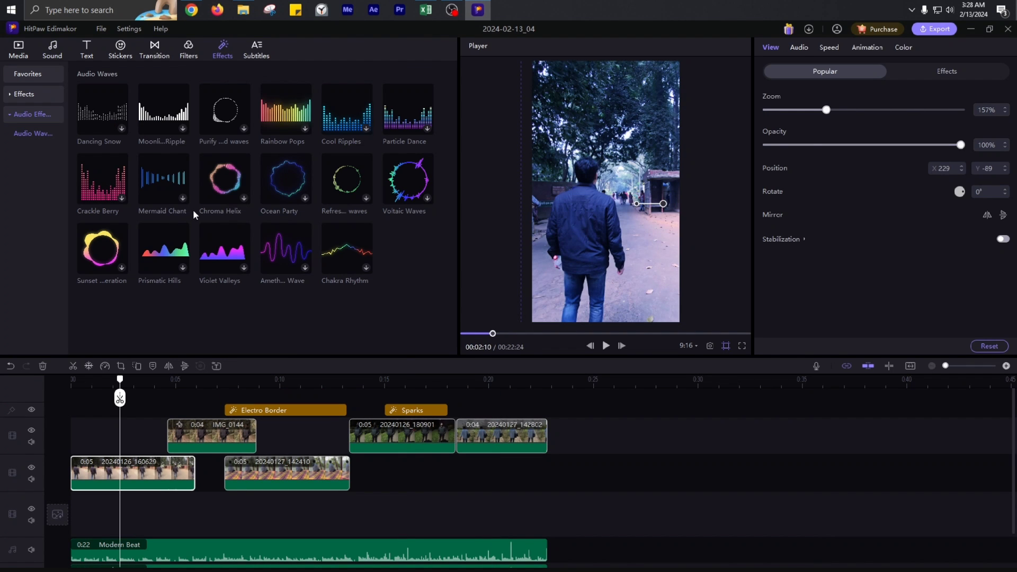
Preview the Mermaid Chant, Ocean Party and Particle Dance audio waves, and add Particle Dance across the full length of the video.
{"action": "left_click", "coordinate": [186, 198]}
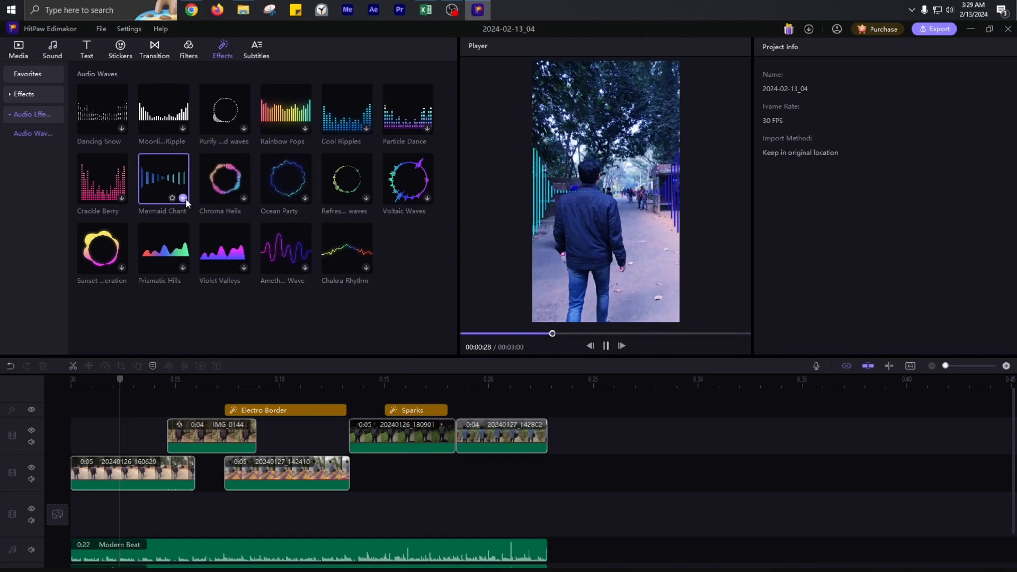
{"action": "left_click", "coordinate": [184, 200]}
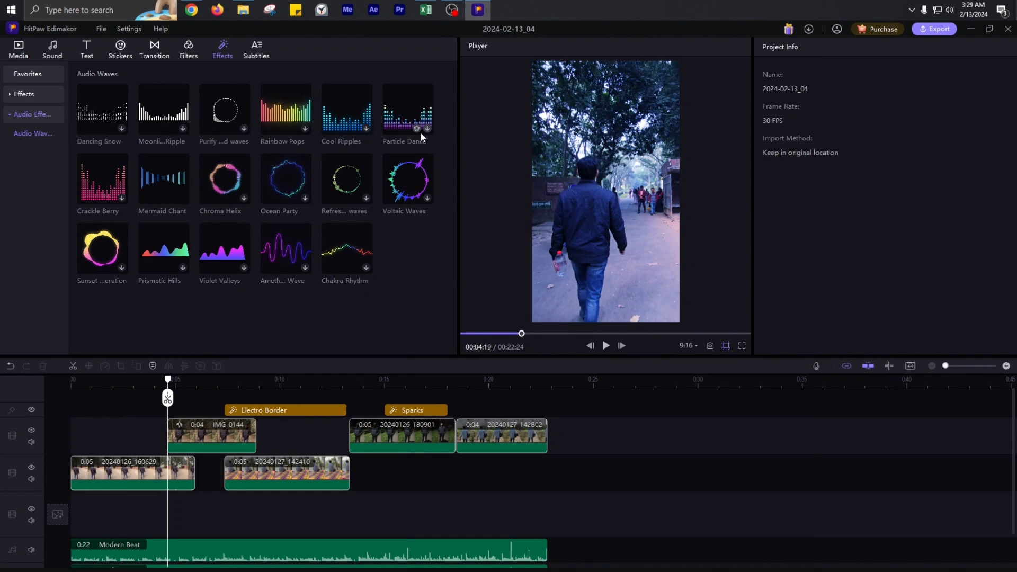
{"action": "left_click", "coordinate": [412, 120]}
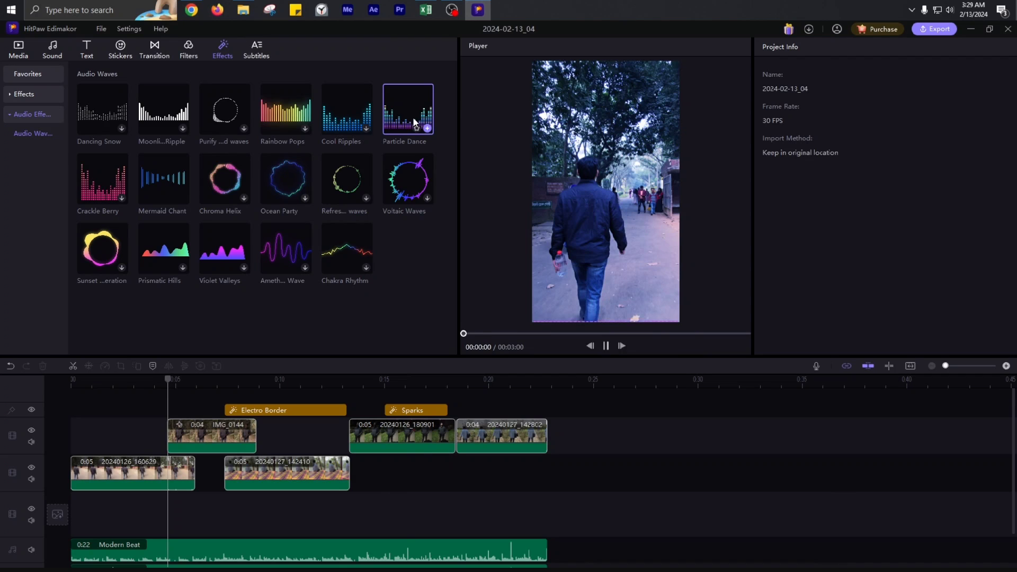
{"action": "left_click", "coordinate": [300, 177]}
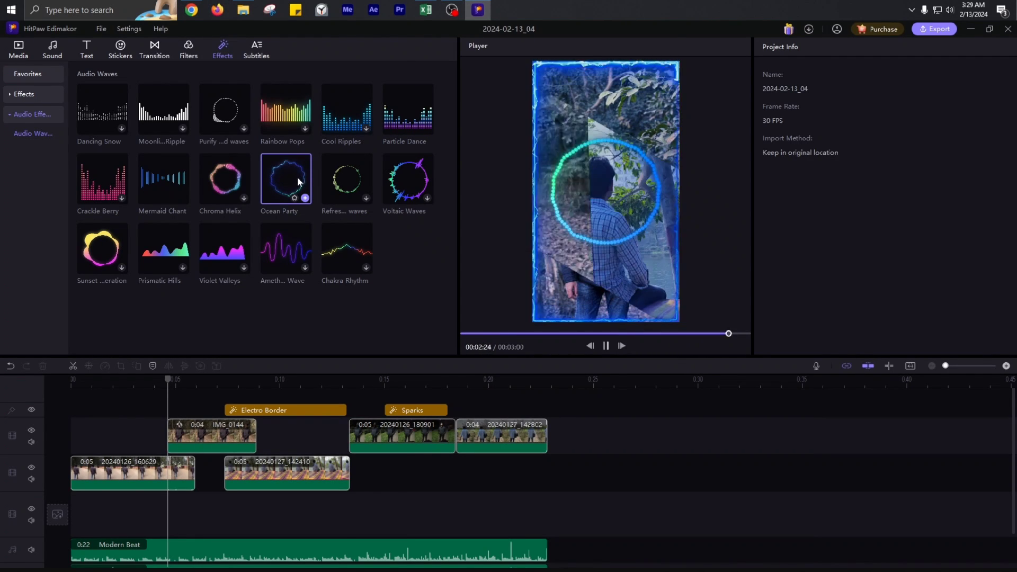
{"action": "left_click", "coordinate": [393, 126]}
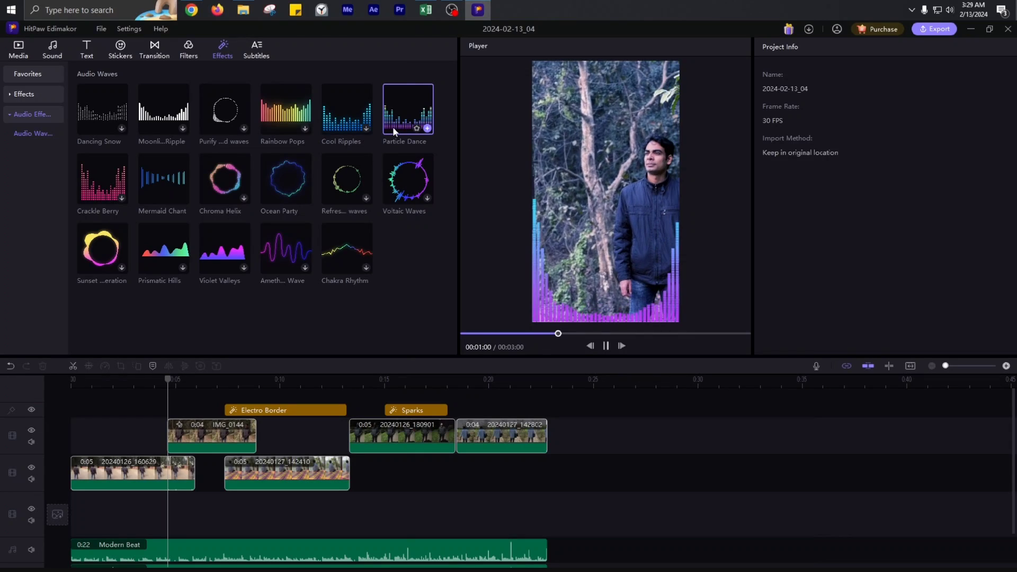
{"action": "left_click", "coordinate": [428, 128]}
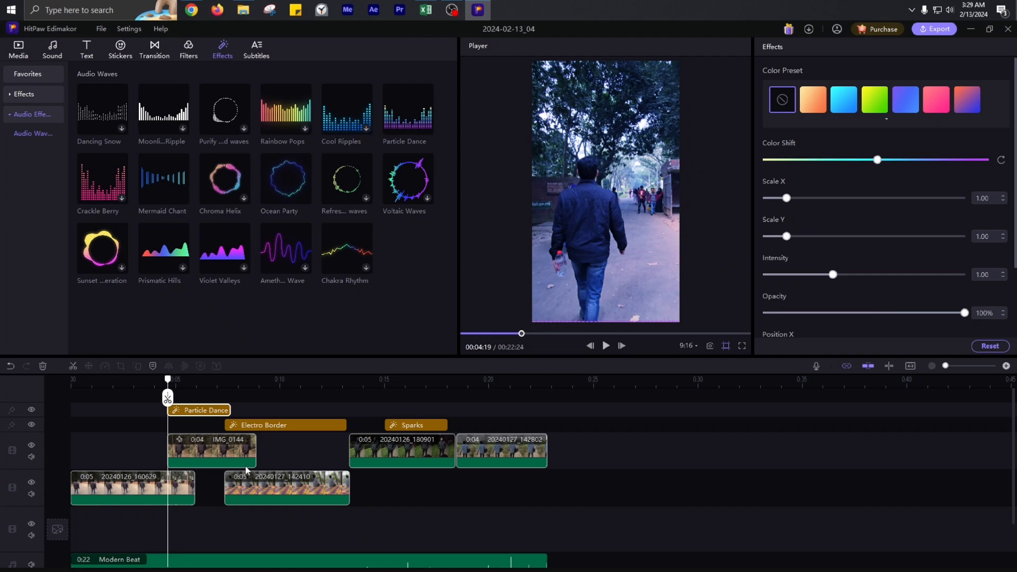
{"action": "left_click", "coordinate": [379, 383]}
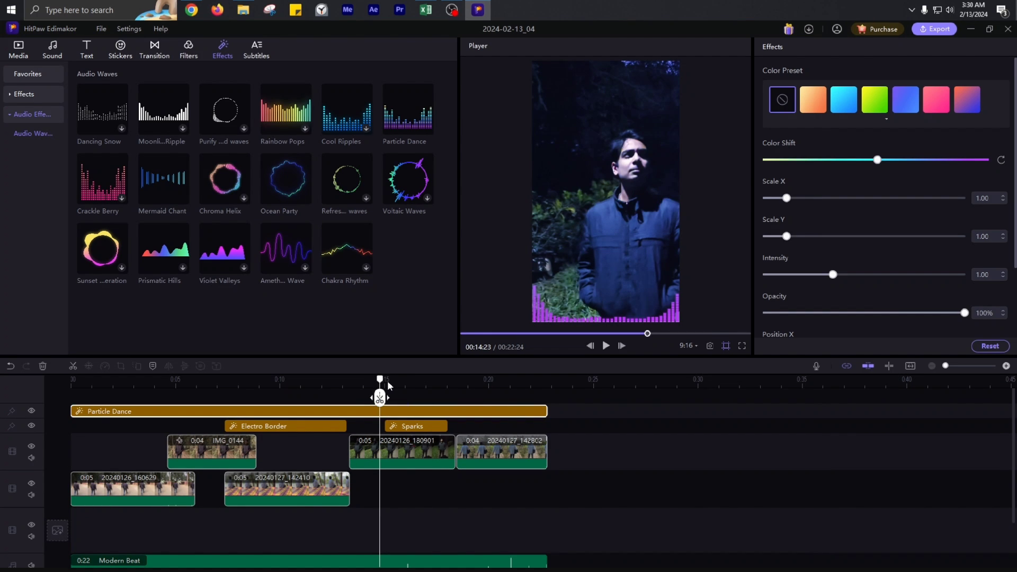
{"action": "left_click_drag", "start_coordinate": [380, 379], "coordinate": [123, 379]}
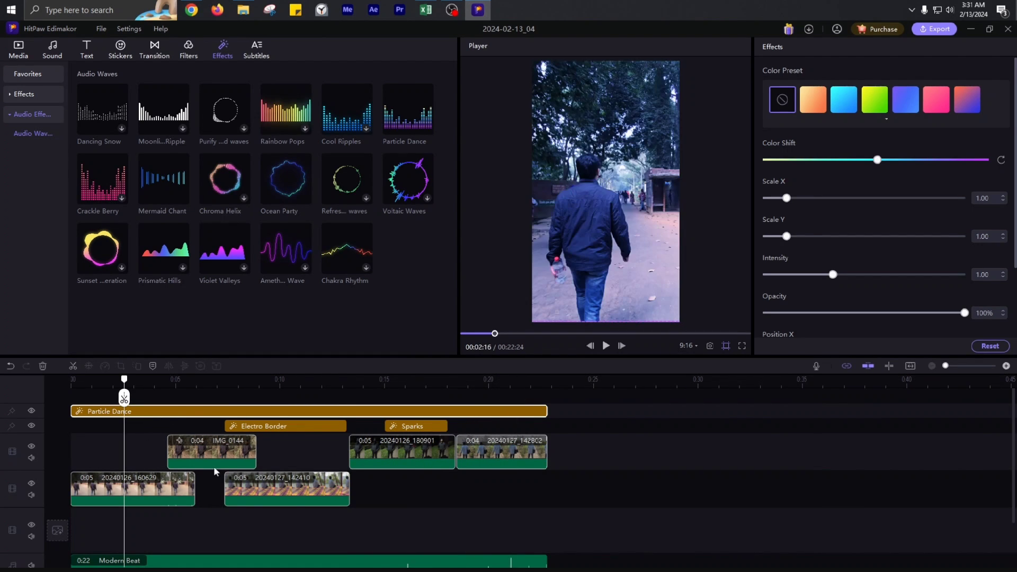
Add the title "My Memories" over the opening clip in bold Courier New, size 300, with the light green preset.
{"action": "left_click", "coordinate": [86, 49]}
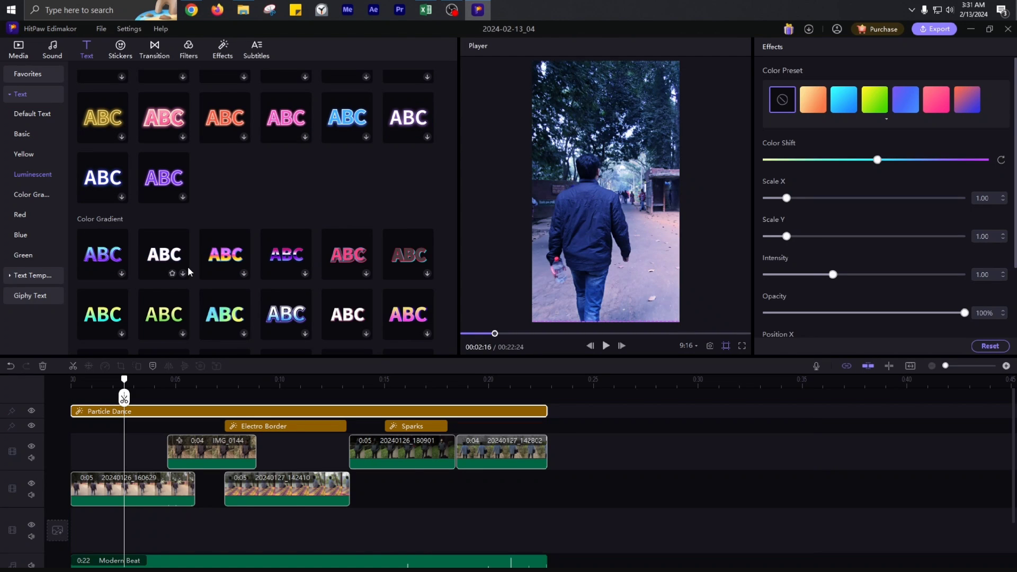
{"action": "scroll", "coordinate": [188, 266], "scroll_direction": "down", "scroll_amount": 2}
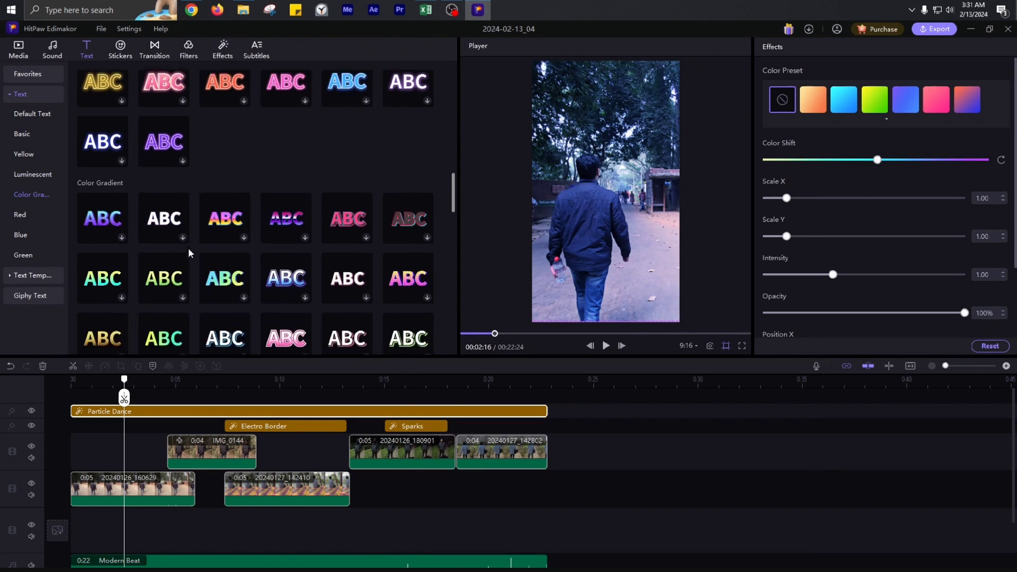
{"action": "scroll", "coordinate": [230, 268], "scroll_direction": "down", "scroll_amount": 15}
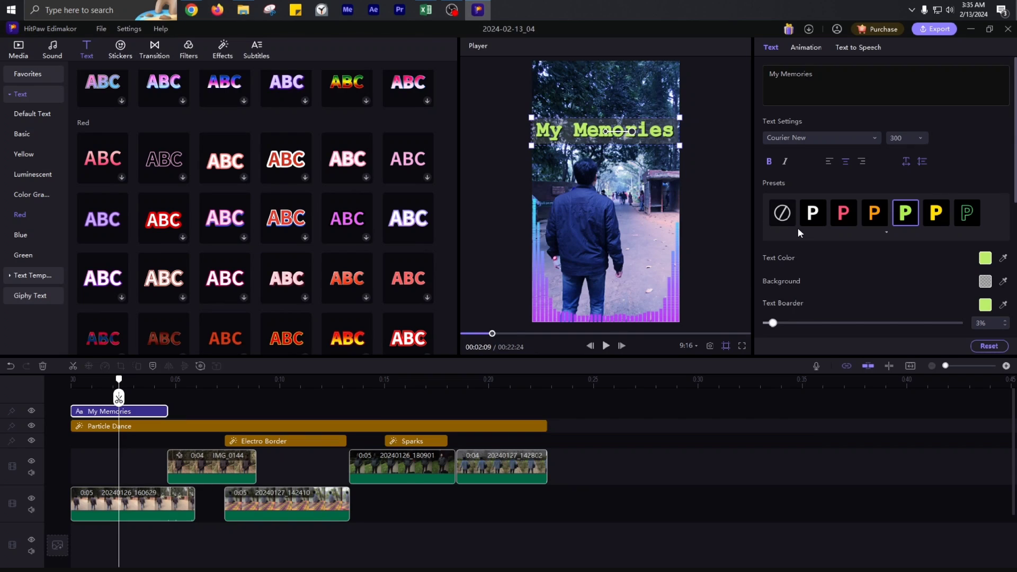
Apply the "Char...ting" In animation beside Rotate in to the My Memories title, and check the Loop animations.
{"action": "left_click", "coordinate": [806, 49]}
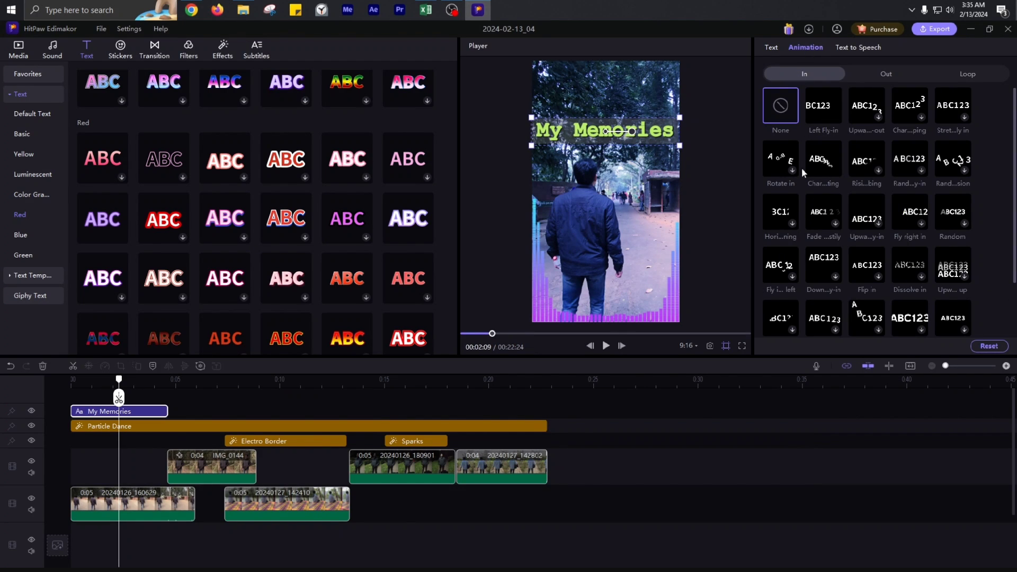
{"action": "left_click", "coordinate": [832, 178]}
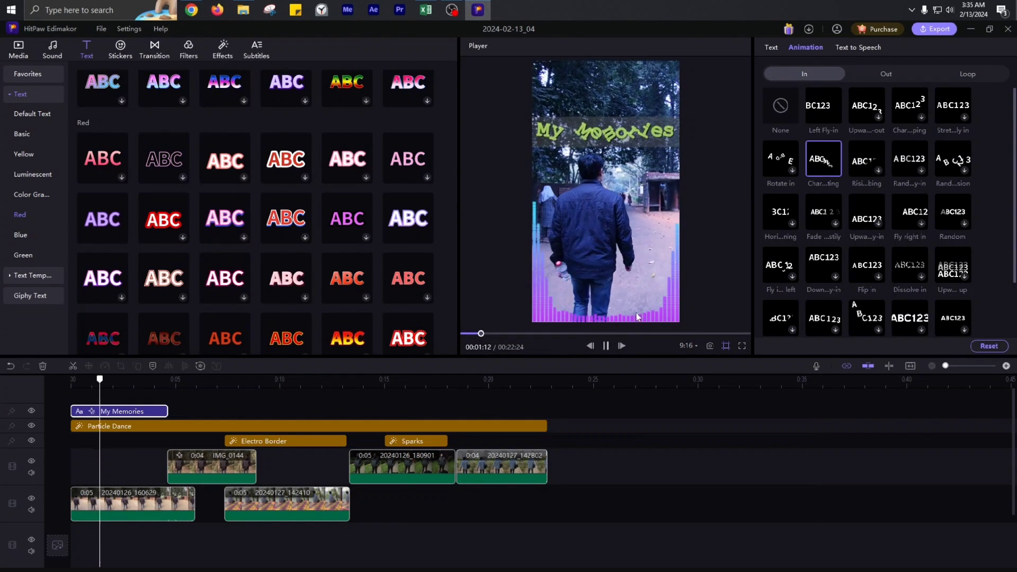
{"action": "left_click", "coordinate": [967, 74]}
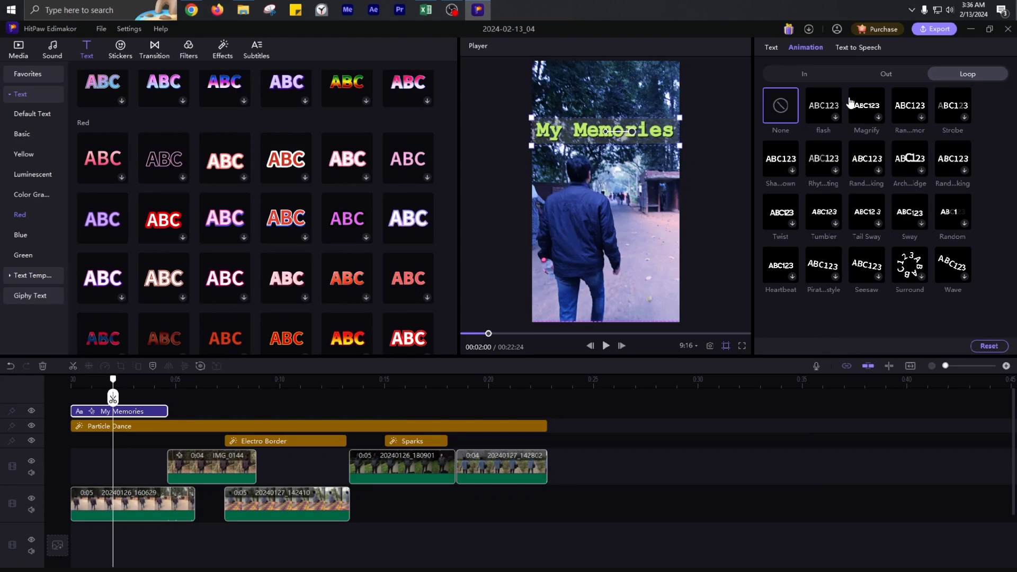
Review the My Memories title's text settings, from presets and colors to zoom, position, opacity and shadow.
{"action": "left_click", "coordinate": [773, 47]}
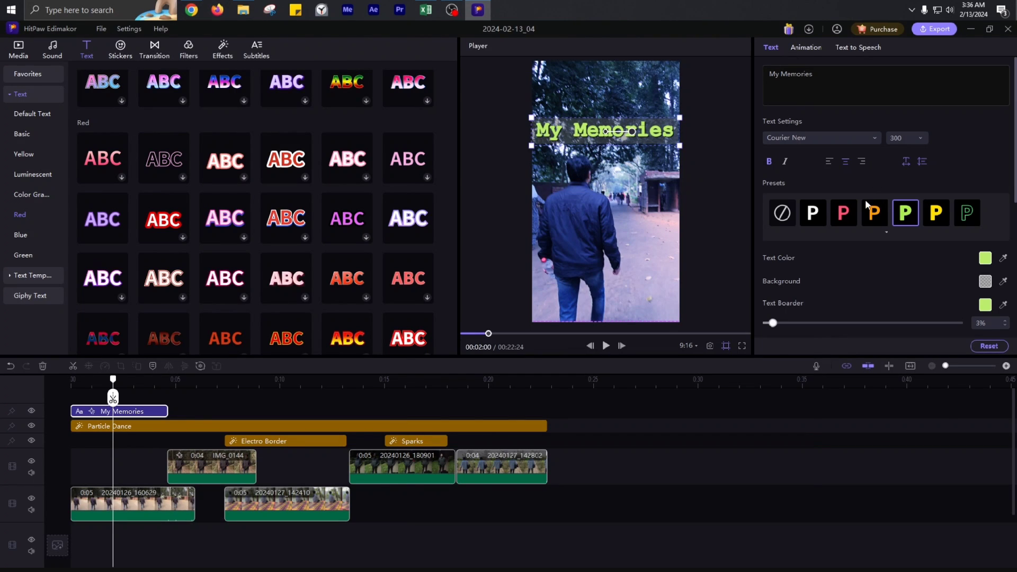
{"action": "scroll", "coordinate": [829, 280], "scroll_direction": "down", "scroll_amount": 3}
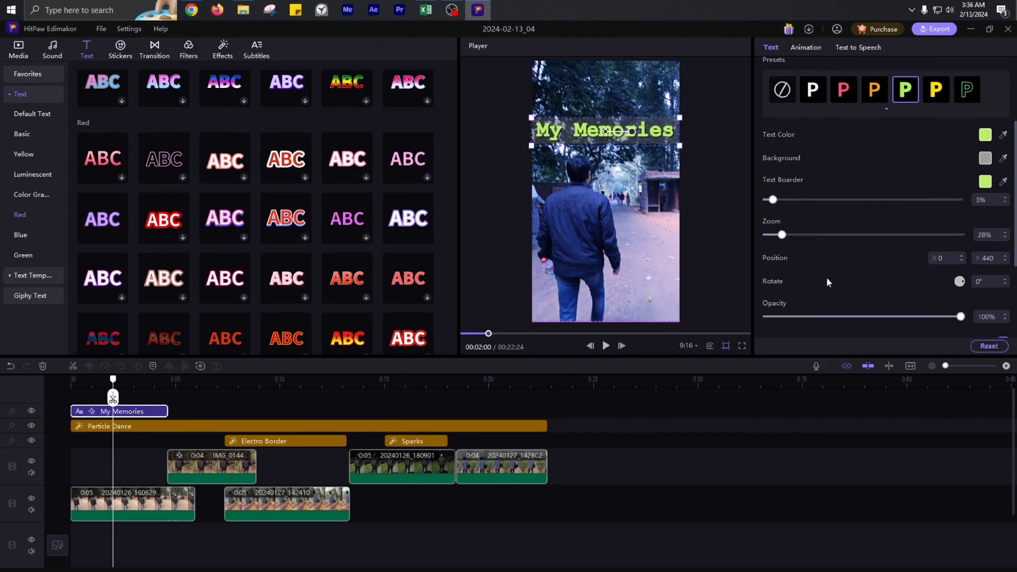
{"action": "scroll", "coordinate": [828, 279], "scroll_direction": "up", "scroll_amount": 3}
{"action": "scroll", "coordinate": [828, 279], "scroll_direction": "down", "scroll_amount": 3}
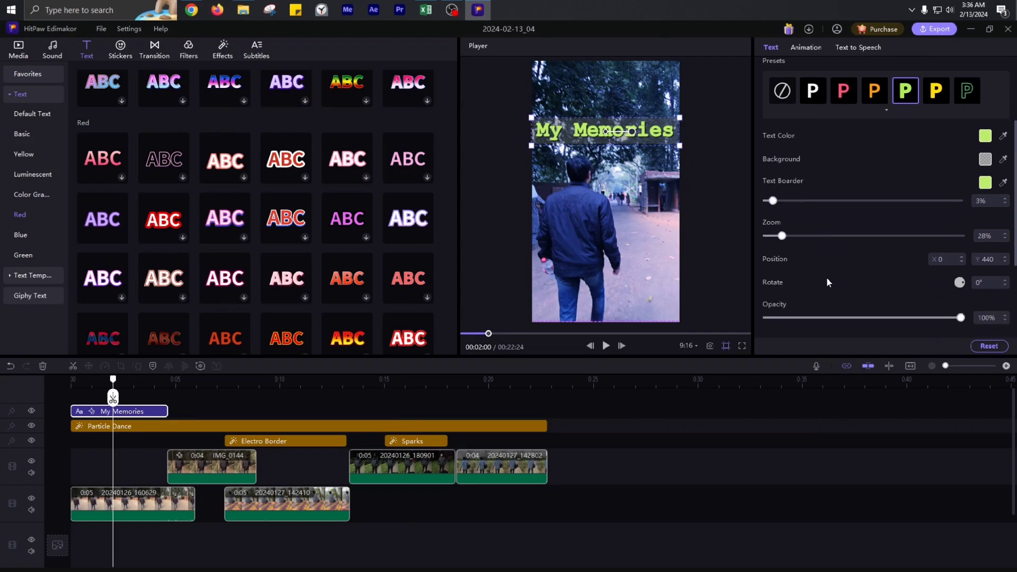
{"action": "scroll", "coordinate": [828, 282], "scroll_direction": "down", "scroll_amount": 3}
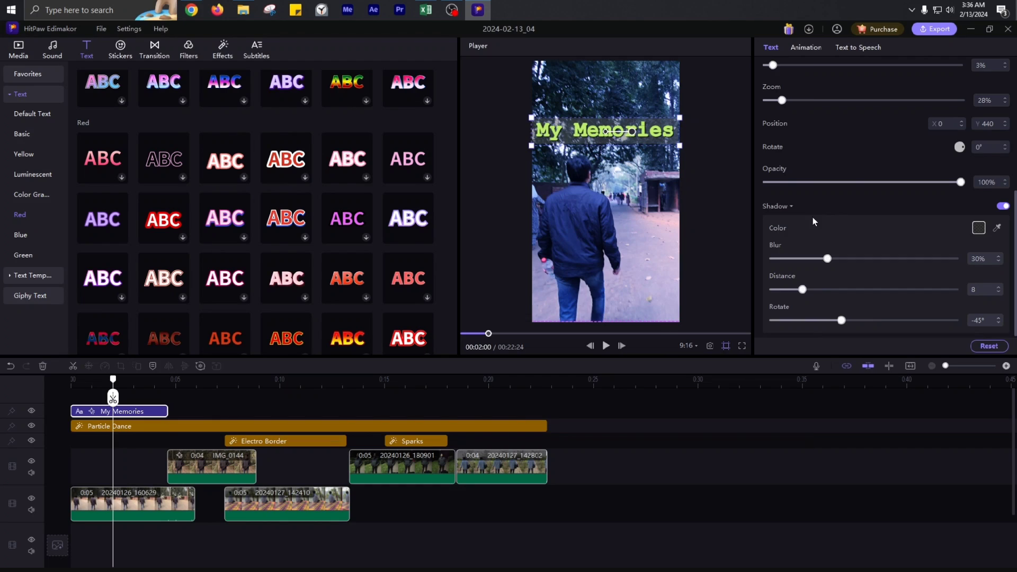
{"action": "left_click", "coordinate": [182, 389]}
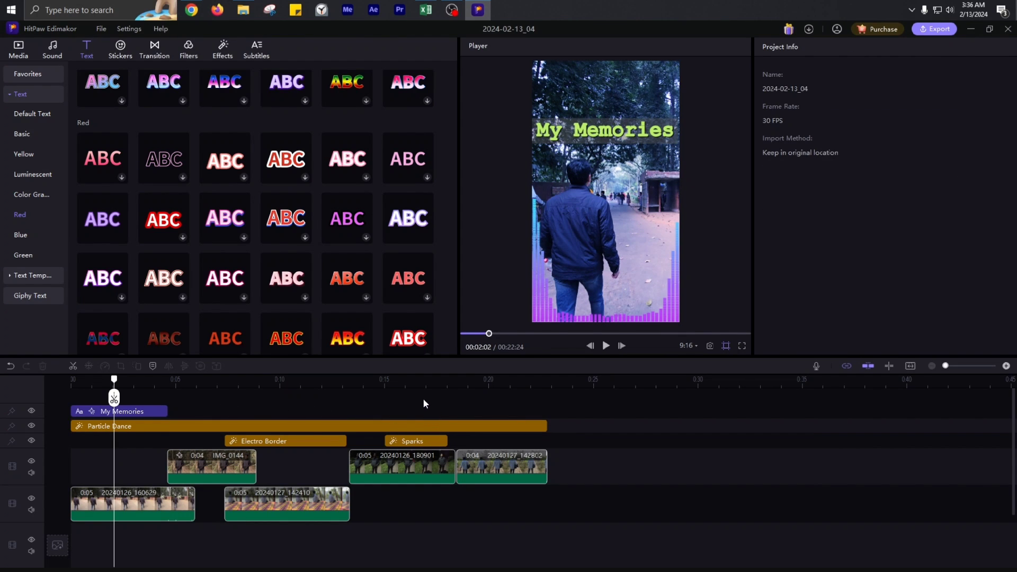
Browse the Subscribe, Title, Promo and Basic text templates.
{"action": "scroll", "coordinate": [221, 269], "scroll_direction": "down", "scroll_amount": 10}
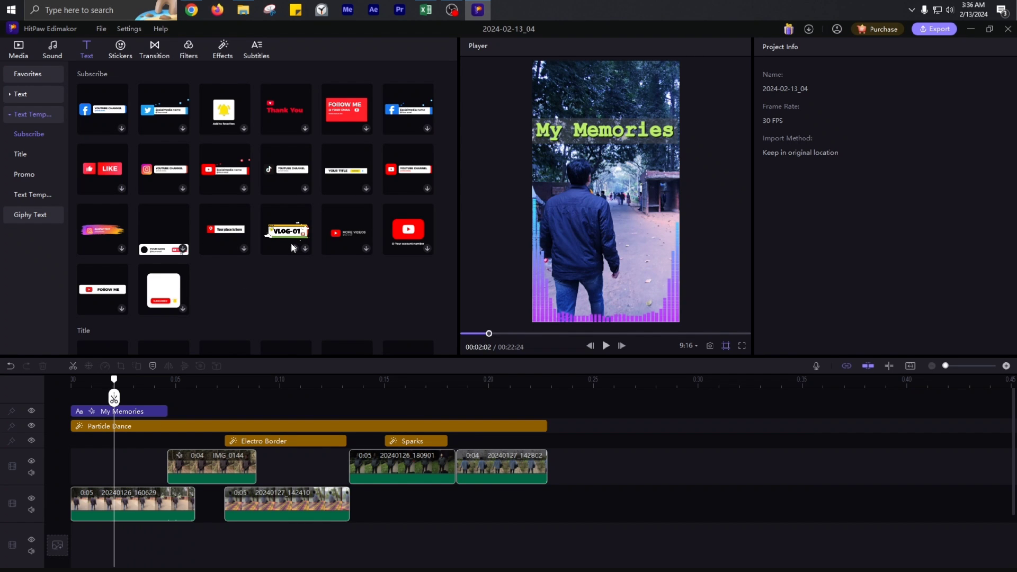
{"action": "scroll", "coordinate": [290, 247], "scroll_direction": "down", "scroll_amount": 8}
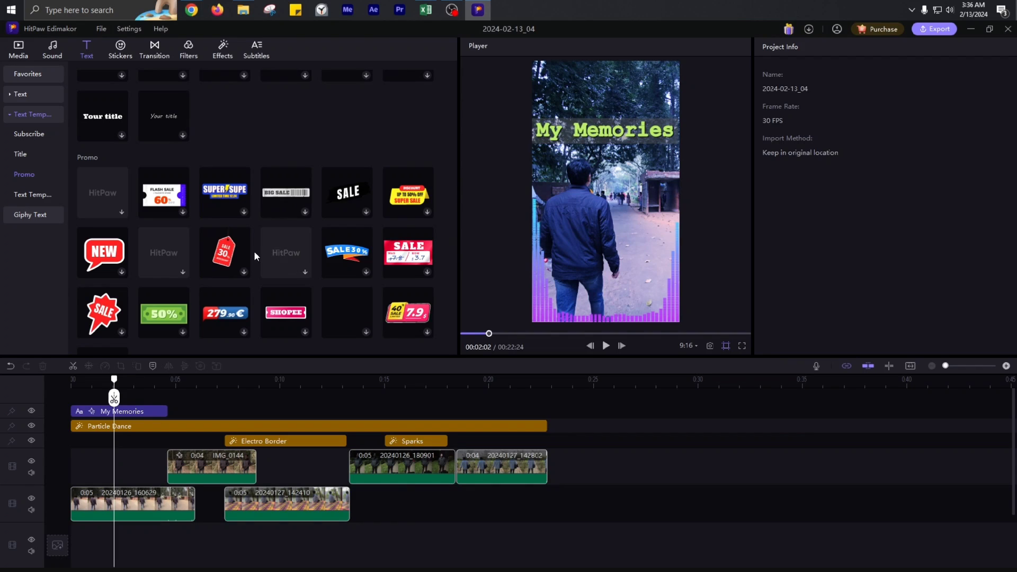
{"action": "scroll", "coordinate": [95, 272], "scroll_direction": "down", "scroll_amount": 4}
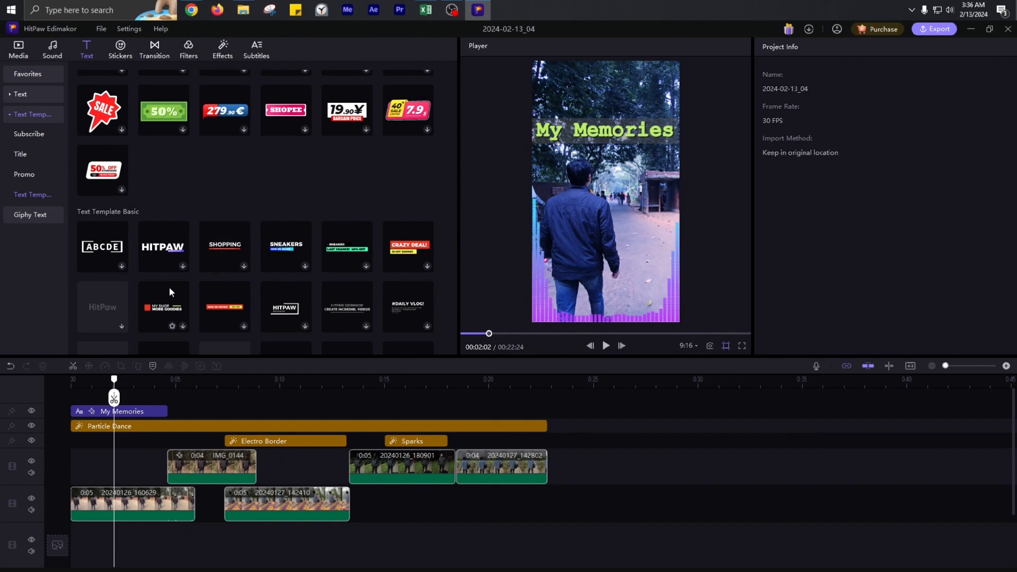
Add the red LIKE template from the Subscribe category over the end of the last clip, finishing where the clip ends.
{"action": "scroll", "coordinate": [199, 257], "scroll_direction": "up", "scroll_amount": 1}
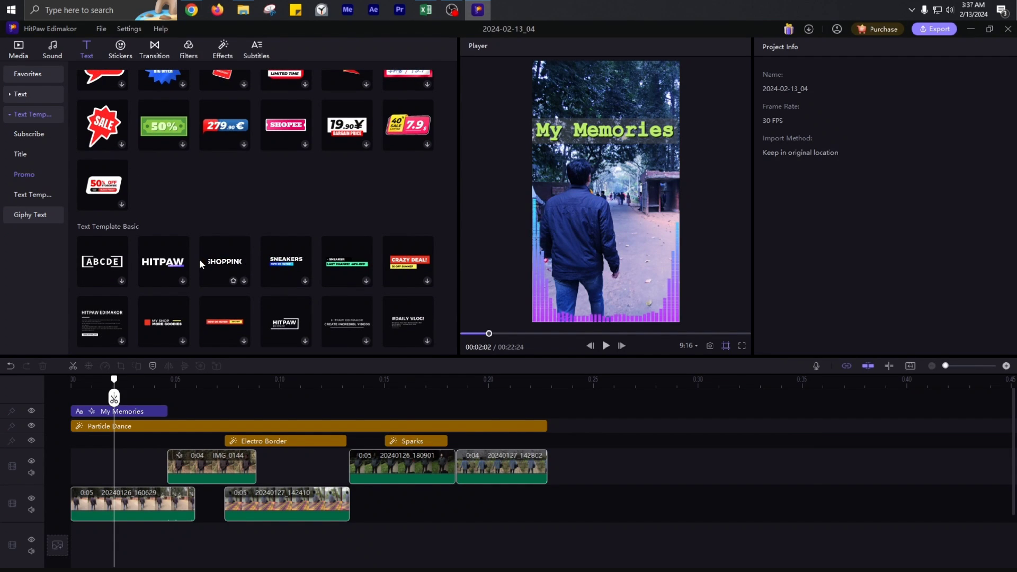
{"action": "scroll", "coordinate": [133, 211], "scroll_direction": "up", "scroll_amount": 10}
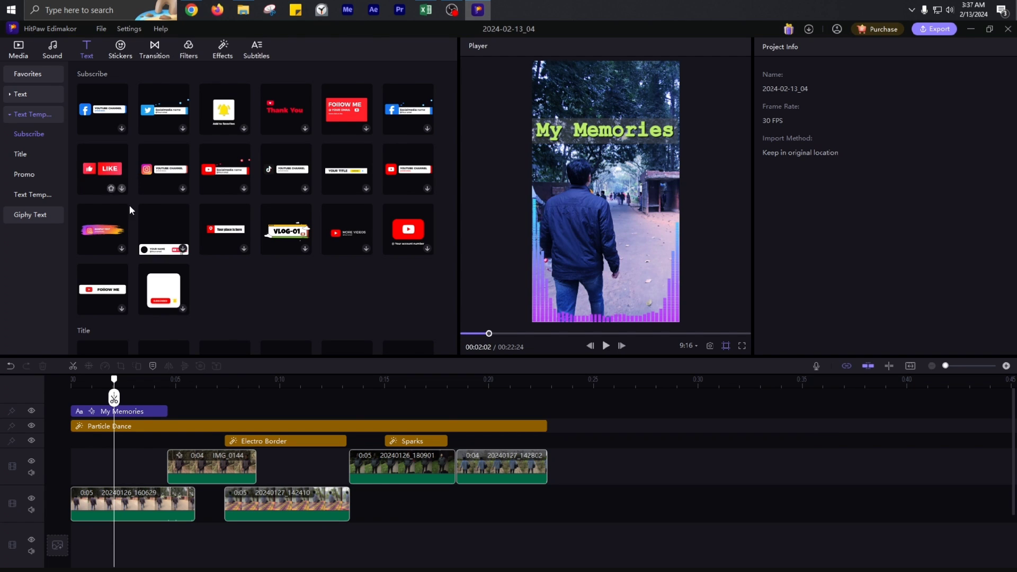
{"action": "left_click", "coordinate": [521, 380]}
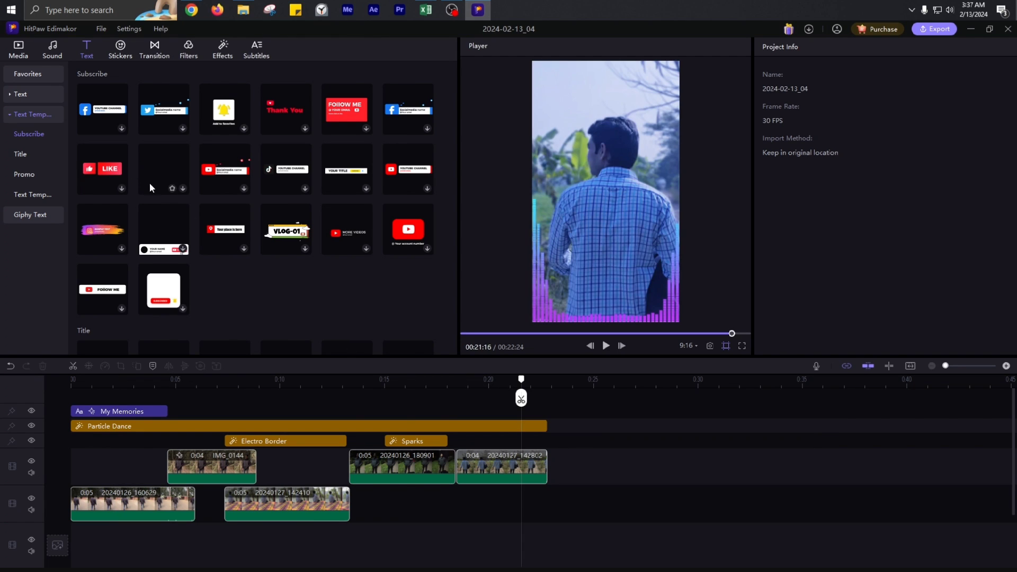
{"action": "left_click", "coordinate": [103, 175]}
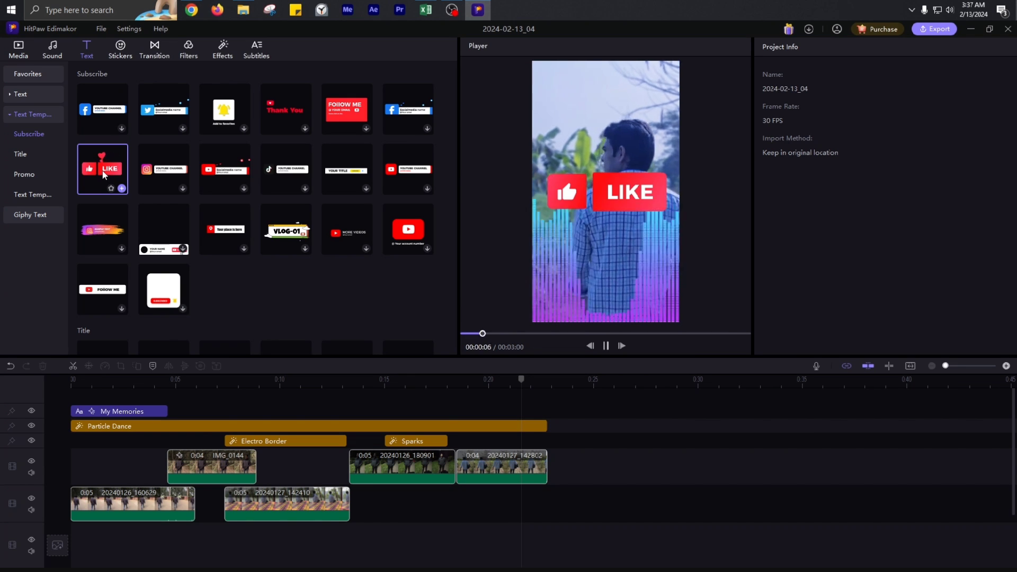
{"action": "left_click", "coordinate": [122, 188]}
Browse the remaining text templates, the text styles and favorites, and the emoji stickers.
{"action": "scroll", "coordinate": [215, 247], "scroll_direction": "down", "scroll_amount": 2}
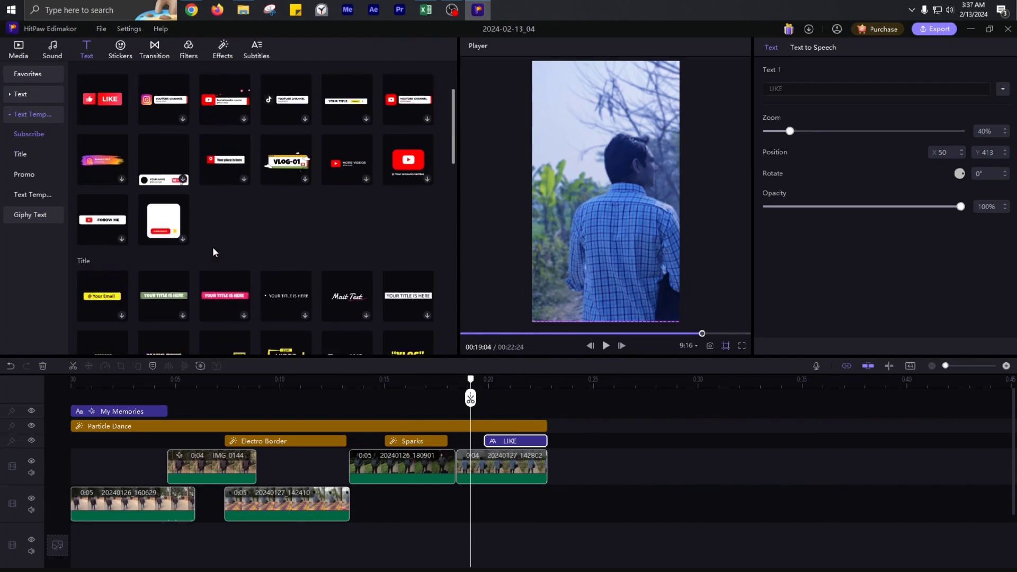
{"action": "scroll", "coordinate": [213, 251], "scroll_direction": "down", "scroll_amount": 6}
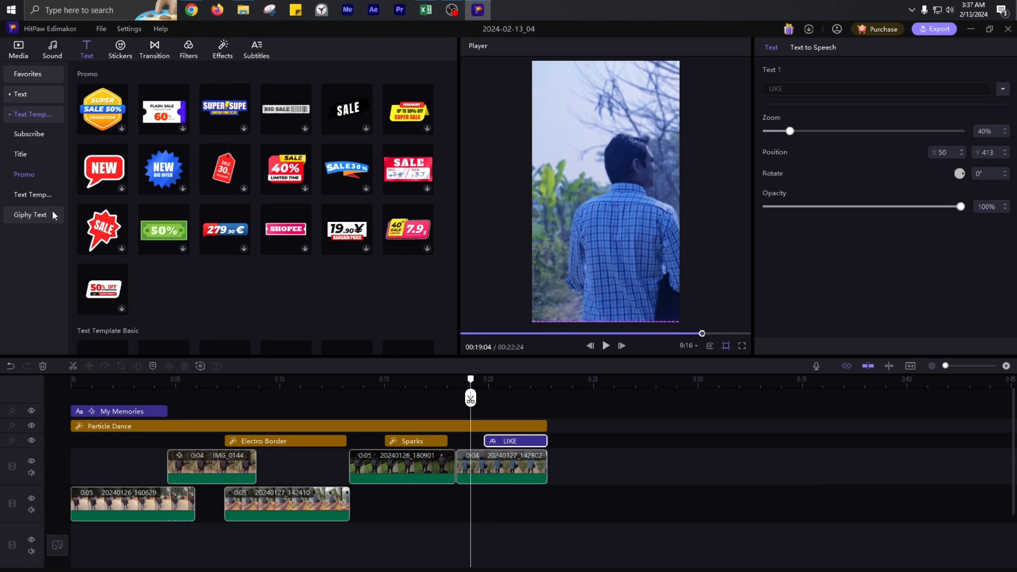
{"action": "left_click", "coordinate": [42, 194]}
{"action": "left_click", "coordinate": [21, 93]}
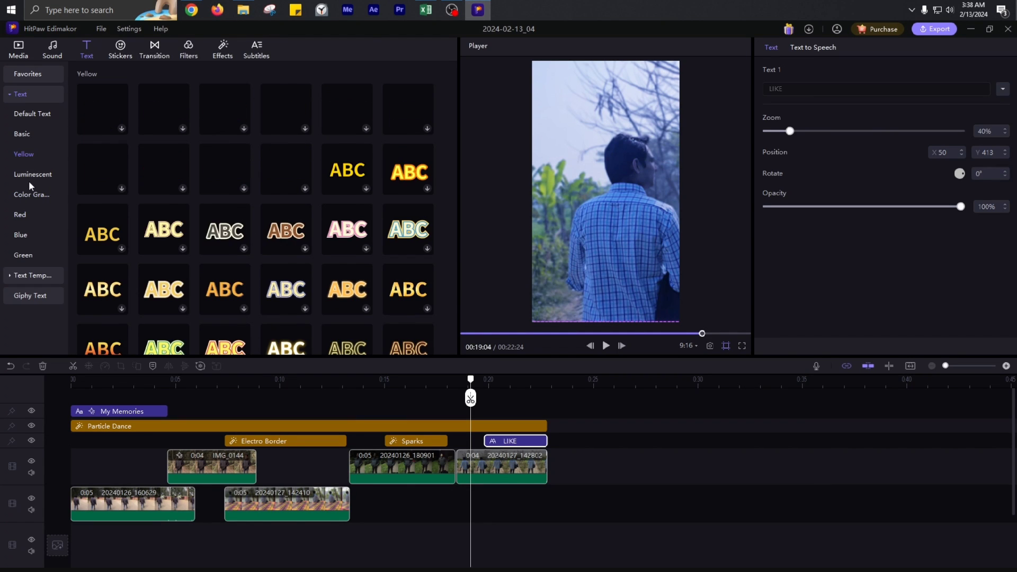
{"action": "left_click", "coordinate": [30, 80]}
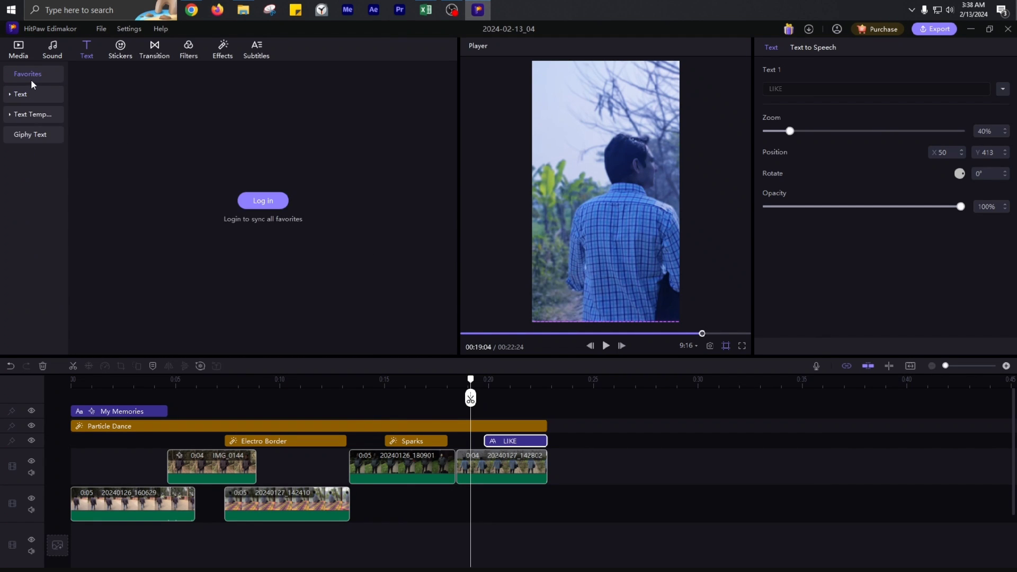
{"action": "left_click", "coordinate": [120, 49]}
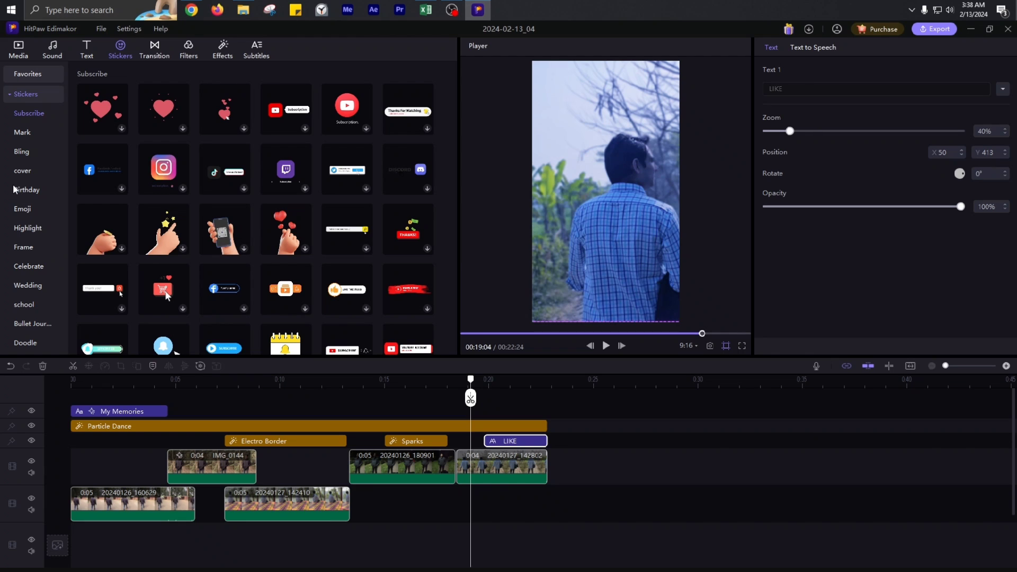
{"action": "left_click", "coordinate": [22, 209]}
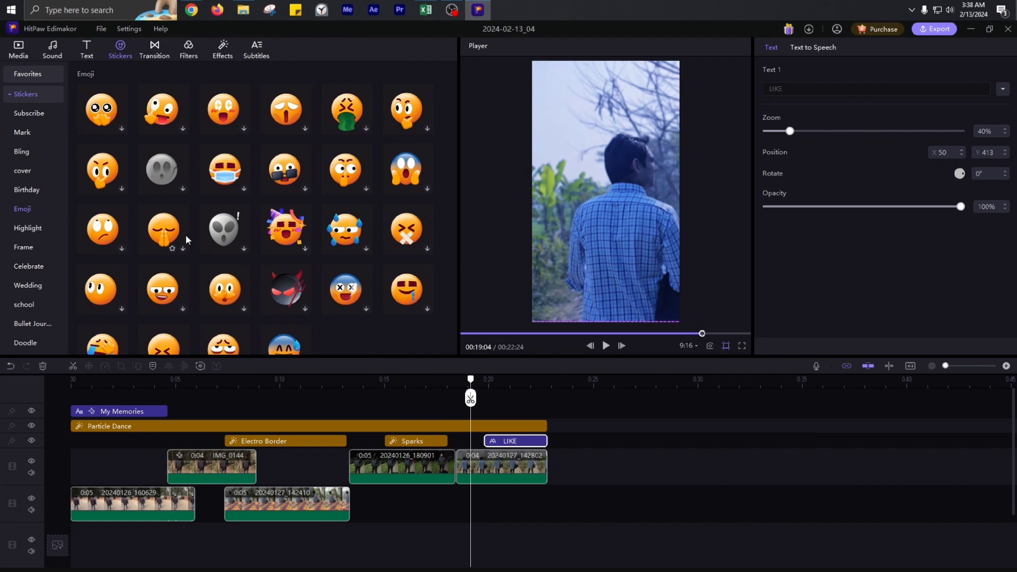
{"action": "scroll", "coordinate": [183, 235], "scroll_direction": "down", "scroll_amount": 1}
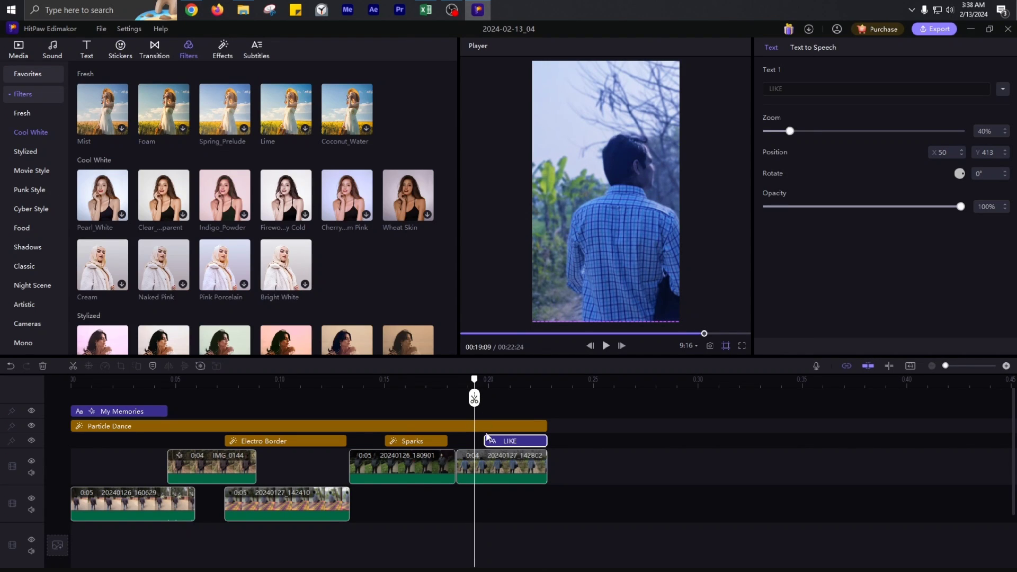
Reset all color adjustments of the last clip, 20240127_142802, to 0%.
{"action": "left_click", "coordinate": [491, 466]}
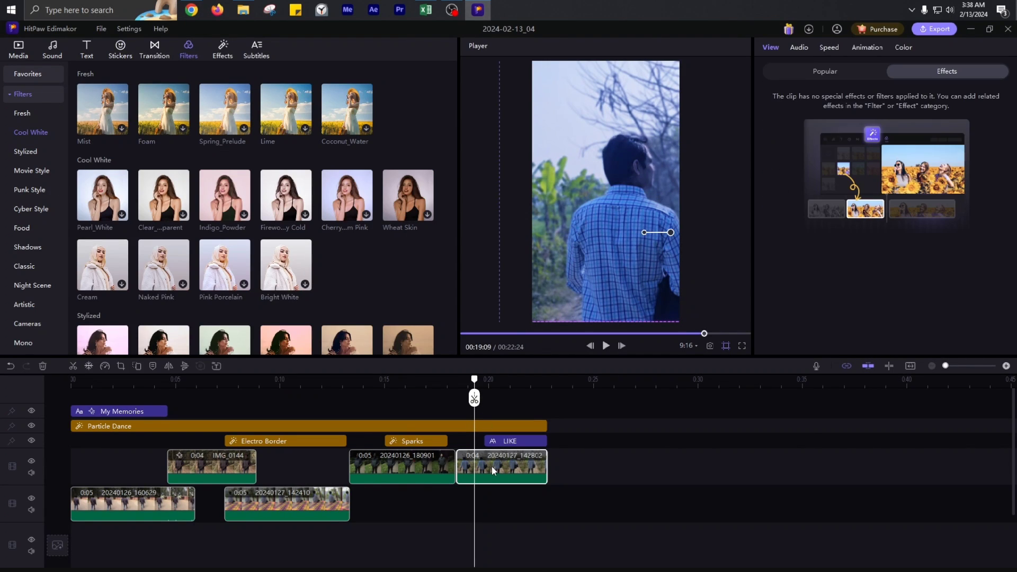
{"action": "left_click", "coordinate": [903, 47]}
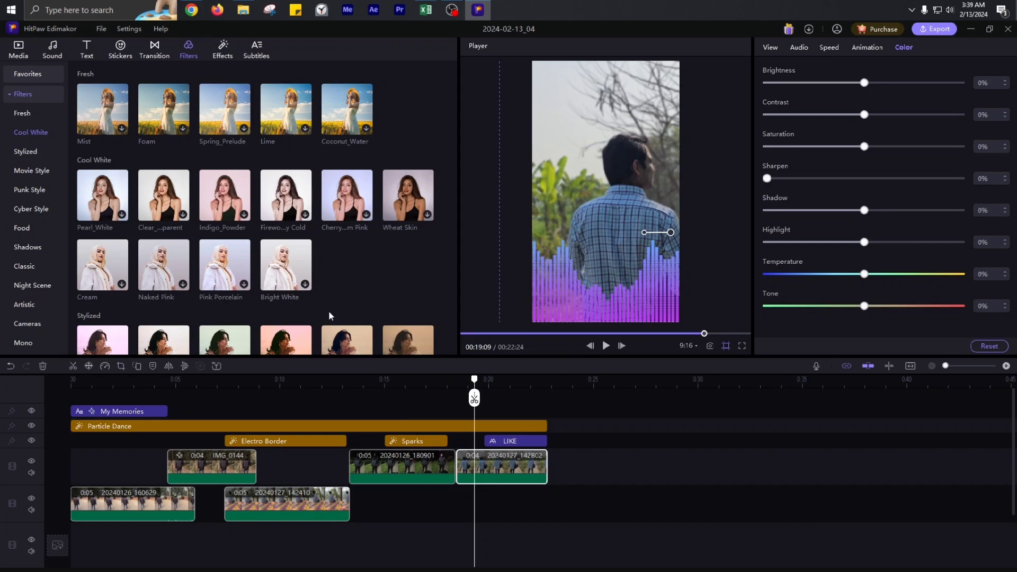
Browse the filter categories, including Fresh, Cool White, Movie Style, Punk Style, Shadows, Artistic, Cameras and Cyber Style.
{"action": "scroll", "coordinate": [186, 257], "scroll_direction": "down", "scroll_amount": 5}
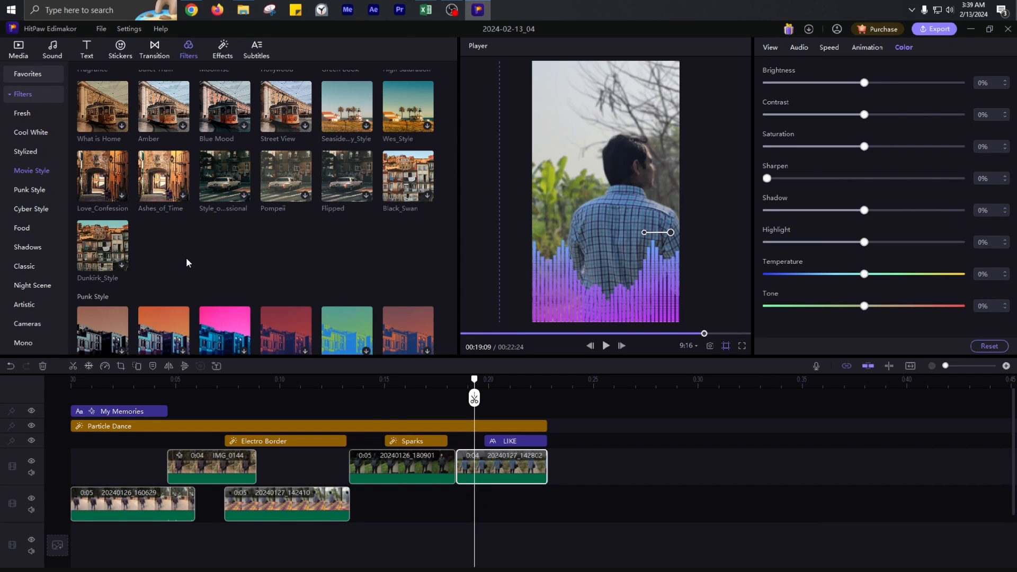
{"action": "left_click", "coordinate": [41, 207]}
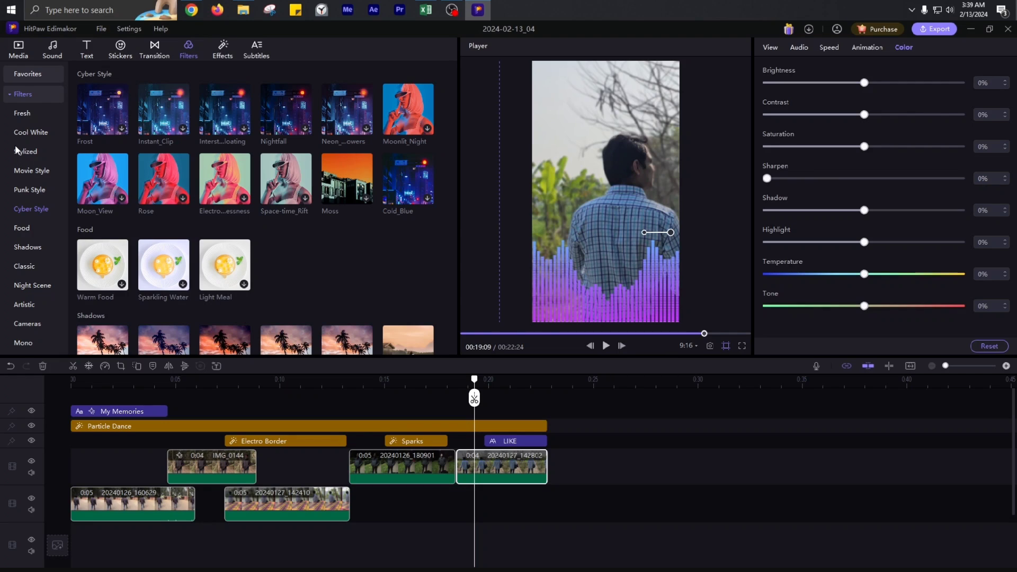
{"action": "left_click", "coordinate": [26, 115]}
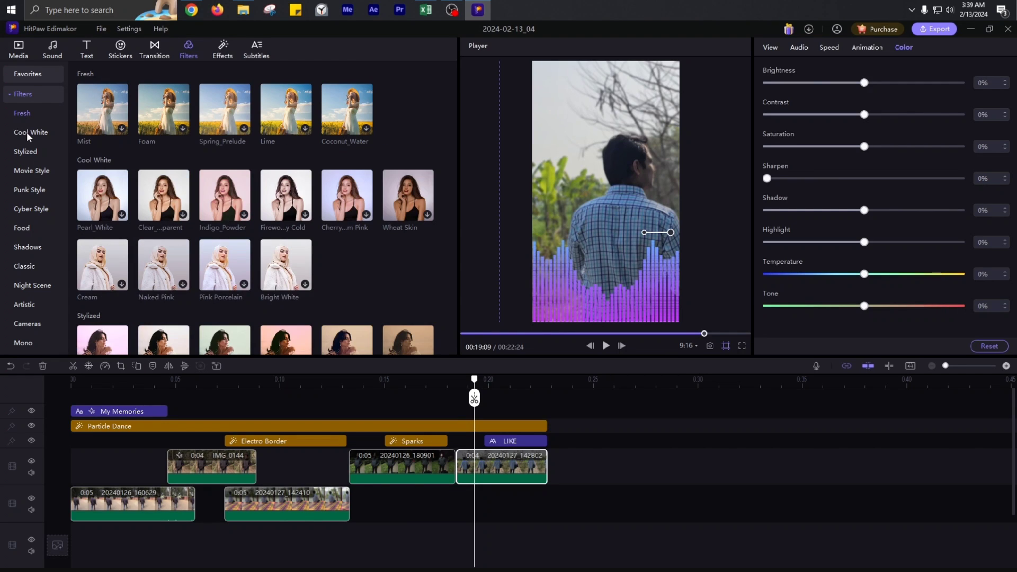
{"action": "left_click", "coordinate": [26, 132]}
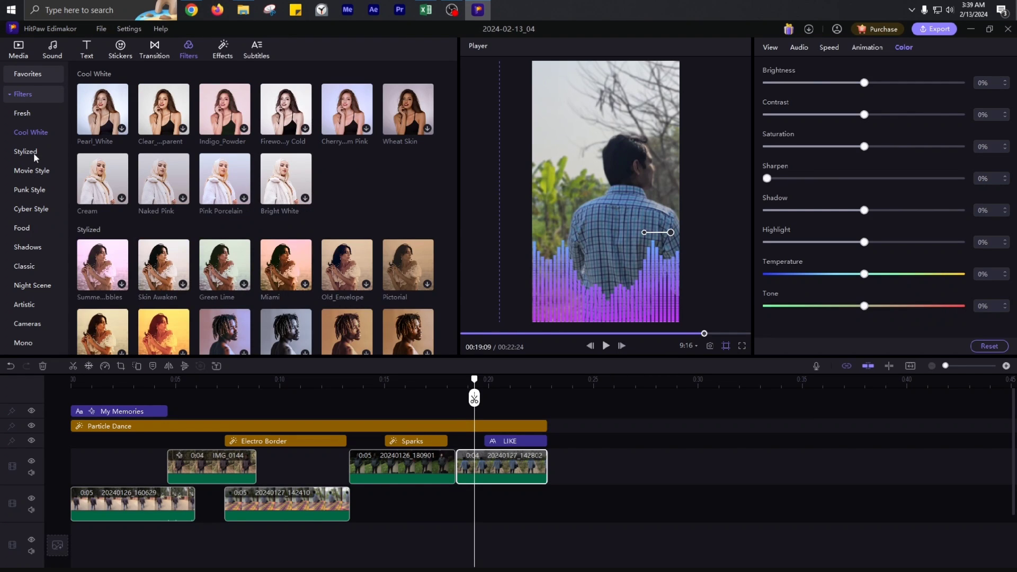
{"action": "left_click", "coordinate": [34, 152]}
{"action": "left_click", "coordinate": [32, 173]}
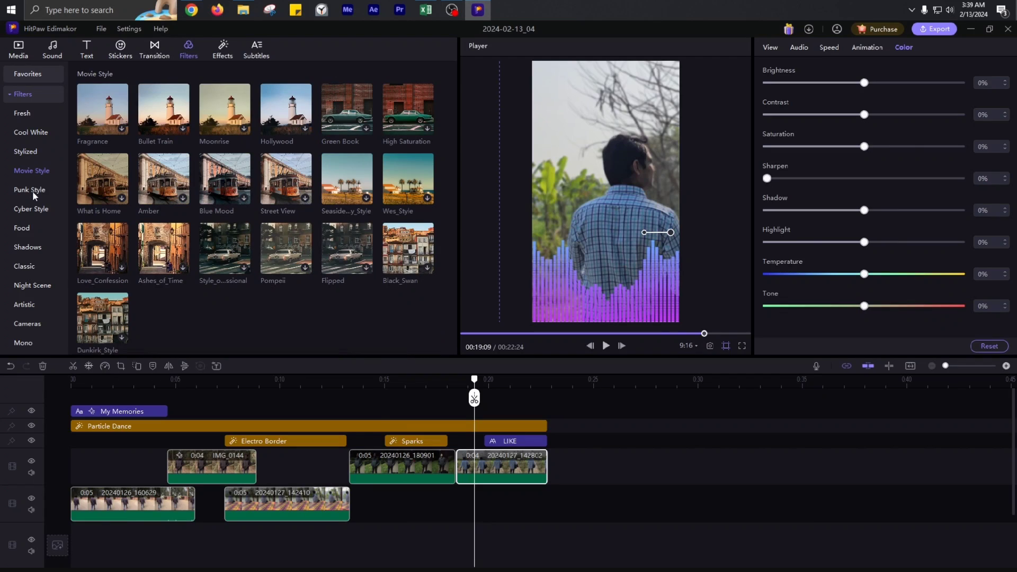
{"action": "left_click", "coordinate": [33, 191]}
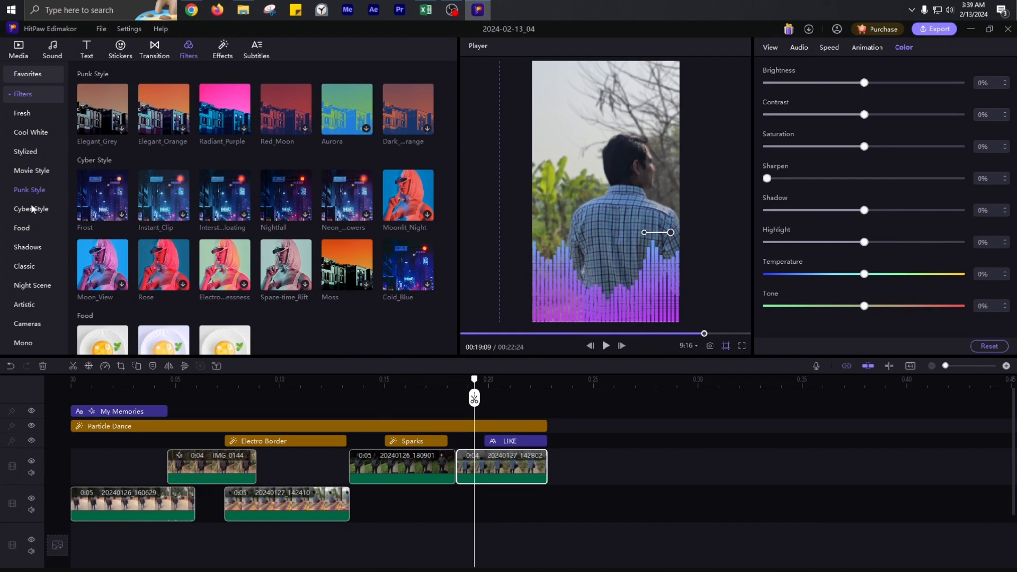
{"action": "left_click", "coordinate": [31, 209]}
{"action": "left_click", "coordinate": [25, 234]}
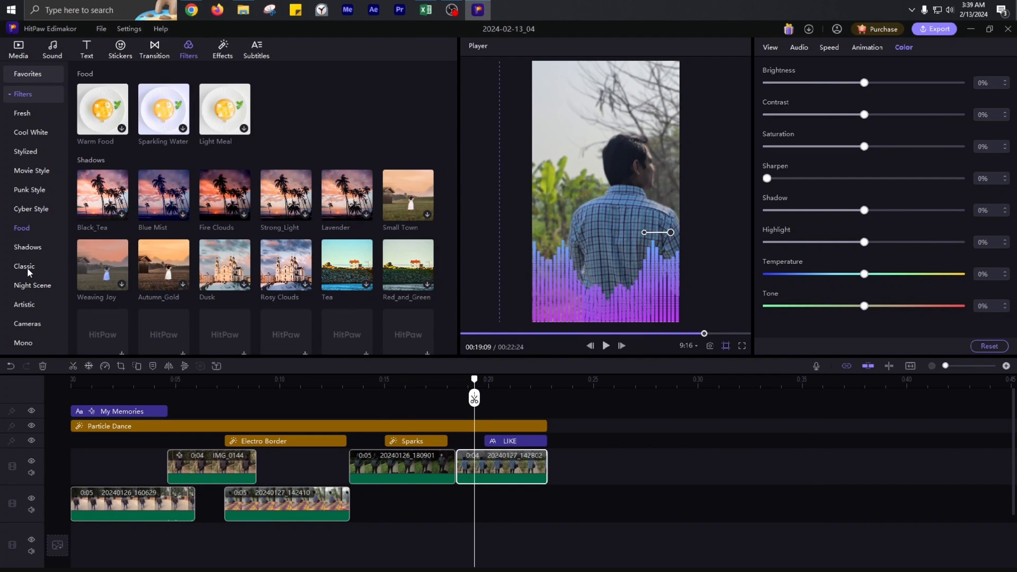
{"action": "left_click", "coordinate": [27, 268]}
{"action": "left_click", "coordinate": [28, 251]}
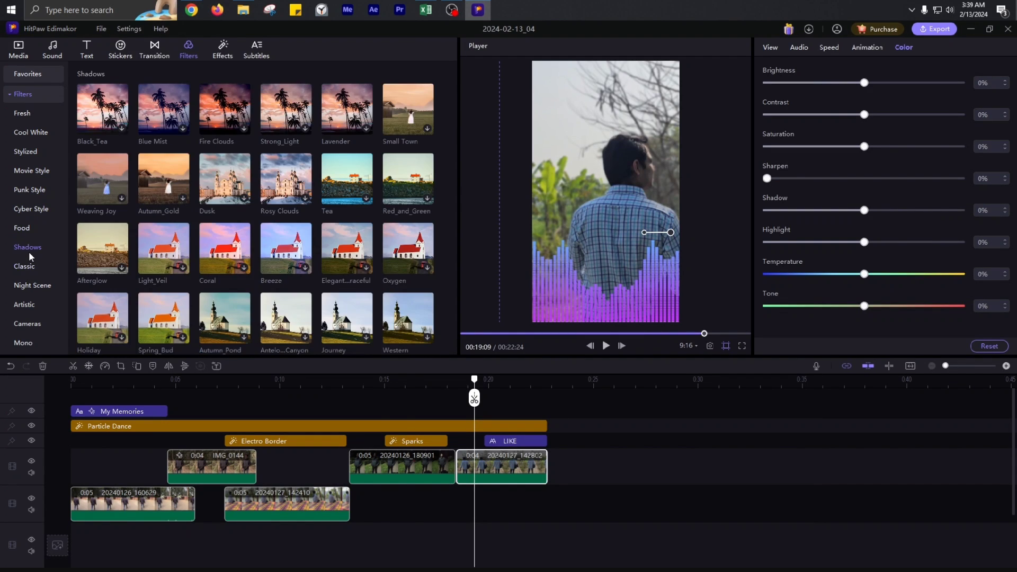
{"action": "left_click", "coordinate": [30, 292]}
{"action": "left_click", "coordinate": [25, 308]}
{"action": "left_click", "coordinate": [22, 323]}
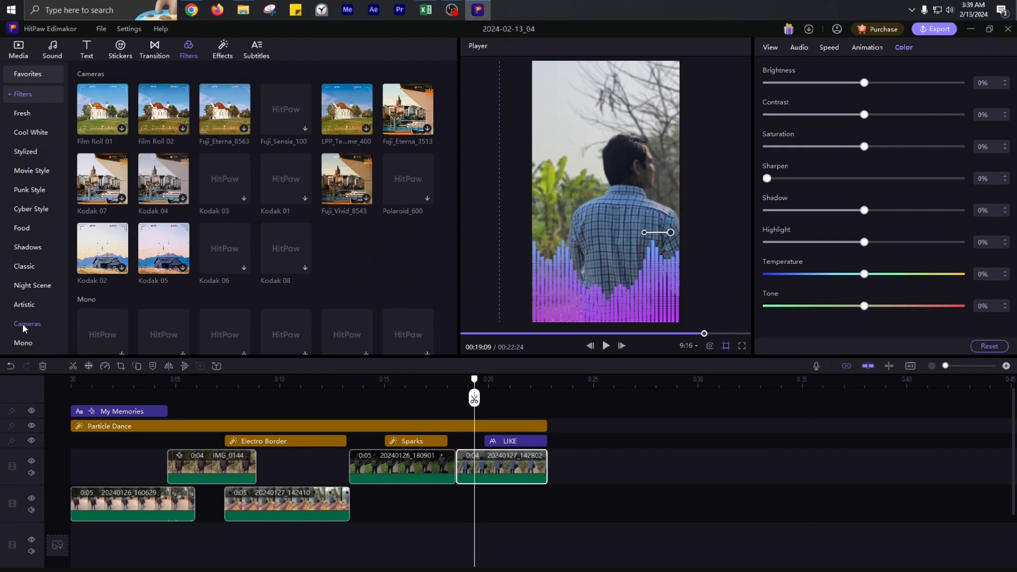
{"action": "left_click", "coordinate": [27, 303]}
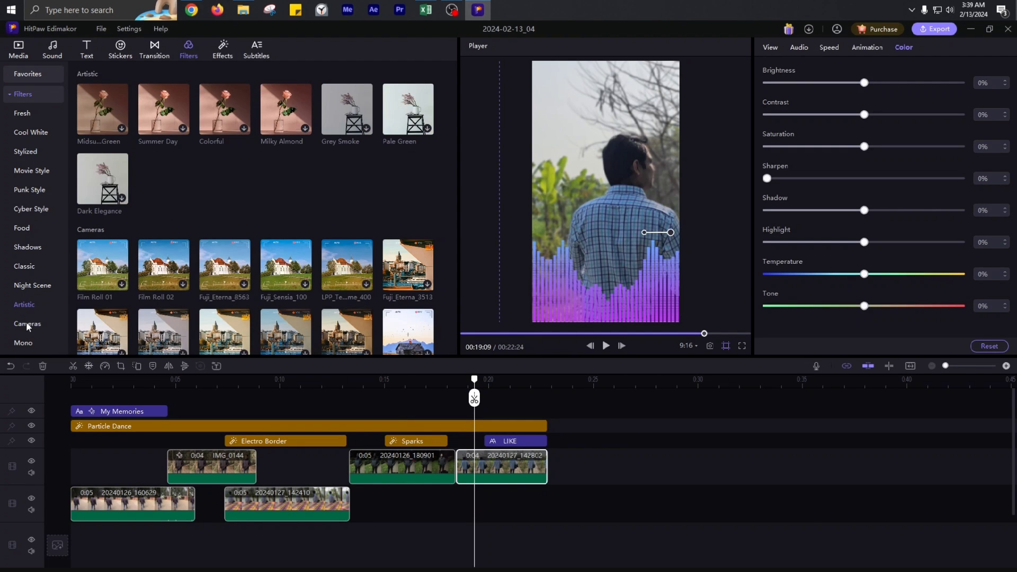
{"action": "left_click", "coordinate": [27, 322]}
{"action": "left_click", "coordinate": [26, 341]}
{"action": "left_click", "coordinate": [33, 210]}
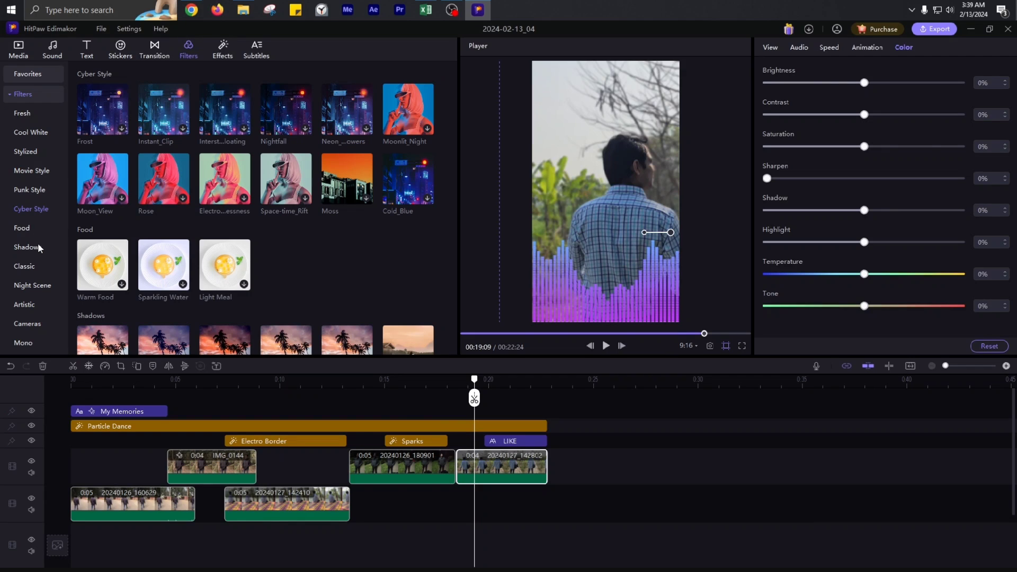
Add the Cyber Style filter Frost over the full length of the last clip.
{"action": "left_click", "coordinate": [112, 118]}
{"action": "left_click", "coordinate": [486, 392]}
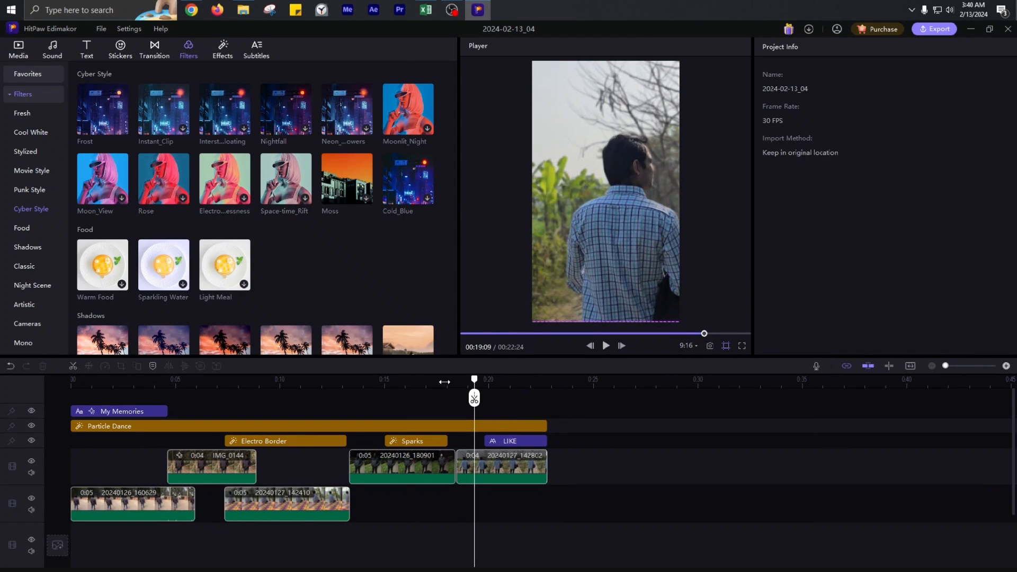
{"action": "left_click", "coordinate": [110, 116]}
{"action": "left_click", "coordinate": [122, 129]}
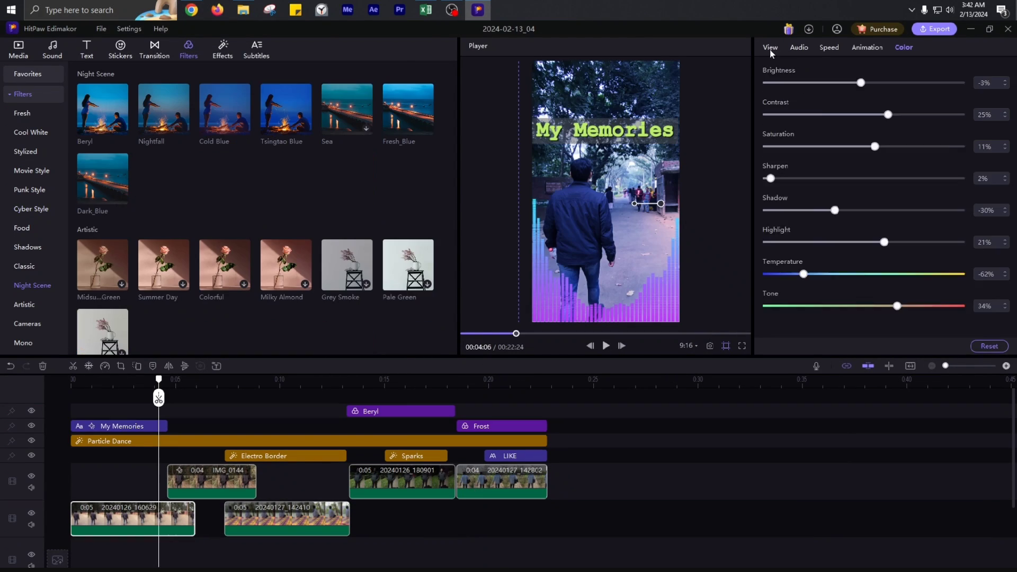
Set the opening clip's zoom to 230% and reposition it in the frame.
{"action": "left_click_drag", "start_coordinate": [826, 110], "coordinate": [855, 111]}
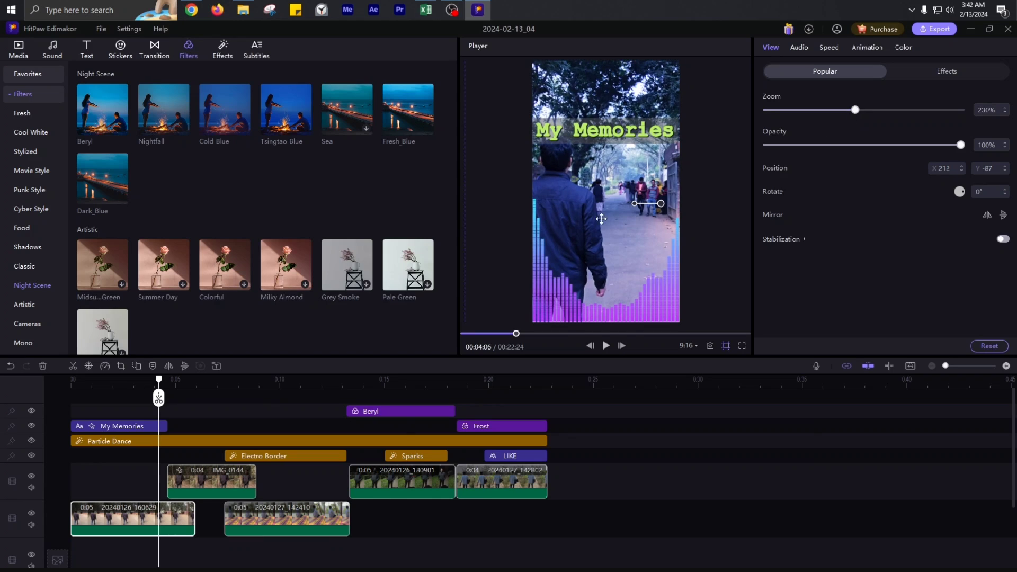
{"action": "left_click", "coordinate": [294, 398]}
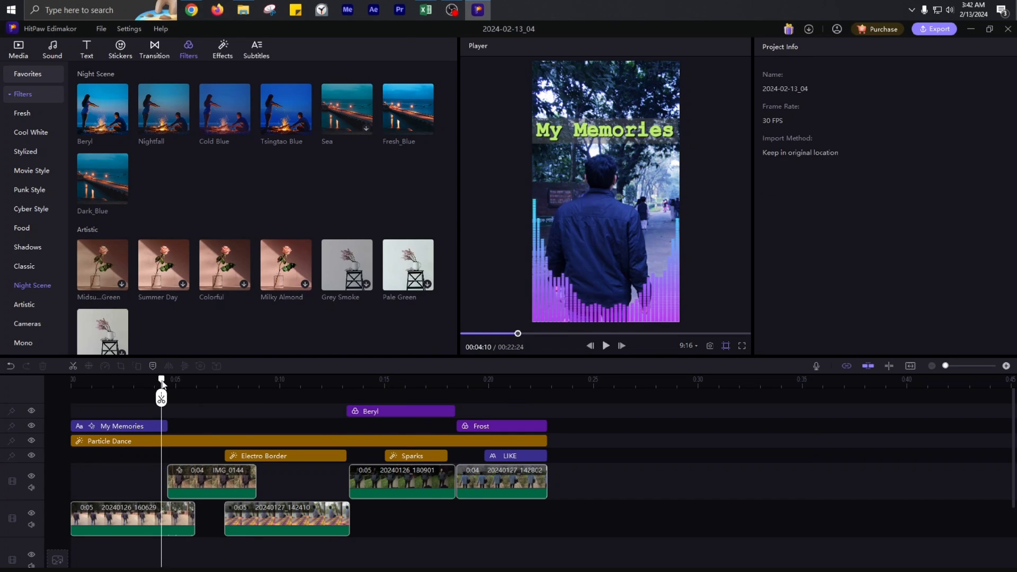
Review the edited clips along the timeline, including the view settings of the last two clips.
{"action": "left_click_drag", "start_coordinate": [159, 397], "coordinate": [281, 408]}
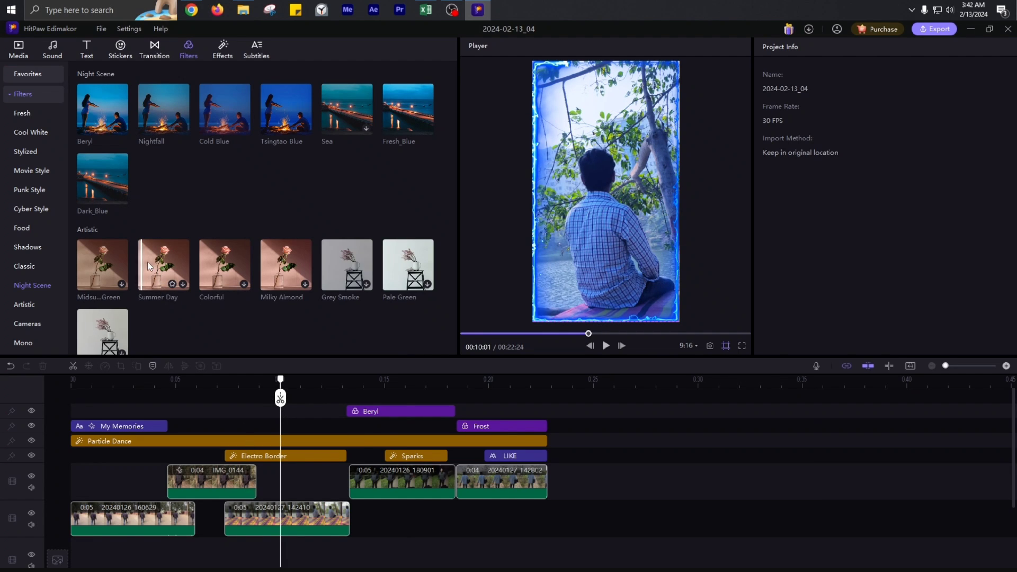
{"action": "scroll", "coordinate": [145, 261], "scroll_direction": "up", "scroll_amount": 10}
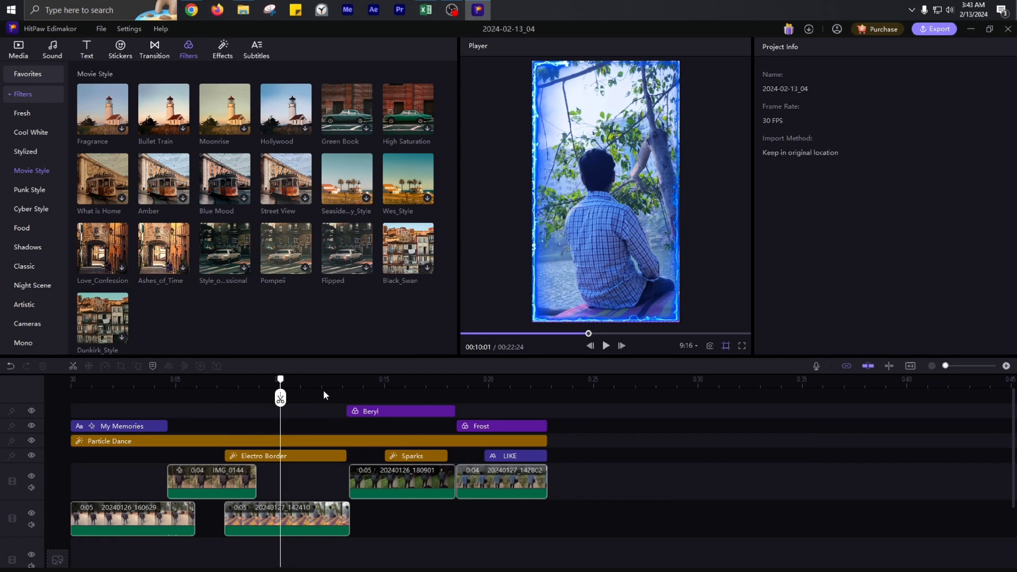
{"action": "left_click", "coordinate": [332, 389]}
{"action": "left_click_drag", "start_coordinate": [332, 392], "coordinate": [393, 392]}
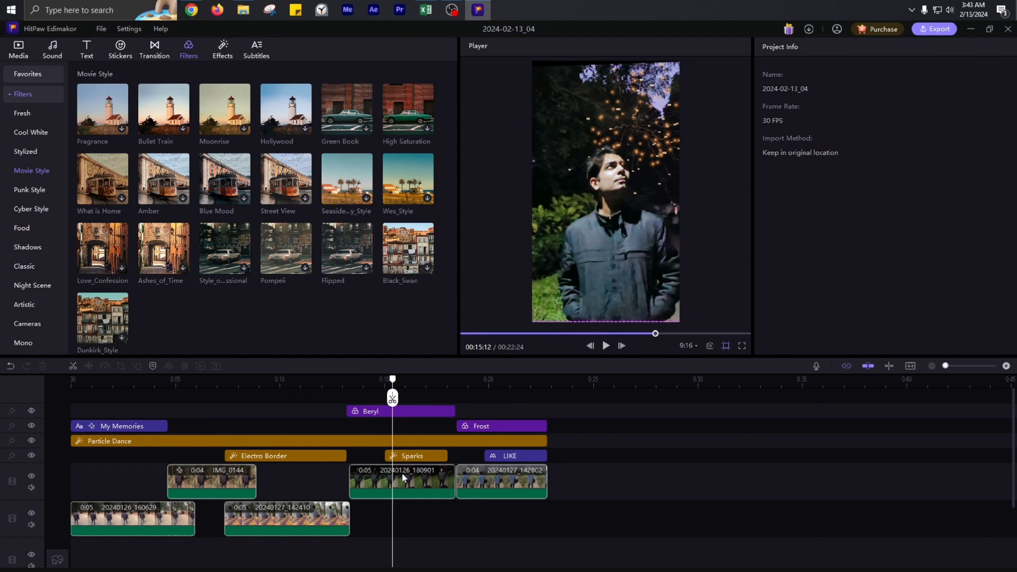
{"action": "left_click", "coordinate": [404, 486]}
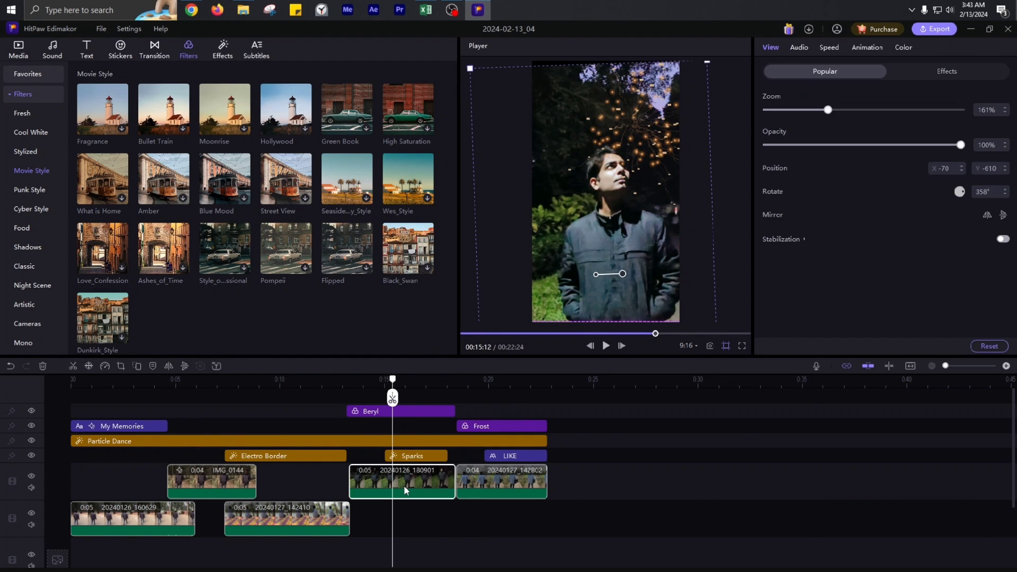
{"action": "left_click", "coordinate": [474, 482]}
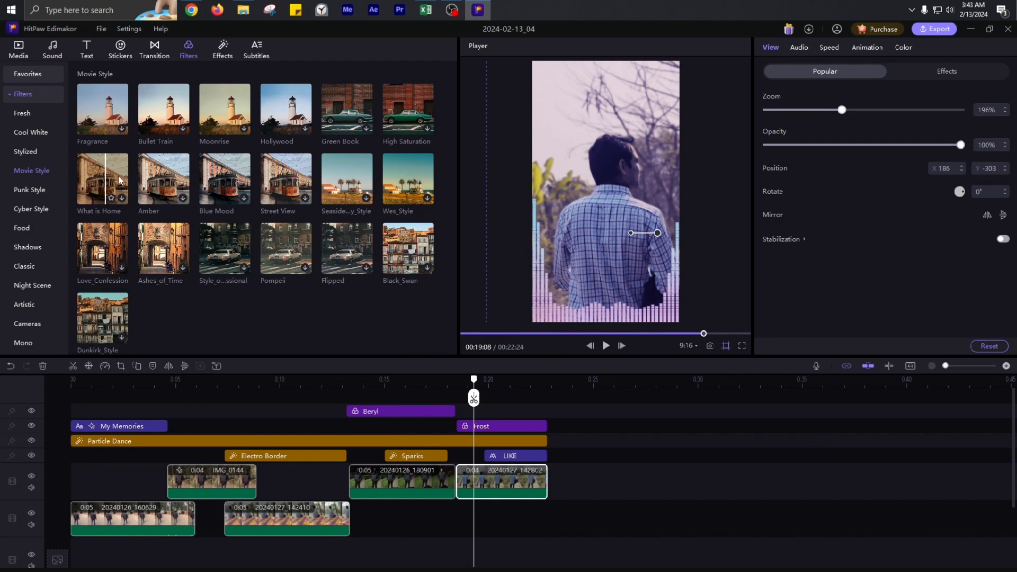
Open the export settings for the edited video.
{"action": "left_click", "coordinate": [128, 31]}
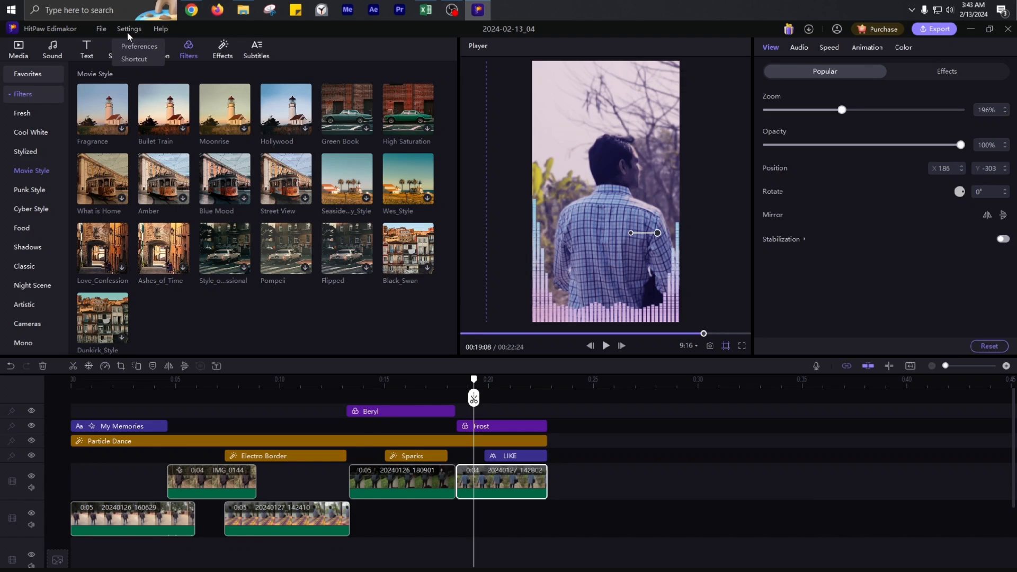
{"action": "left_click", "coordinate": [943, 29]}
{"action": "left_click", "coordinate": [943, 30]}
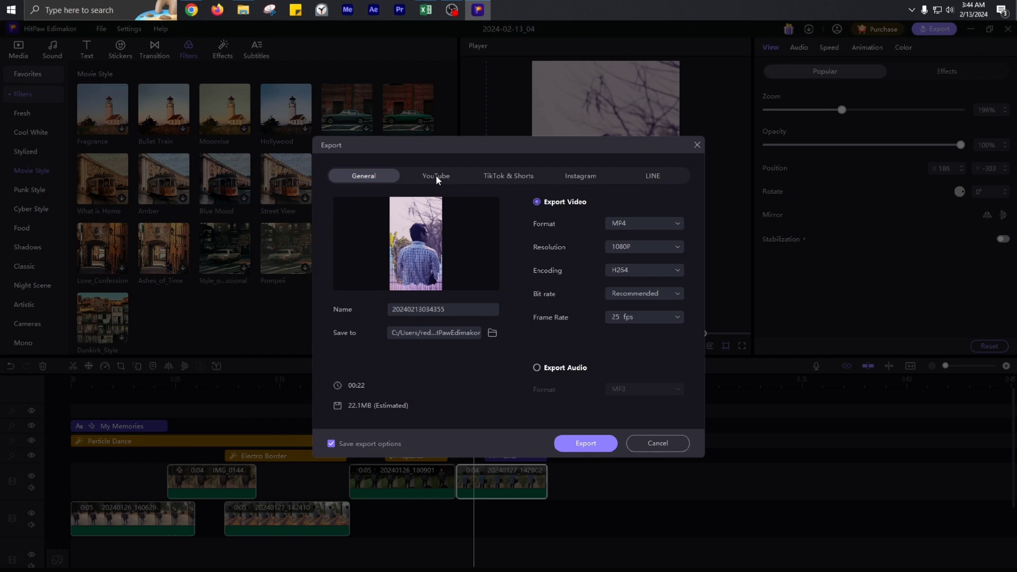
Examine the resolution, encoding and bit rate choices offered by the General export preset.
{"action": "left_click", "coordinate": [634, 252]}
{"action": "left_click", "coordinate": [653, 269]}
{"action": "left_click", "coordinate": [586, 269]}
{"action": "left_click", "coordinate": [617, 270]}
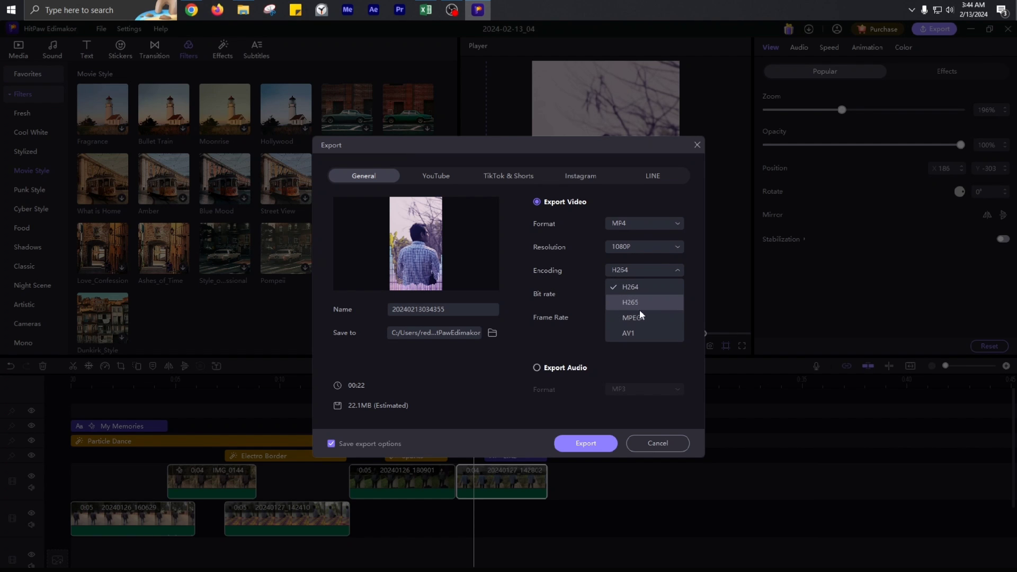
{"action": "left_click", "coordinate": [573, 305]}
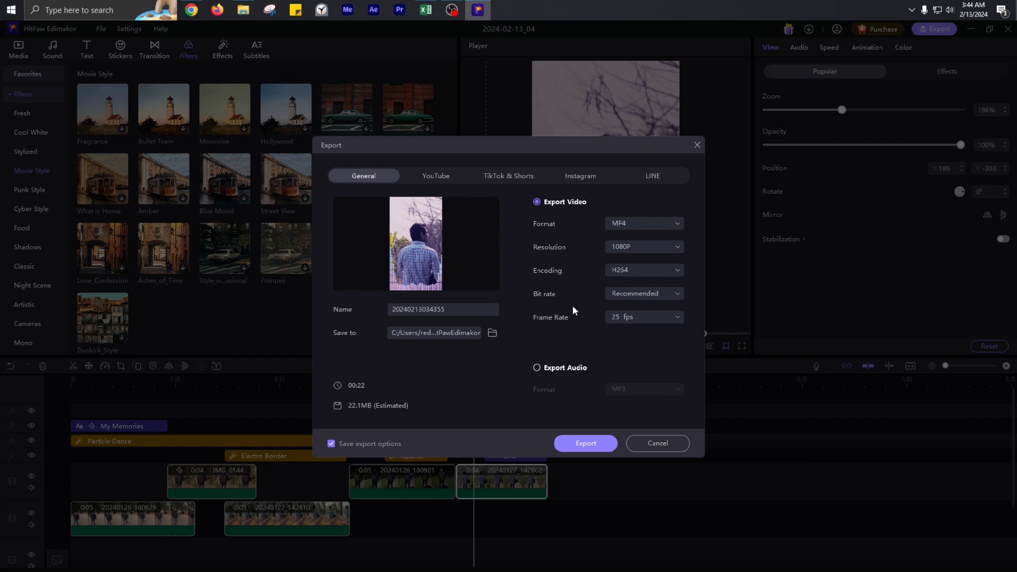
{"action": "left_click", "coordinate": [616, 295]}
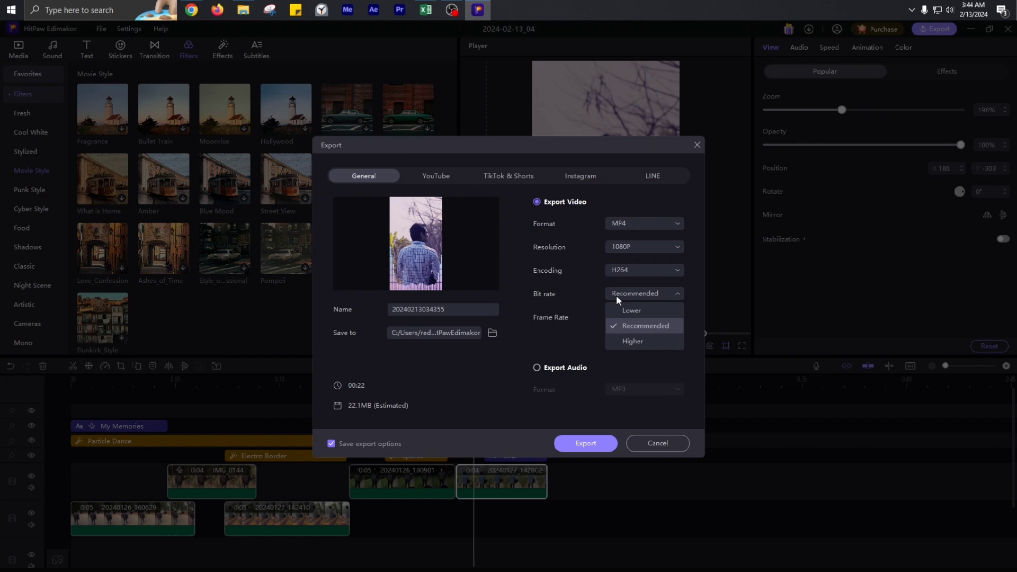
{"action": "left_click", "coordinate": [596, 317]}
Check the YouTube export preset and export the video with the Instagram preset as MP4, 720P, H264, recommended bit rate, 30 fps.
{"action": "left_click", "coordinate": [416, 176]}
{"action": "left_click", "coordinate": [384, 174]}
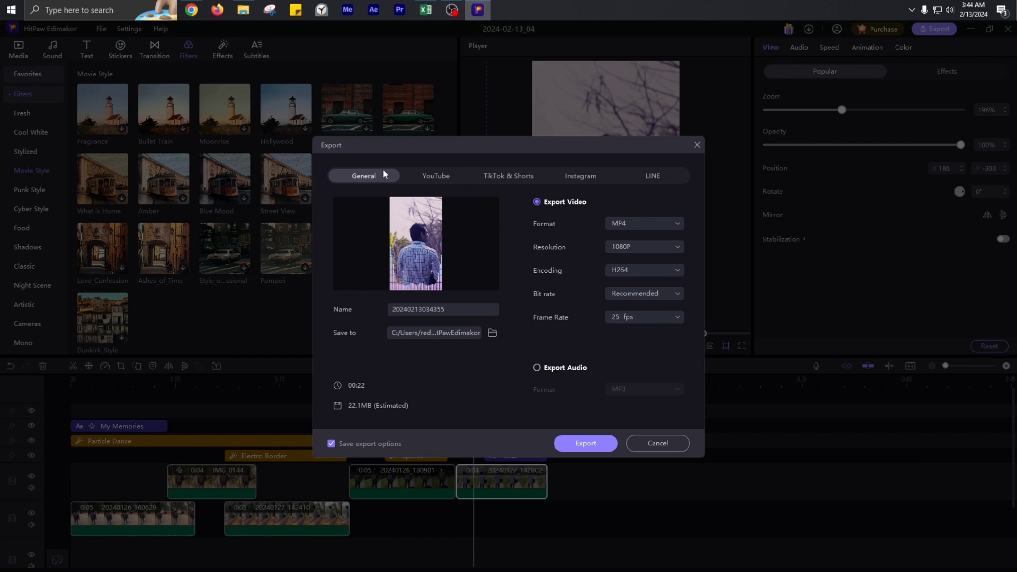
{"action": "left_click", "coordinate": [431, 177]}
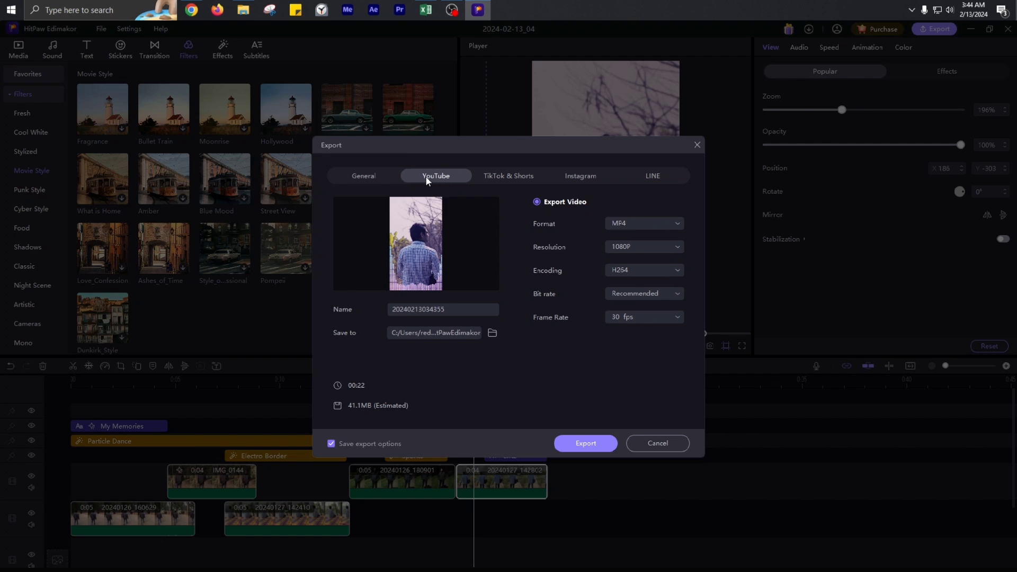
{"action": "left_click", "coordinate": [581, 180]}
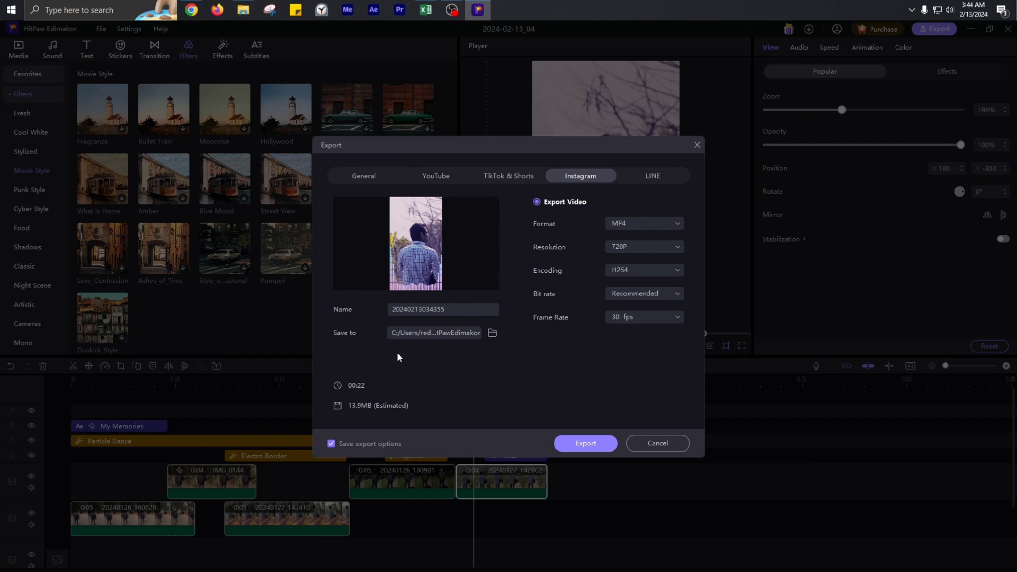
{"action": "left_click", "coordinate": [581, 444]}
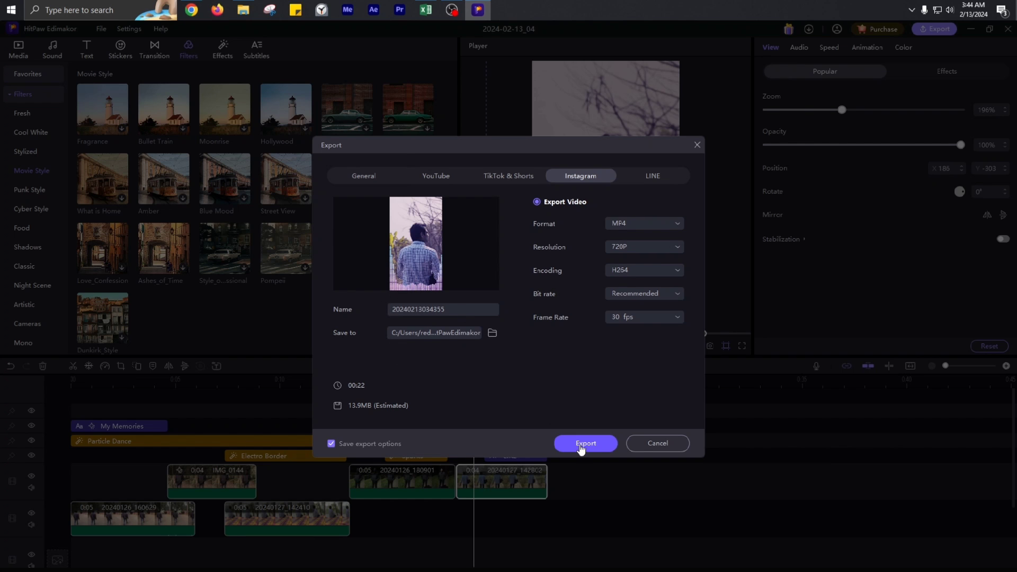